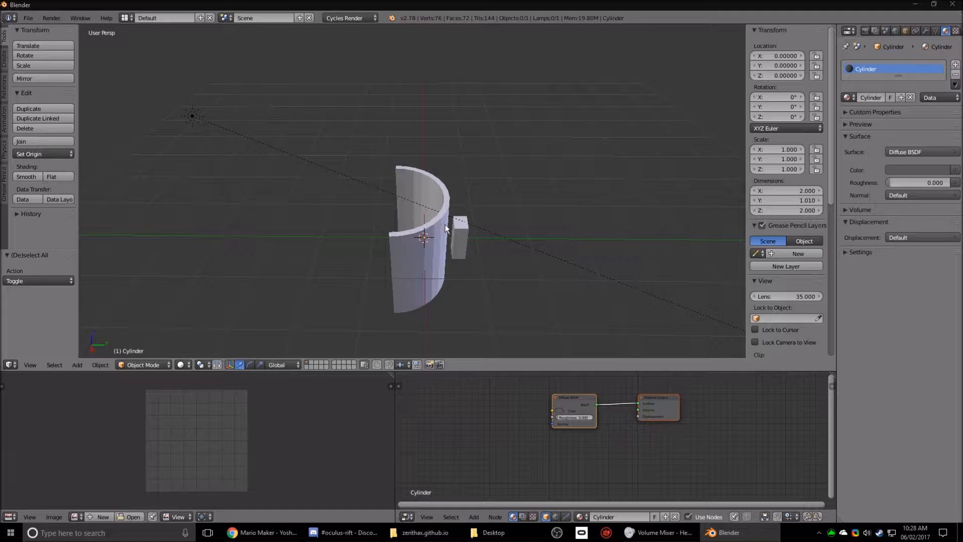
# Step: Move the cylinder material's Diffuse BSDF and Material Output nodes closer together and enlarge the 3D view area slightly
pyautogui.moveTo(477, 228); pyautogui.dragTo(503, 279, button='middle')
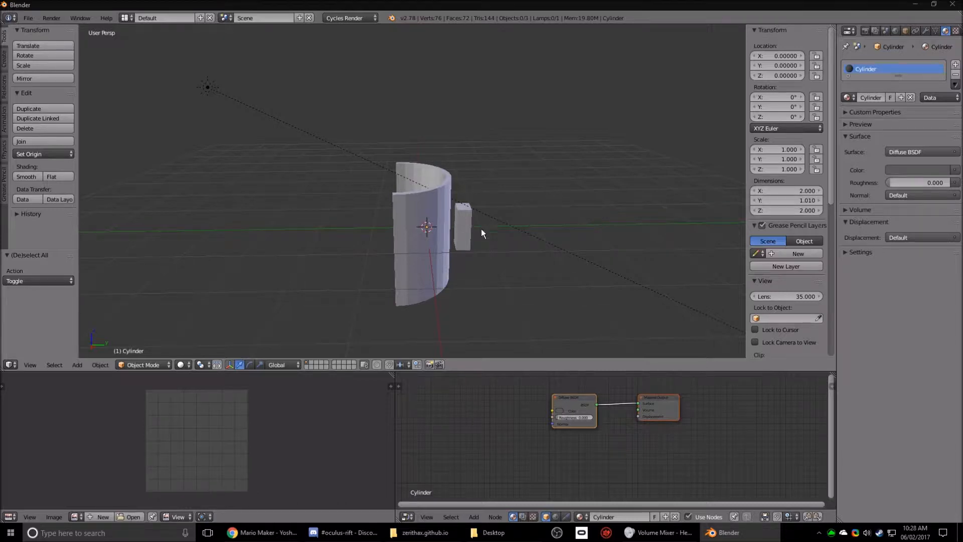
pyautogui.moveTo(570, 398); pyautogui.dragTo(504, 402)
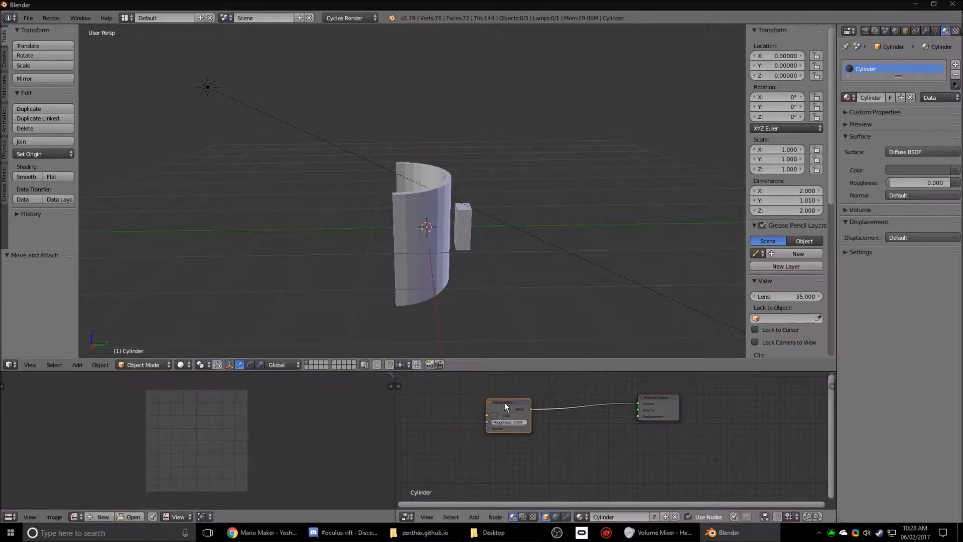
pyautogui.moveTo(654, 399); pyautogui.dragTo(584, 317)
pyautogui.moveTo(587, 376)
pyautogui.mouseDown()
pyautogui.moveTo(580, 372)
pyautogui.moveTo(592, 380)
pyautogui.mouseUp()
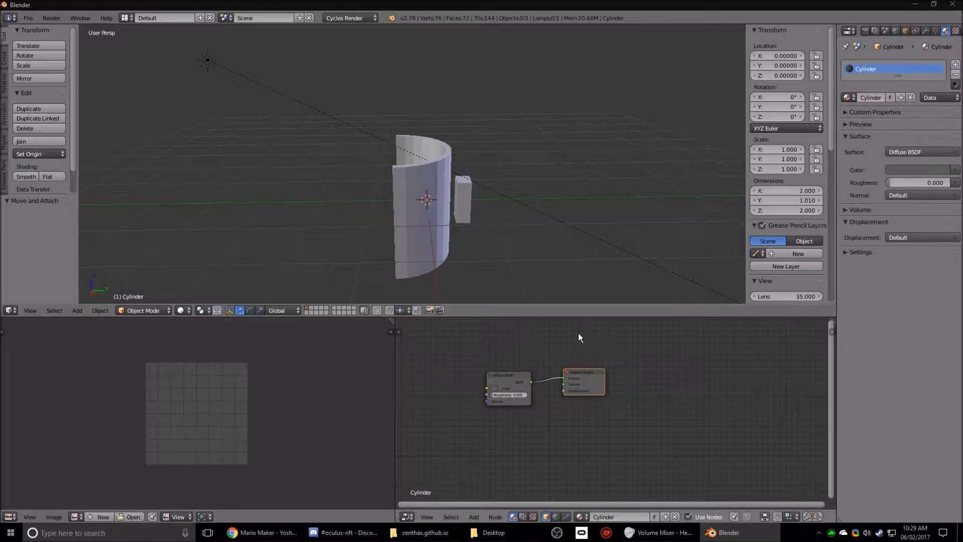
pyautogui.moveTo(547, 317); pyautogui.dragTo(549, 385)
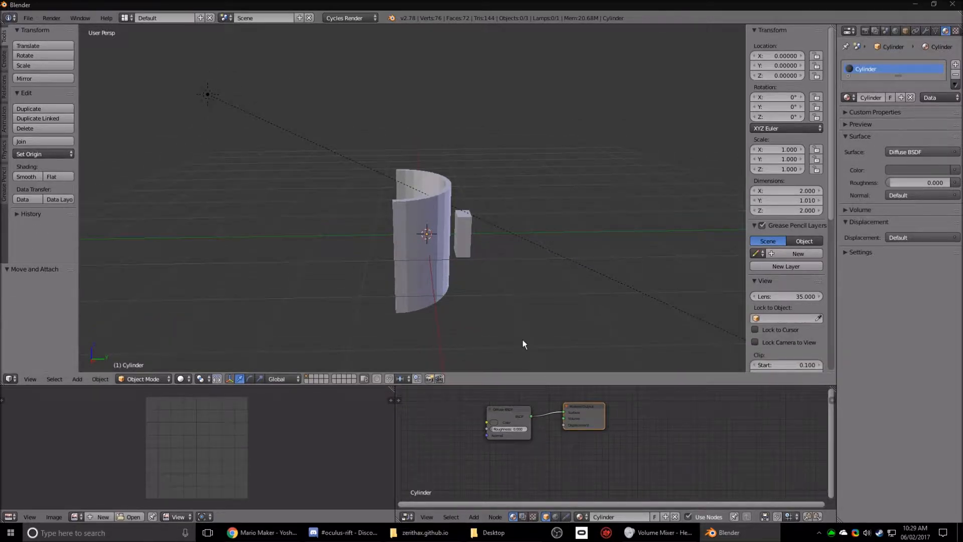
# Step: Select the curved cylinder and copy its dark diffuse surface colour to the material's viewport colour
pyautogui.moveTo(507, 287); pyautogui.dragTo(508, 315, button='middle')
pyautogui.moveTo(502, 280); pyautogui.dragTo(499, 248, button='middle')
pyautogui.rightClick(443, 255)
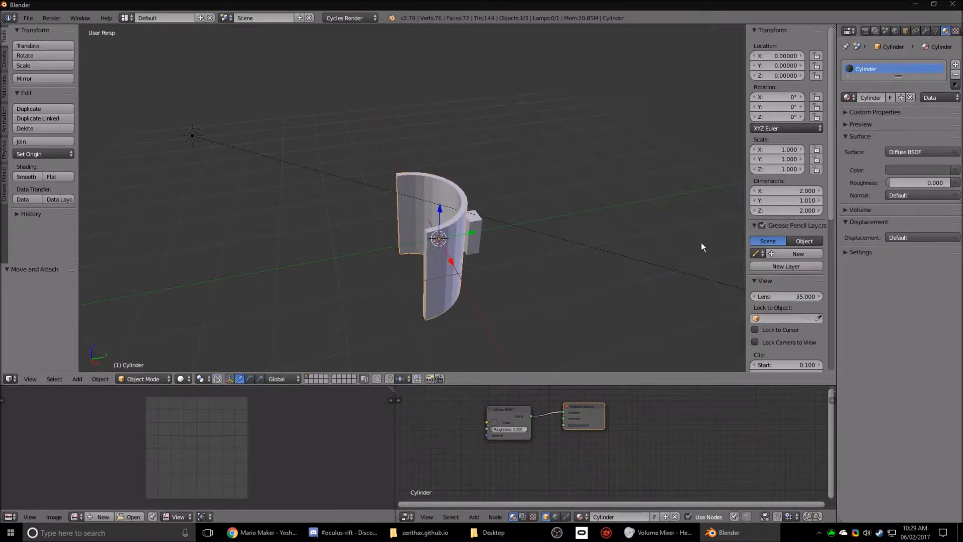
pyautogui.click(860, 252)
pyautogui.moveTo(869, 331); pyautogui.dragTo(869, 331)
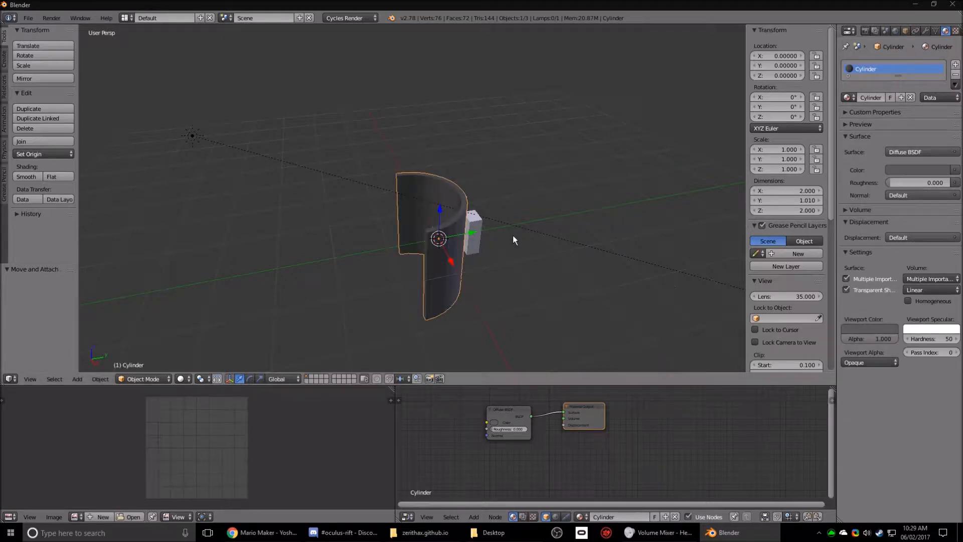
pyautogui.press('a')
pyautogui.moveTo(483, 251); pyautogui.dragTo(447, 233, button='middle')
pyautogui.scroll(4, 466, 260)
pyautogui.rightClick(446, 233)
pyautogui.moveTo(615, 265)
pyautogui.mouseDown(button='middle')
pyautogui.moveTo(644, 249)
pyautogui.moveTo(603, 253)
pyautogui.moveTo(613, 263)
pyautogui.mouseUp(button='middle')
pyautogui.press('a')
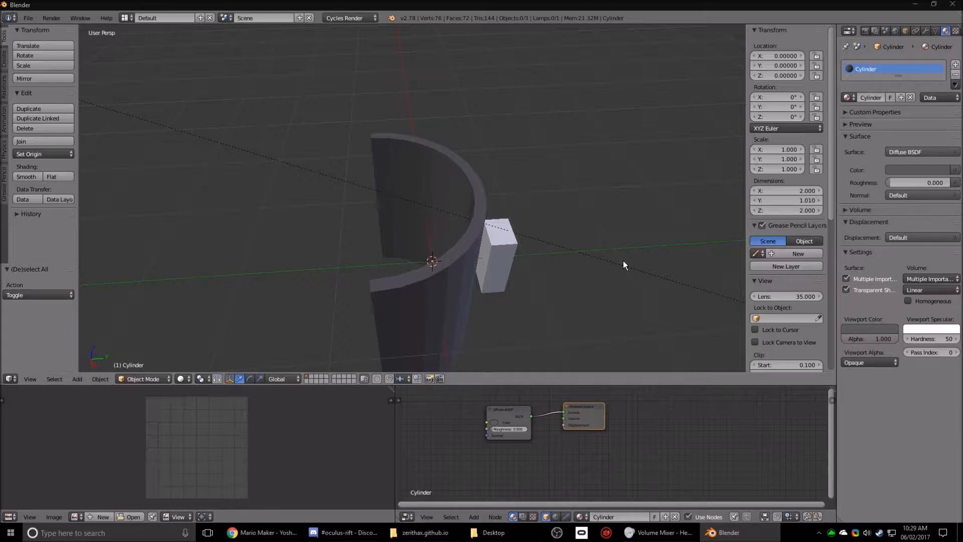
# Step: Select the small cube and copy its purple emission colour to the material's viewport colour
pyautogui.moveTo(604, 278); pyautogui.dragTo(562, 254, button='middle')
pyautogui.rightClick(473, 263)
pyautogui.moveTo(473, 263); pyautogui.dragTo(607, 258, button='middle')
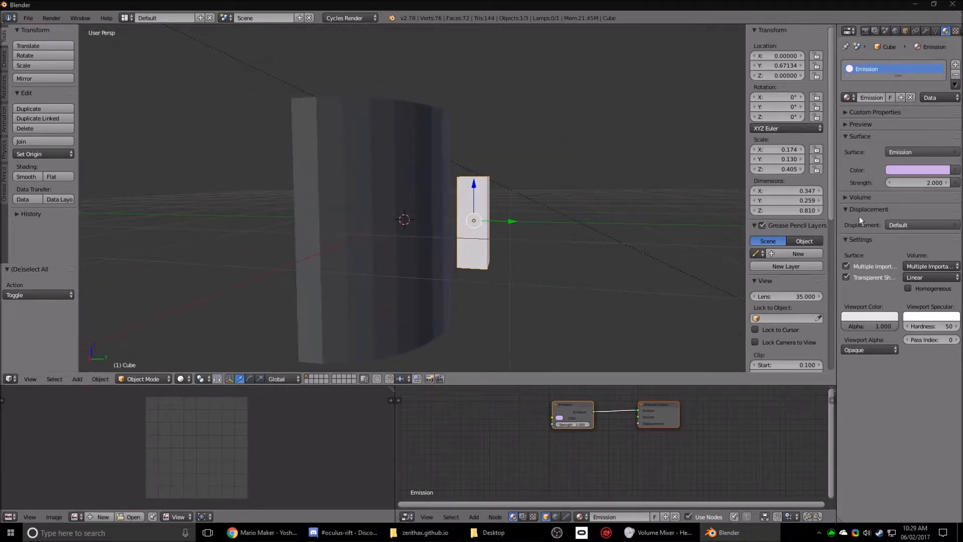
pyautogui.moveTo(900, 171); pyautogui.dragTo(870, 316)
# Step: Preview the scene in rendered shading to examine the cube's light on the curved wall, and return to solid shading
pyautogui.moveTo(508, 265)
pyautogui.mouseDown(button='middle')
pyautogui.moveTo(516, 264)
pyautogui.moveTo(426, 221)
pyautogui.moveTo(490, 248)
pyautogui.moveTo(544, 249)
pyautogui.mouseUp(button='middle')
pyautogui.press('a')
pyautogui.hotkey('shift', 'z')
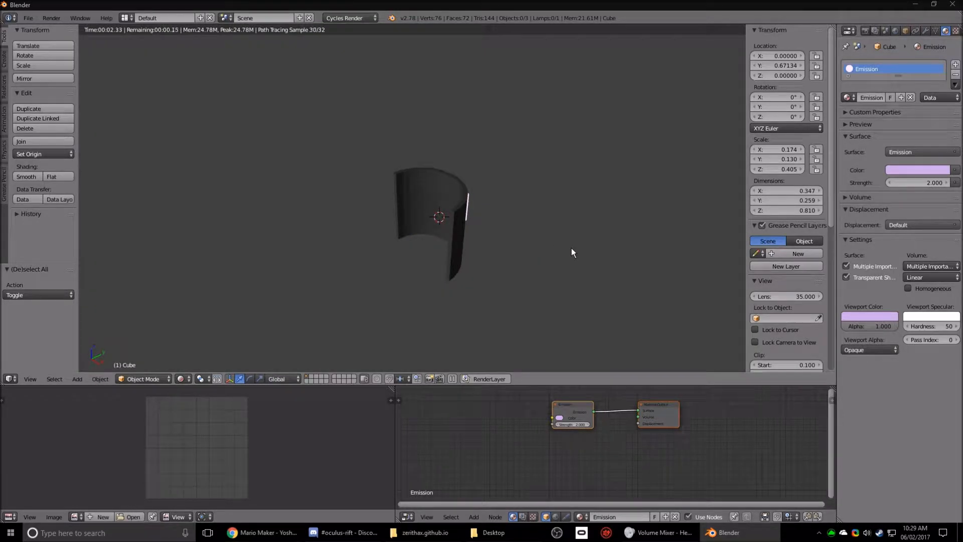
pyautogui.moveTo(574, 253)
pyautogui.mouseDown(button='middle')
pyautogui.moveTo(465, 255)
pyautogui.moveTo(571, 238)
pyautogui.moveTo(556, 237)
pyautogui.mouseUp(button='middle')
pyautogui.scroll(3, 465, 236)
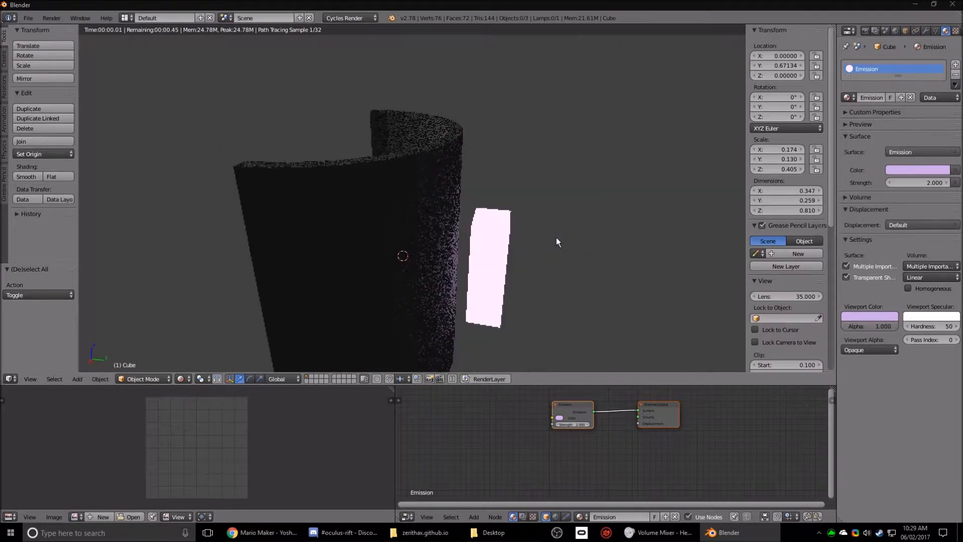
pyautogui.hotkey('shift', 'z')
pyautogui.scroll(-4, 573, 243)
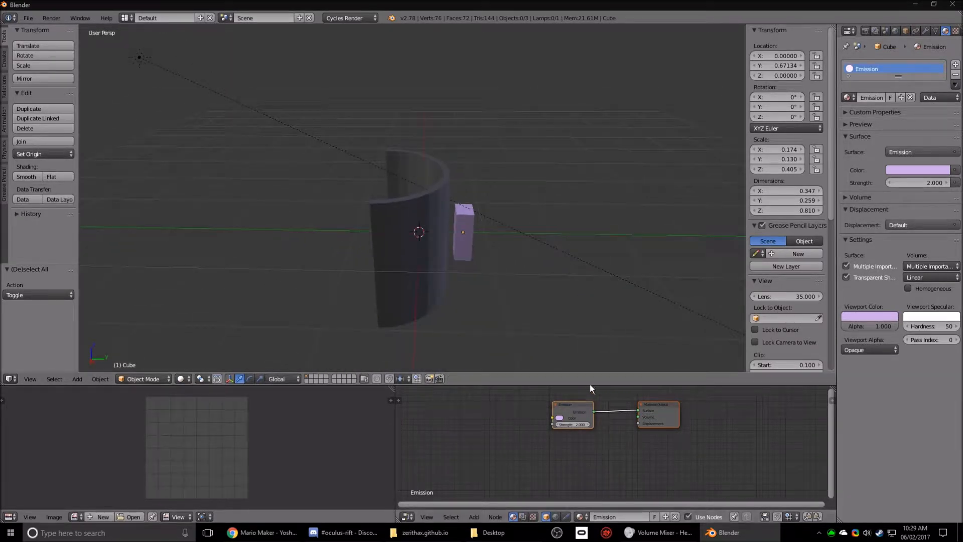
# Step: Enlarge the lower editors, select the curved cylinder, and create a blank 1024 × 1024 px image named Tut Bake
pyautogui.moveTo(600, 385); pyautogui.dragTo(600, 359)
pyautogui.rightClick(428, 252)
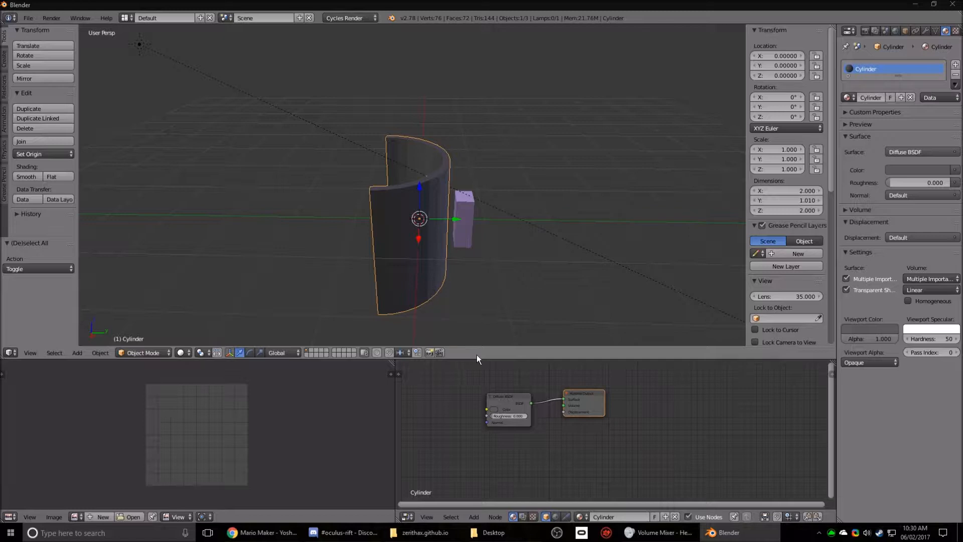
pyautogui.moveTo(472, 359); pyautogui.dragTo(471, 341)
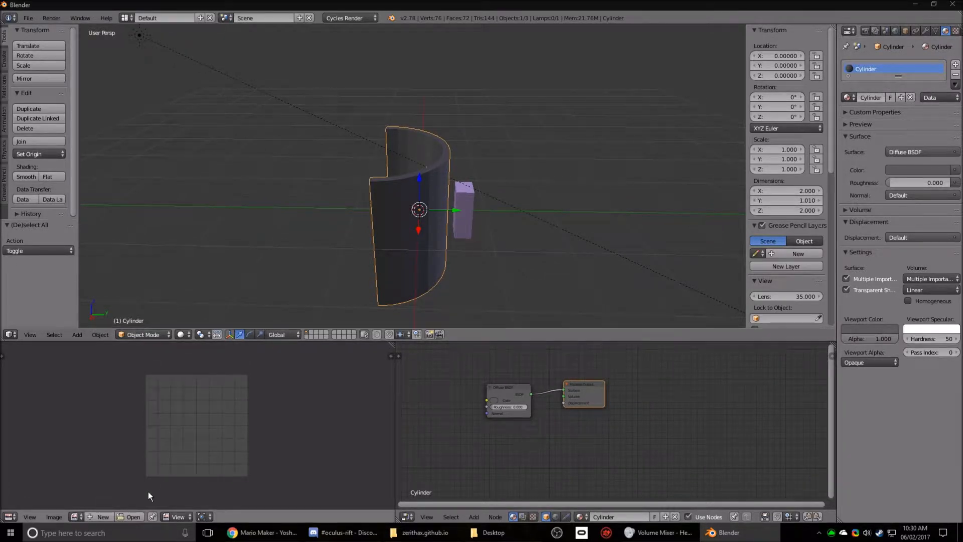
pyautogui.click(104, 517)
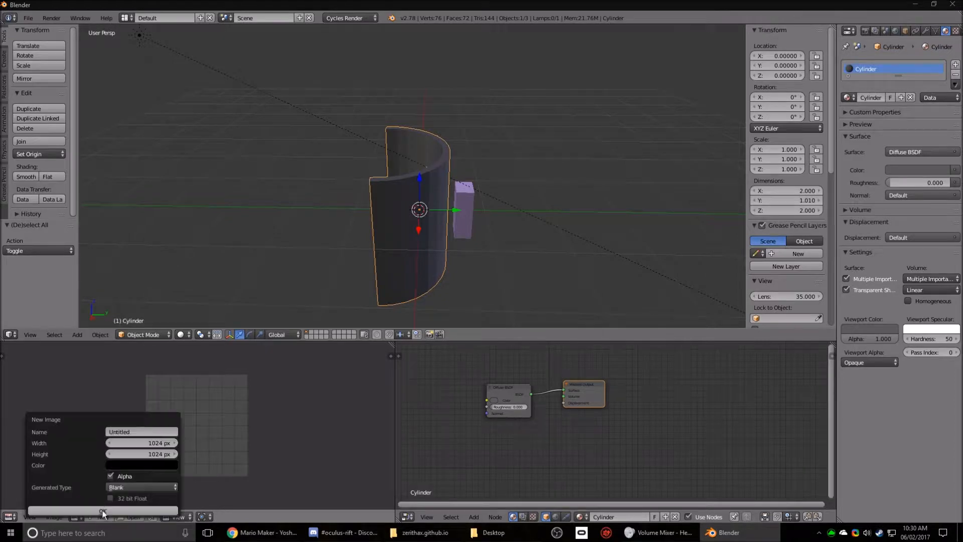
pyautogui.click(131, 431)
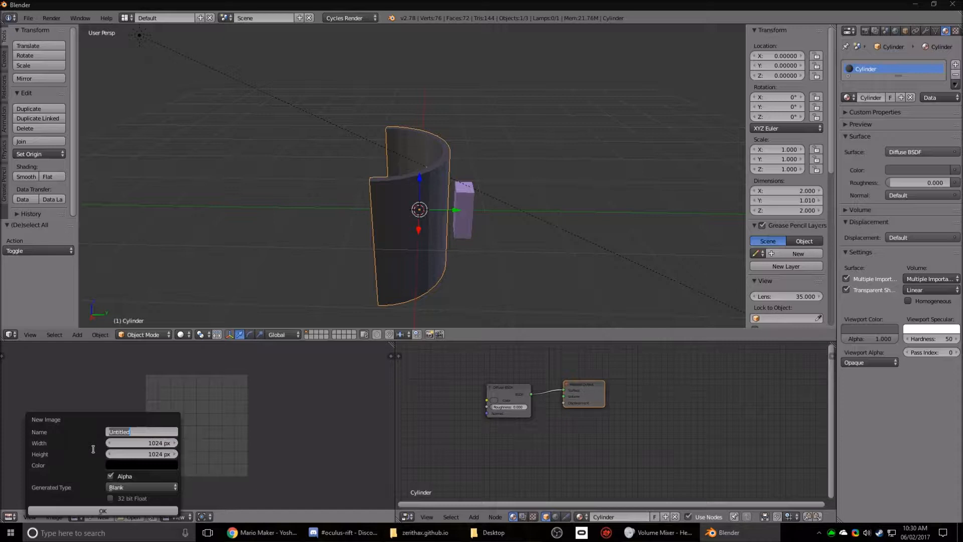
pyautogui.write('Tut Bake')
pyautogui.click(92, 511)
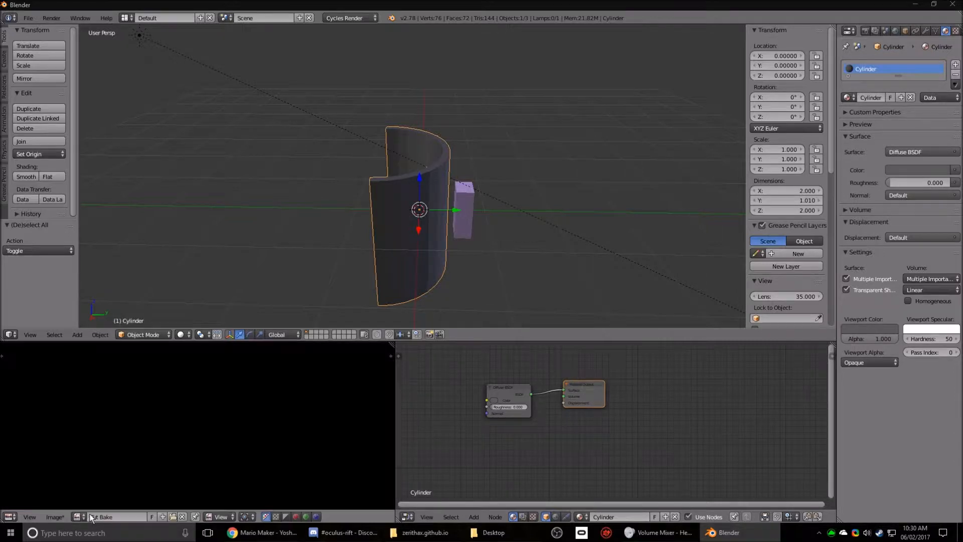
pyautogui.scroll(-3, 119, 452)
pyautogui.moveTo(167, 453); pyautogui.dragTo(179, 457, button='middle')
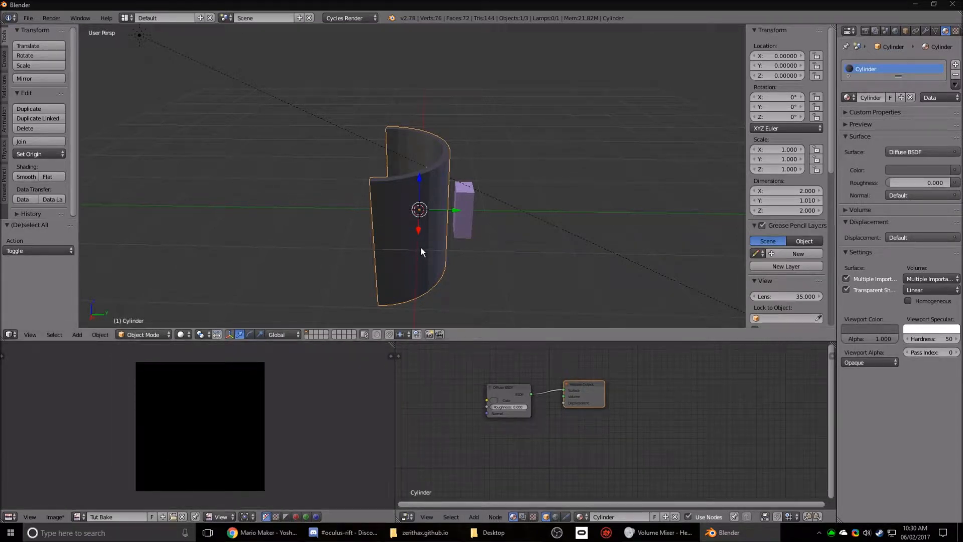
# Step: Enter Edit Mode on the curved cylinder and select all of its geometry
pyautogui.press('Tab')
pyautogui.moveTo(435, 248); pyautogui.dragTo(584, 224, button='middle')
pyautogui.press('a')
pyautogui.press('a')
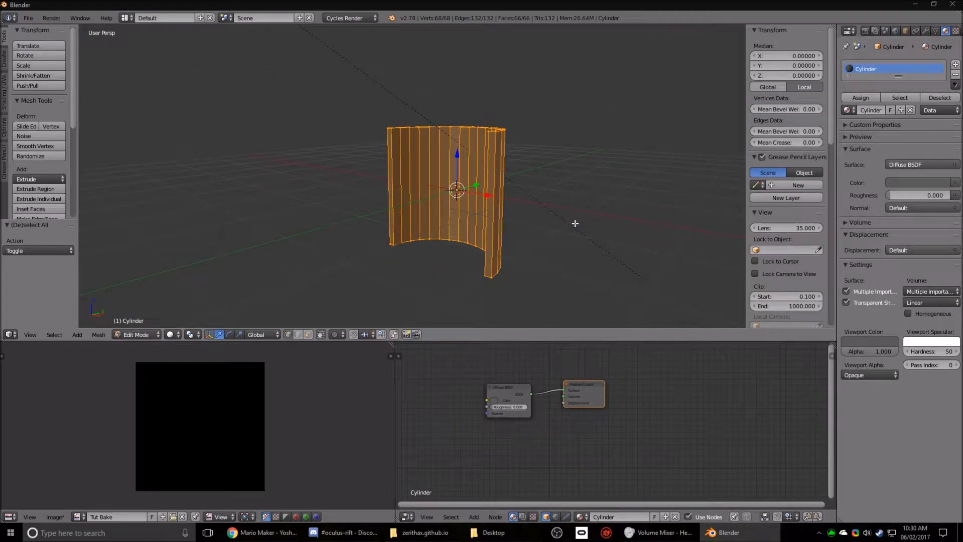
# Step: Unwrap the selected mesh with Smart UV Project, using an island margin of 0.00
pyautogui.press('u')
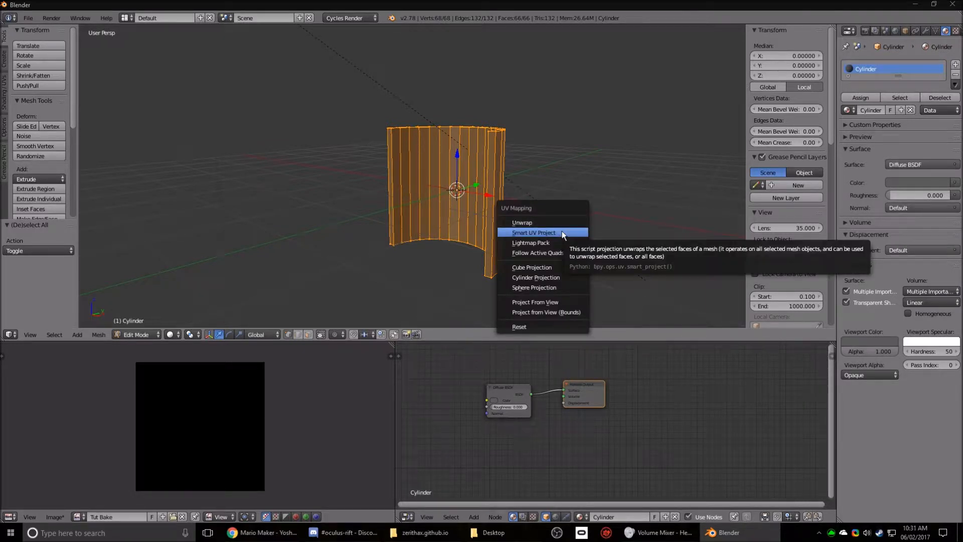
pyautogui.click(562, 232)
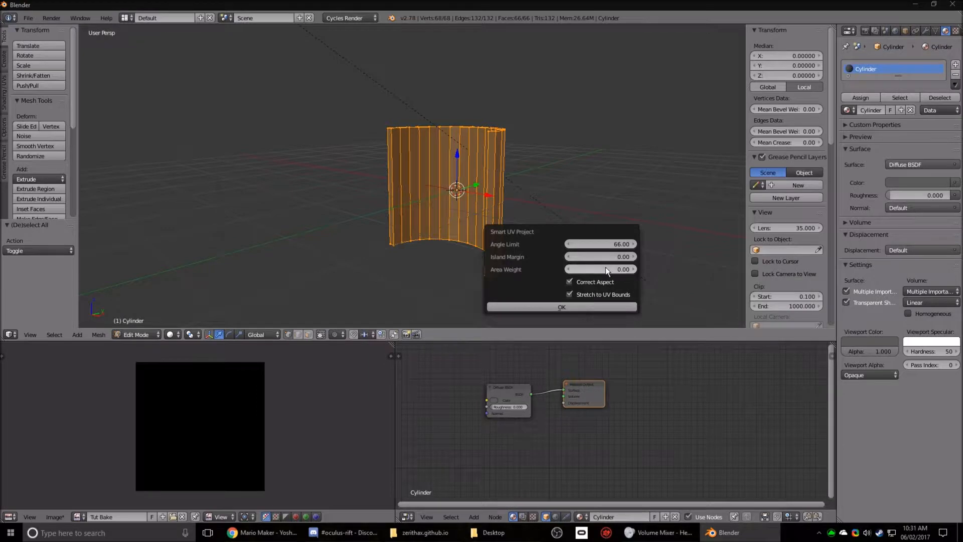
pyautogui.click(633, 257)
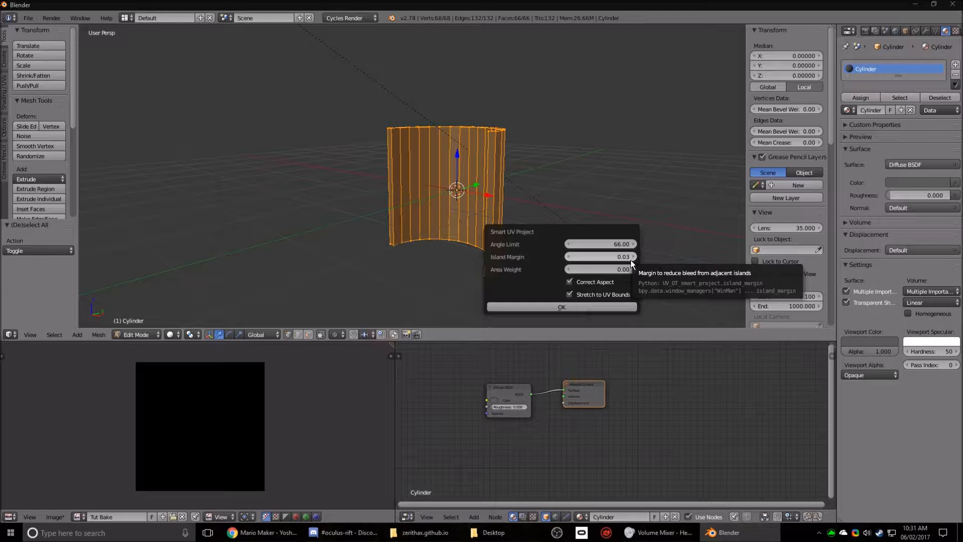
pyautogui.moveTo(630, 260); pyautogui.dragTo(577, 260)
pyautogui.click(562, 307)
pyautogui.scroll(4, 256, 456)
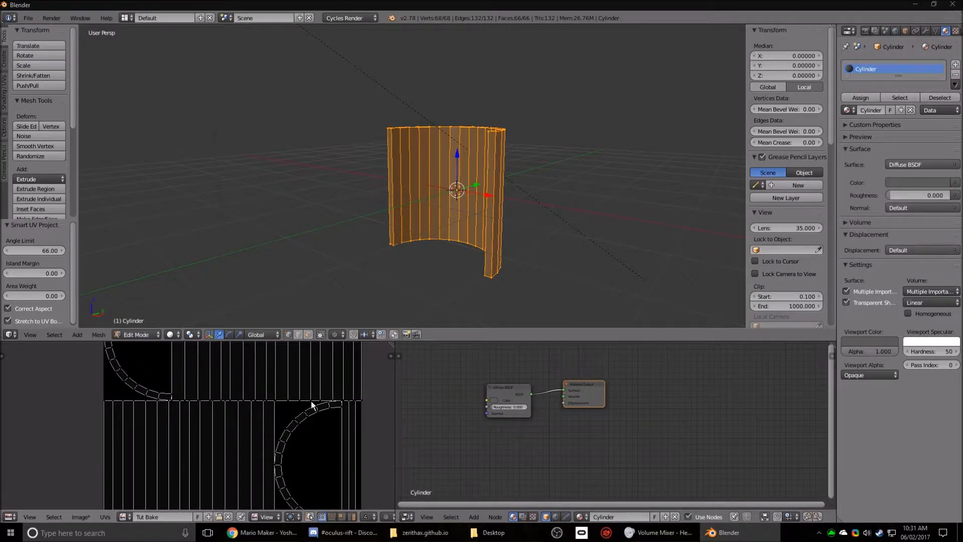
# Step: Compare the unwrapped UV islands with the cylinder's inner, outer and rim faces from several viewpoints
pyautogui.moveTo(422, 316); pyautogui.dragTo(441, 303, button='middle')
pyautogui.moveTo(177, 385); pyautogui.dragTo(159, 405, button='middle')
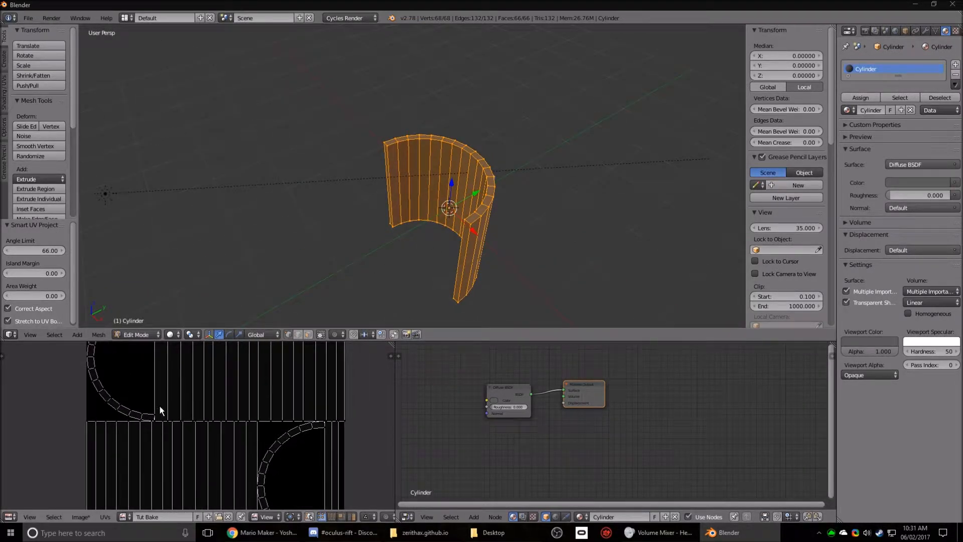
pyautogui.moveTo(382, 301); pyautogui.dragTo(467, 171, button='middle')
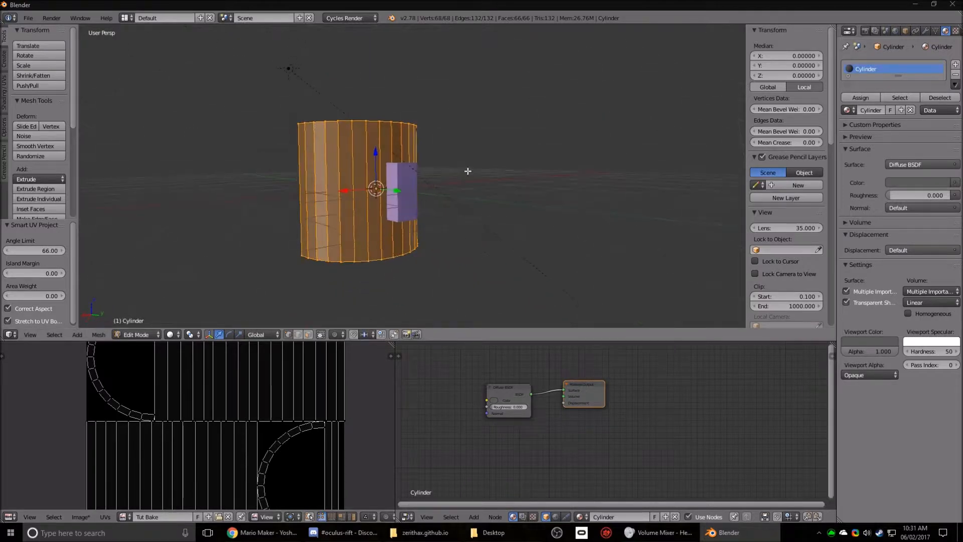
pyautogui.moveTo(467, 214); pyautogui.dragTo(508, 215, button='middle')
pyautogui.moveTo(144, 402); pyautogui.dragTo(193, 430, button='middle')
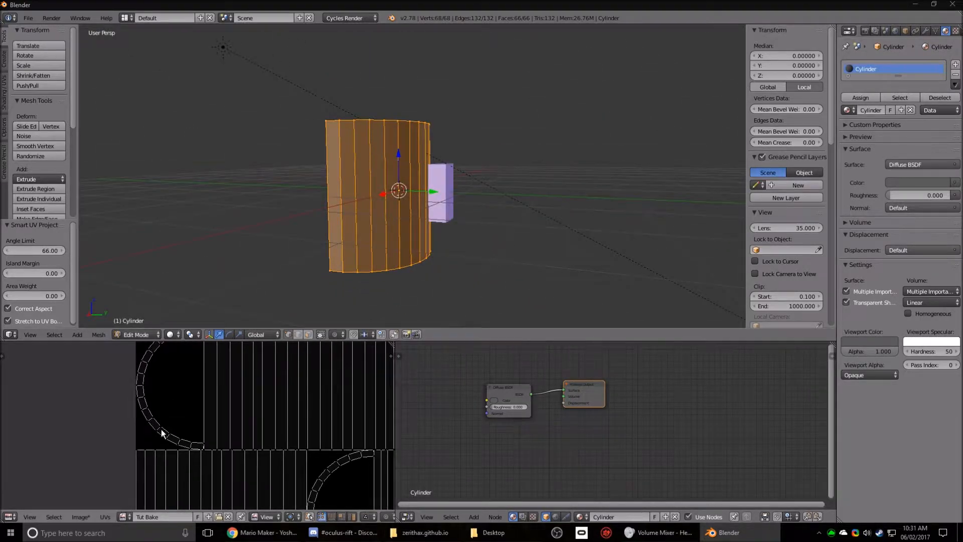
pyautogui.moveTo(281, 270); pyautogui.dragTo(268, 308, button='middle')
pyautogui.moveTo(334, 461); pyautogui.dragTo(289, 401, button='middle')
pyautogui.moveTo(441, 235); pyautogui.dragTo(475, 289, button='middle')
pyautogui.scroll(-2, 290, 414)
pyautogui.moveTo(290, 413); pyautogui.dragTo(305, 441, button='middle')
# Step: Examine the borders between neighbouring UV islands up close for spacing, and check the overall layout
pyautogui.scroll(6, 215, 415)
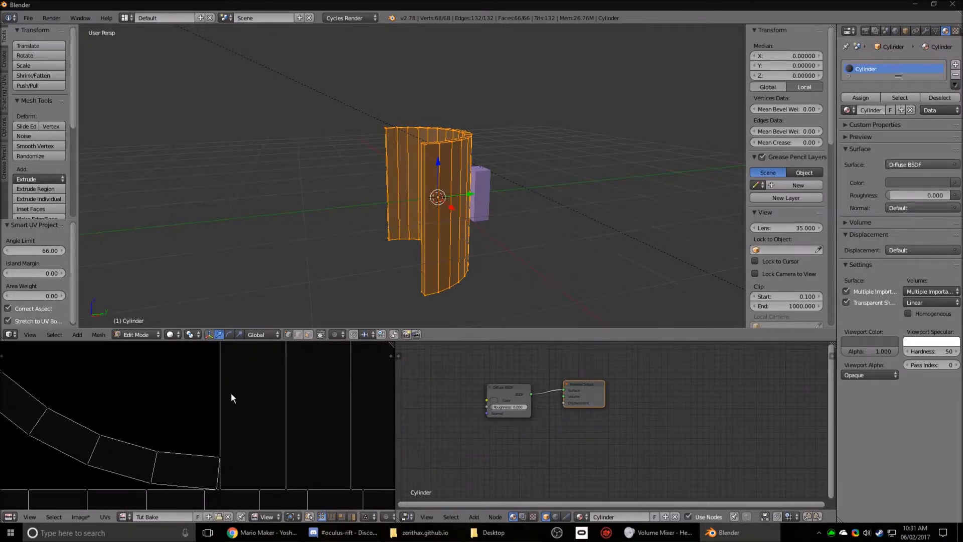
pyautogui.moveTo(258, 466); pyautogui.dragTo(251, 404, button='middle')
pyautogui.scroll(3, 261, 426)
pyautogui.scroll(-3, 285, 432)
pyautogui.moveTo(279, 458); pyautogui.dragTo(249, 373, button='middle')
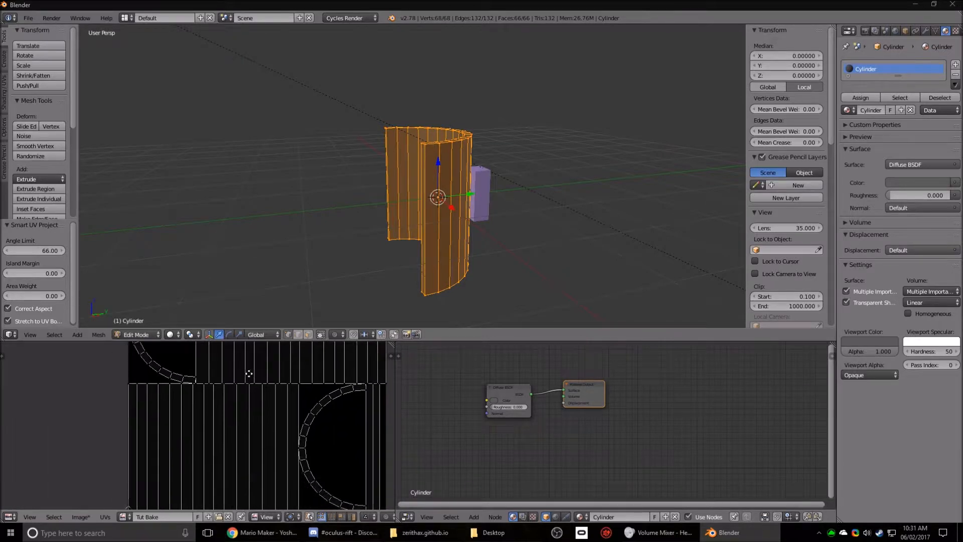
pyautogui.scroll(5, 234, 402)
pyautogui.moveTo(195, 400); pyautogui.dragTo(229, 512, button='middle')
pyautogui.scroll(1, 212, 435)
pyautogui.scroll(2, 227, 437)
pyautogui.scroll(1, 228, 438)
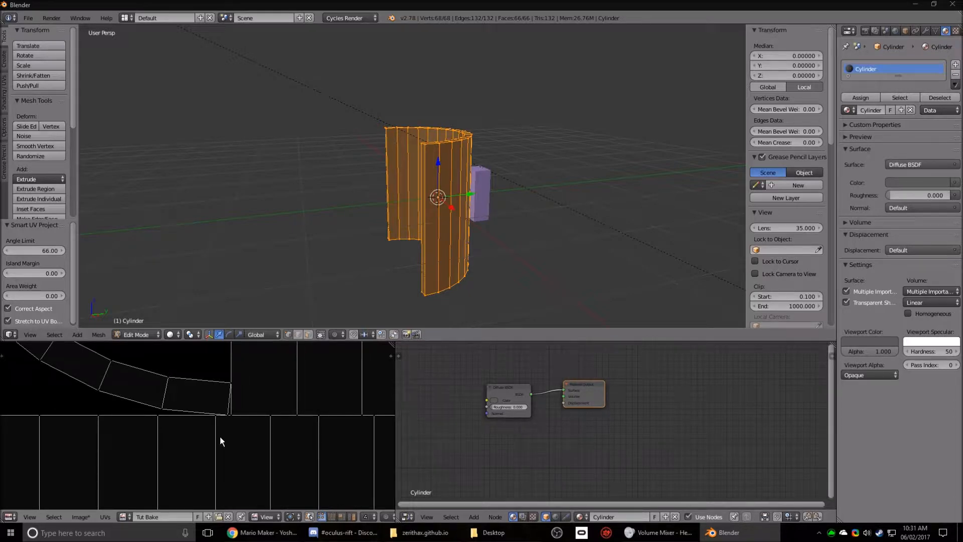
pyautogui.scroll(4, 222, 439)
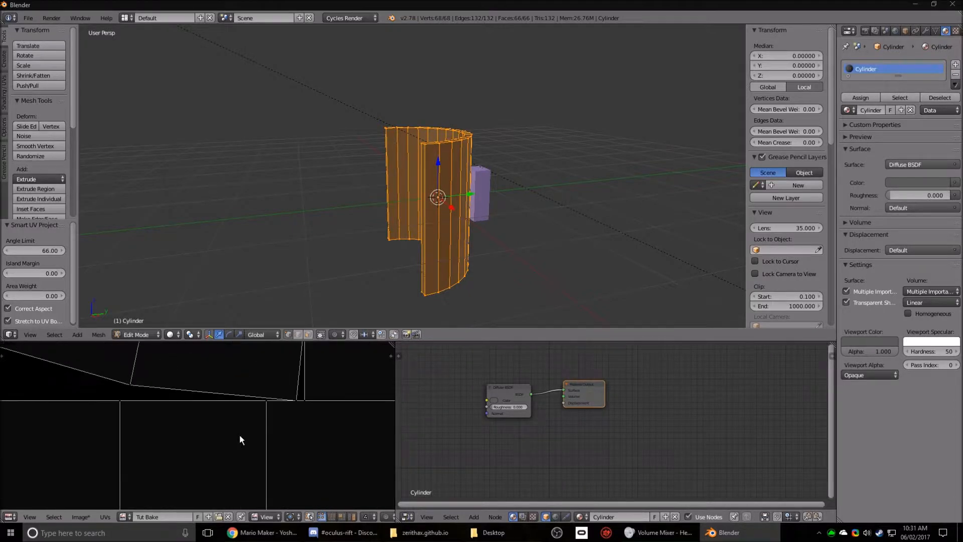
pyautogui.scroll(-5, 276, 440)
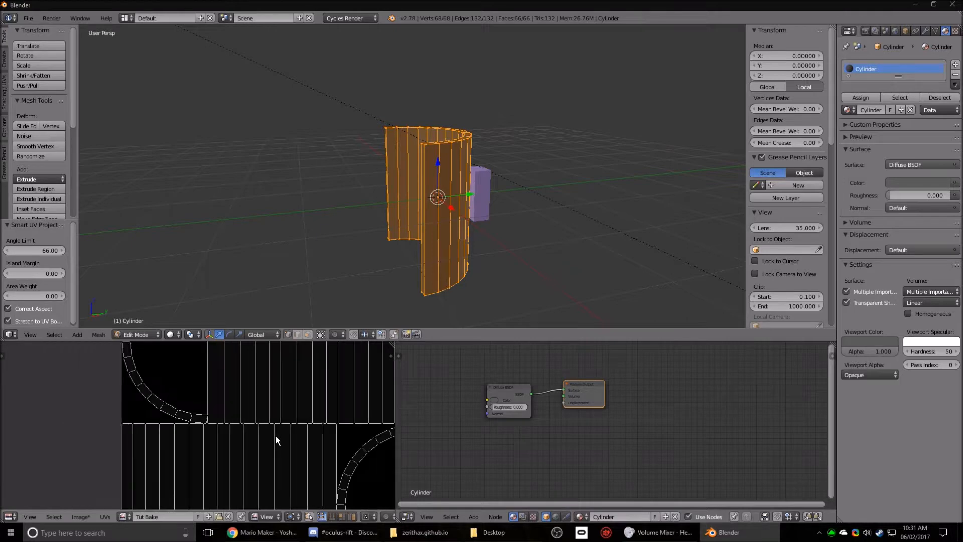
pyautogui.scroll(-1, 206, 447)
pyautogui.moveTo(262, 434); pyautogui.dragTo(215, 436, button='middle')
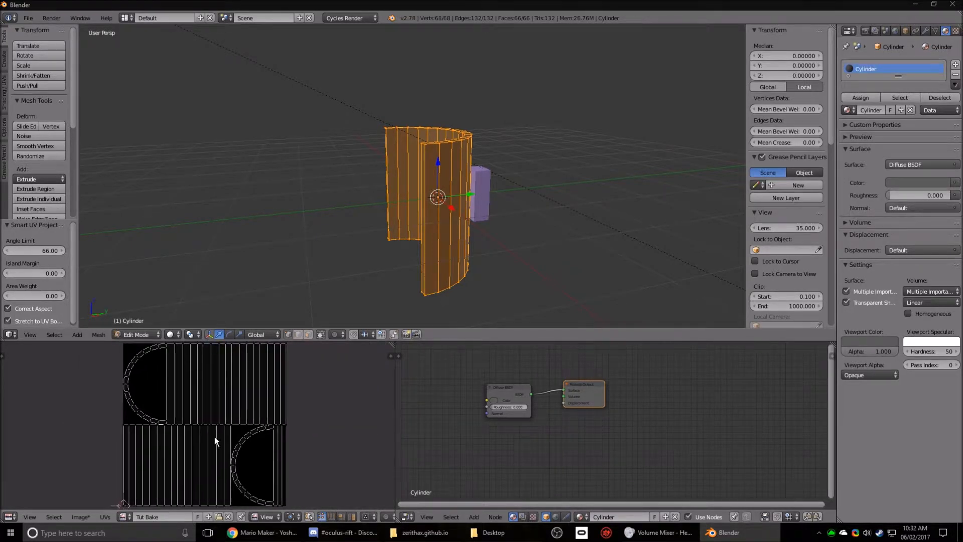
pyautogui.scroll(3, 200, 437)
pyautogui.scroll(3, 203, 438)
pyautogui.scroll(-5, 236, 426)
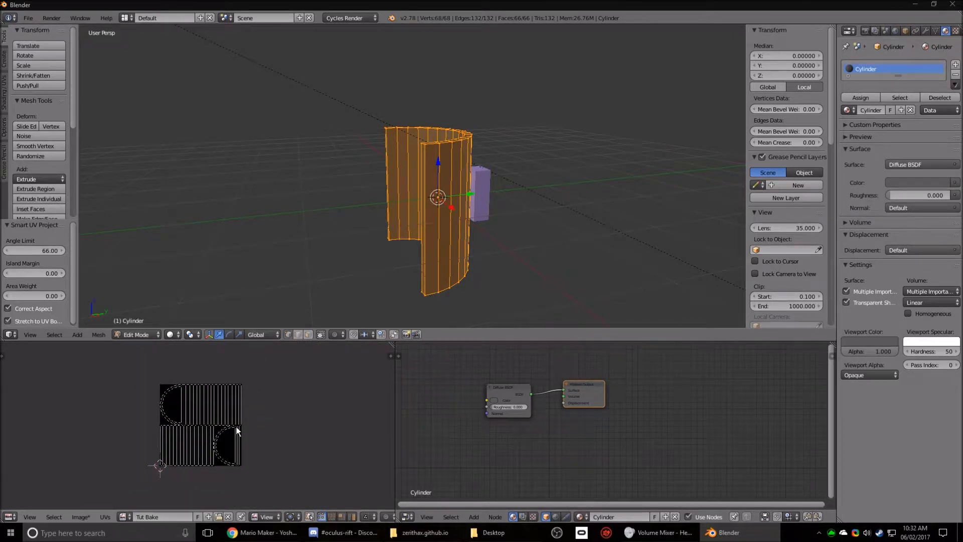
pyautogui.scroll(3, 236, 427)
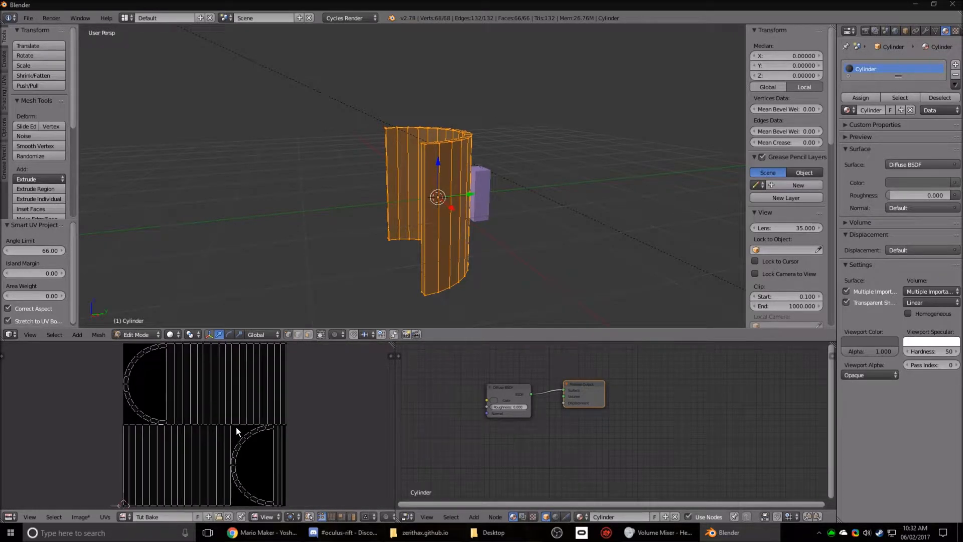
# Step: Unwrap the mesh again with Smart UV Project, setting the island margin to 0.03
pyautogui.press('u')
pyautogui.click(471, 249)
pyautogui.click(542, 275)
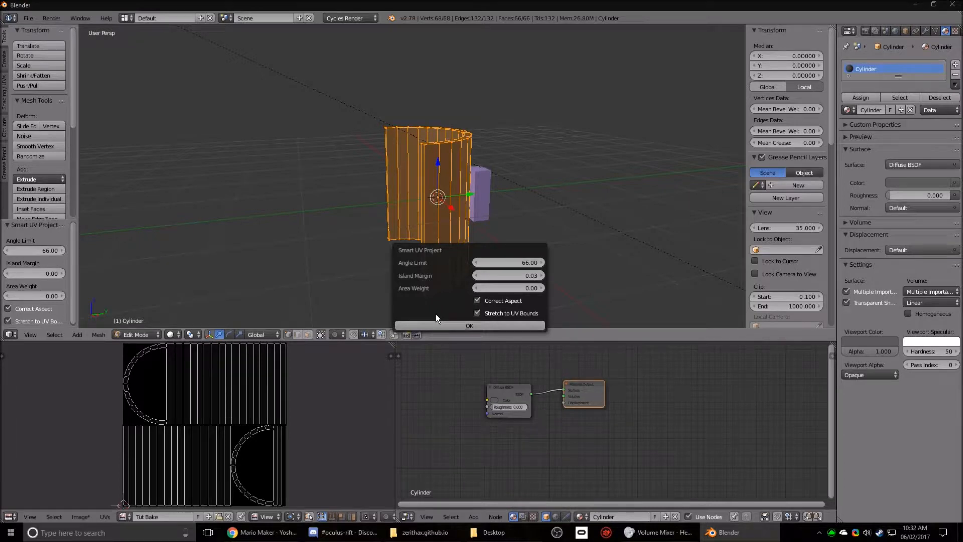
pyautogui.click(462, 325)
pyautogui.scroll(10, 248, 428)
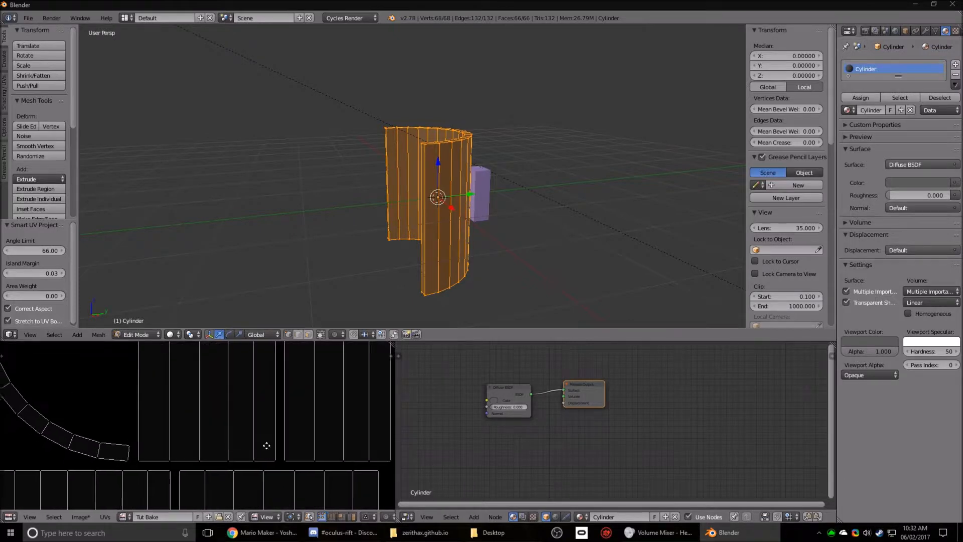
# Step: Examine the gaps between the newly unwrapped UV islands up close and check the overall layout
pyautogui.scroll(-2, 206, 408)
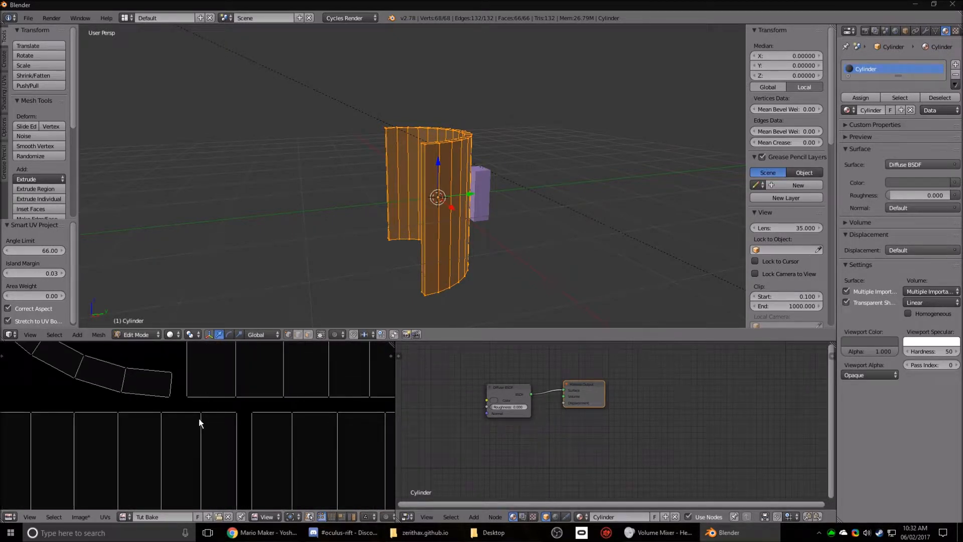
pyautogui.scroll(-3, 200, 412)
pyautogui.moveTo(268, 427); pyautogui.dragTo(249, 402, button='middle')
pyautogui.scroll(-3, 211, 388)
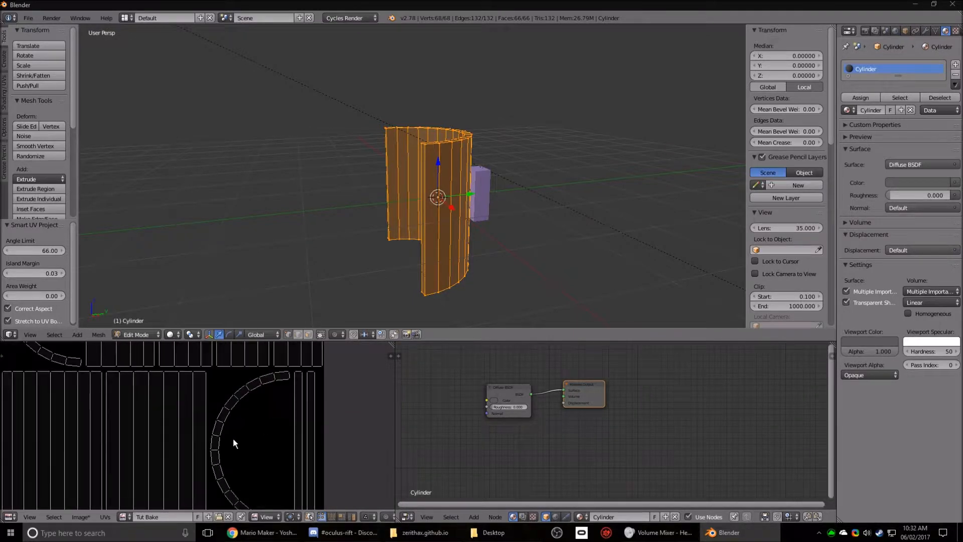
pyautogui.scroll(4, 243, 441)
pyautogui.scroll(4, 257, 454)
pyautogui.moveTo(257, 453); pyautogui.dragTo(301, 452, button='middle')
pyautogui.scroll(-7, 286, 454)
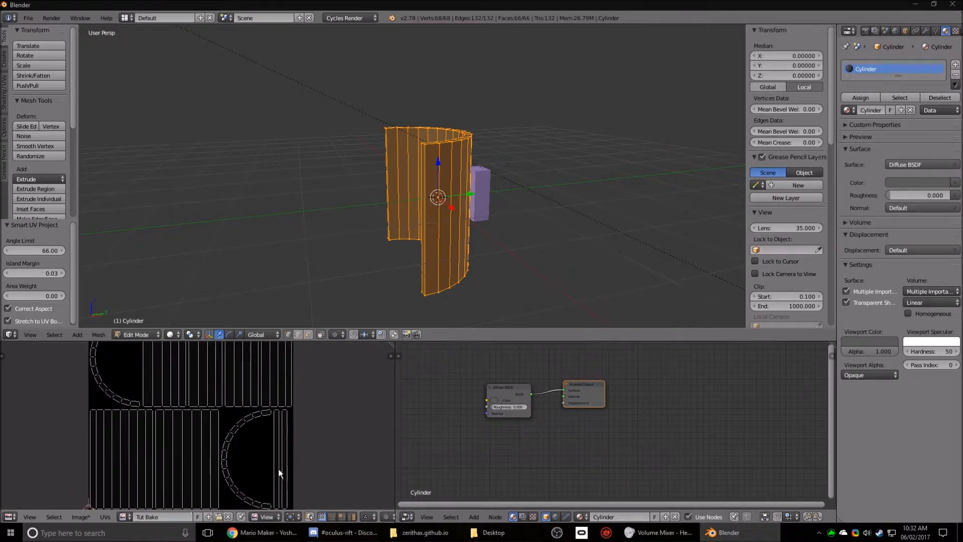
pyautogui.scroll(-3, 278, 472)
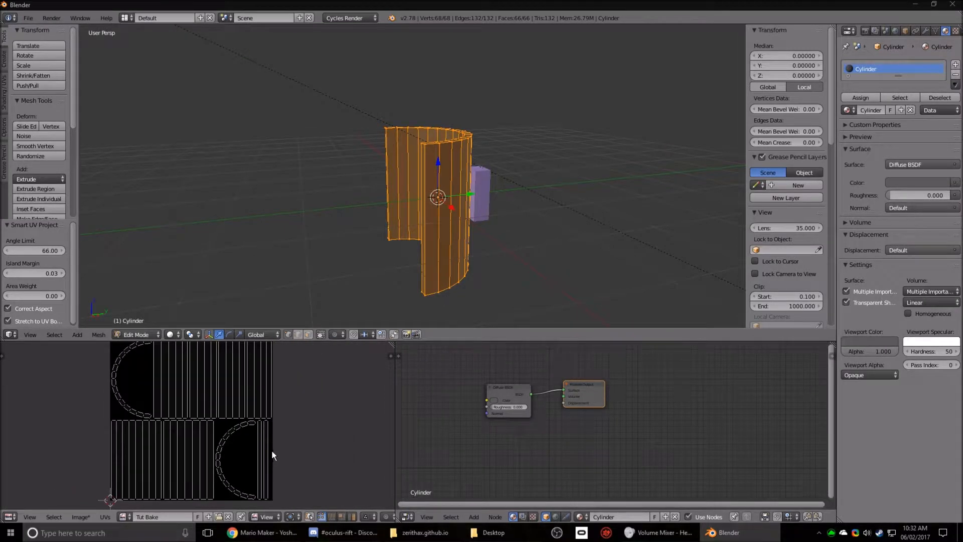
pyautogui.moveTo(263, 446); pyautogui.dragTo(266, 447, button='middle')
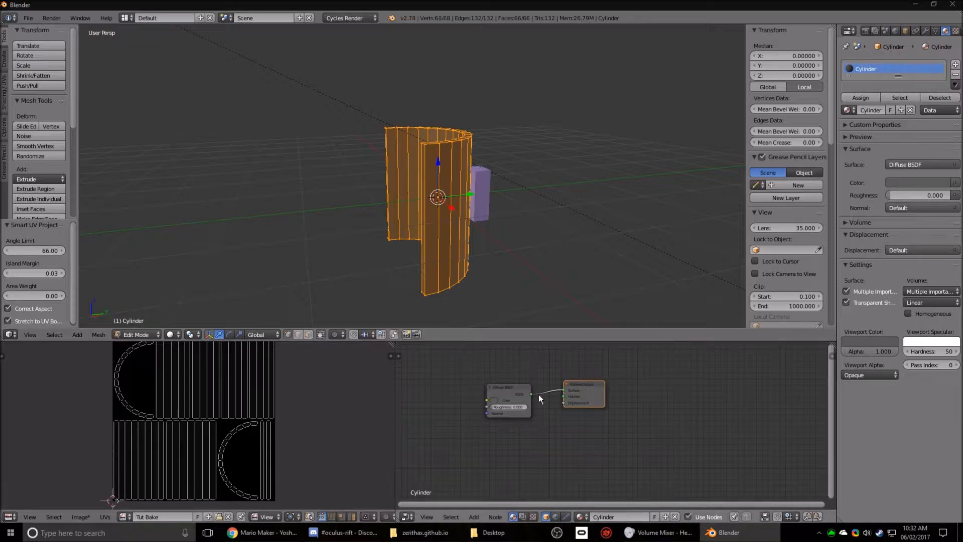
pyautogui.click(310, 417)
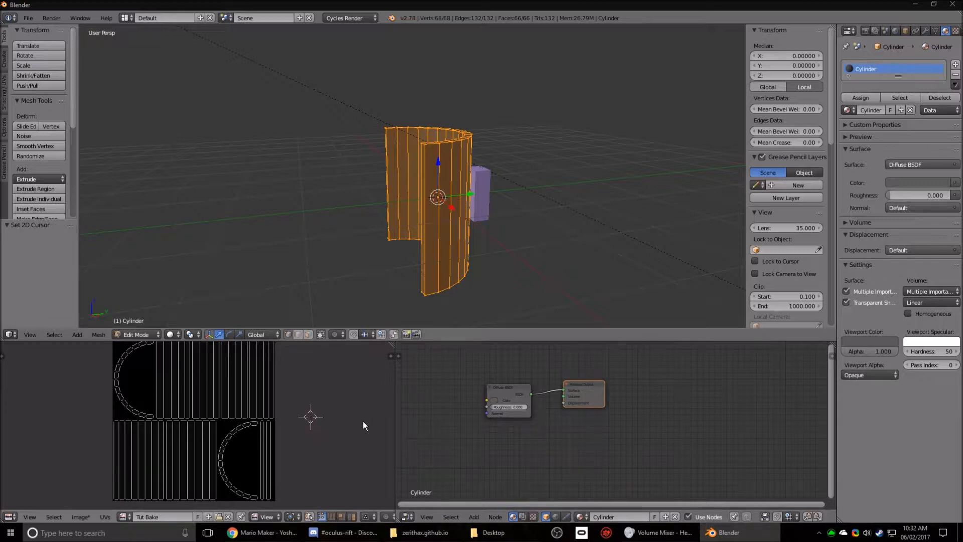
# Step: Preview the cylinder and emissive cube in rendered shading from several viewpoints, and return to solid shading
pyautogui.moveTo(482, 266); pyautogui.dragTo(519, 270, button='middle')
pyautogui.hotkey('shift', 'z')
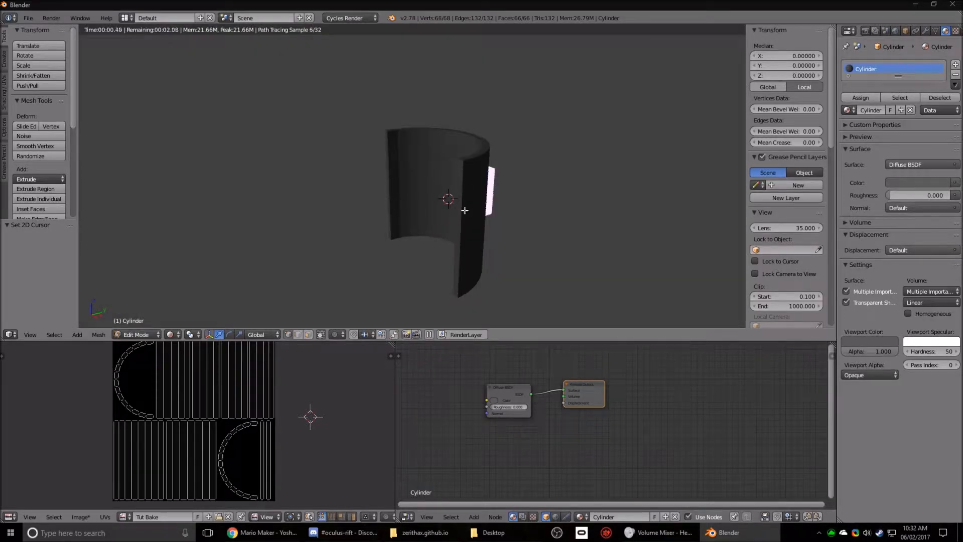
pyautogui.moveTo(447, 201); pyautogui.dragTo(290, 236, button='middle')
pyautogui.moveTo(363, 215)
pyautogui.mouseDown(button='middle')
pyautogui.moveTo(417, 188)
pyautogui.moveTo(463, 197)
pyautogui.mouseUp(button='middle')
pyautogui.hotkey('shift', 'z')
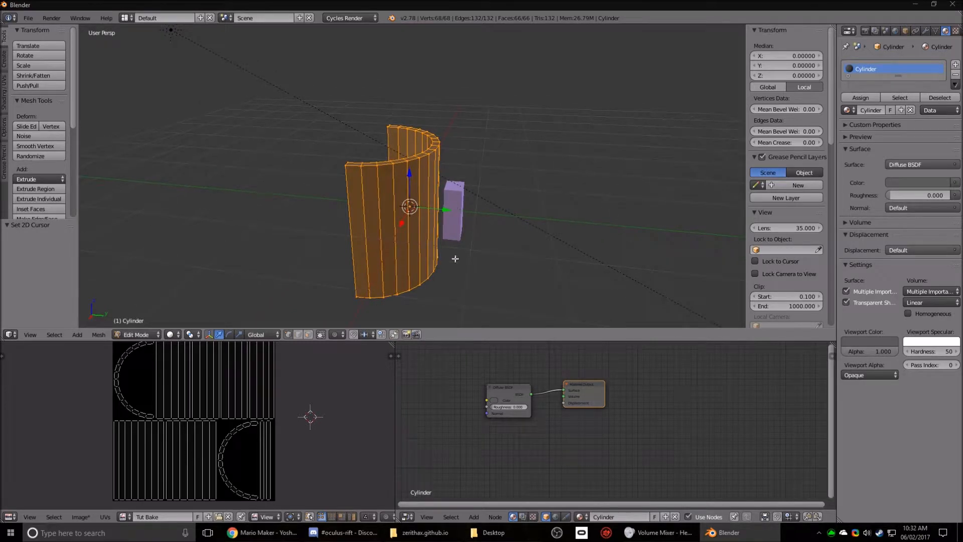
# Step: Add the Tut Bake image as an unconnected Image Texture node below the Material Output node in the cylinder's material
pyautogui.moveTo(587, 384); pyautogui.dragTo(576, 376)
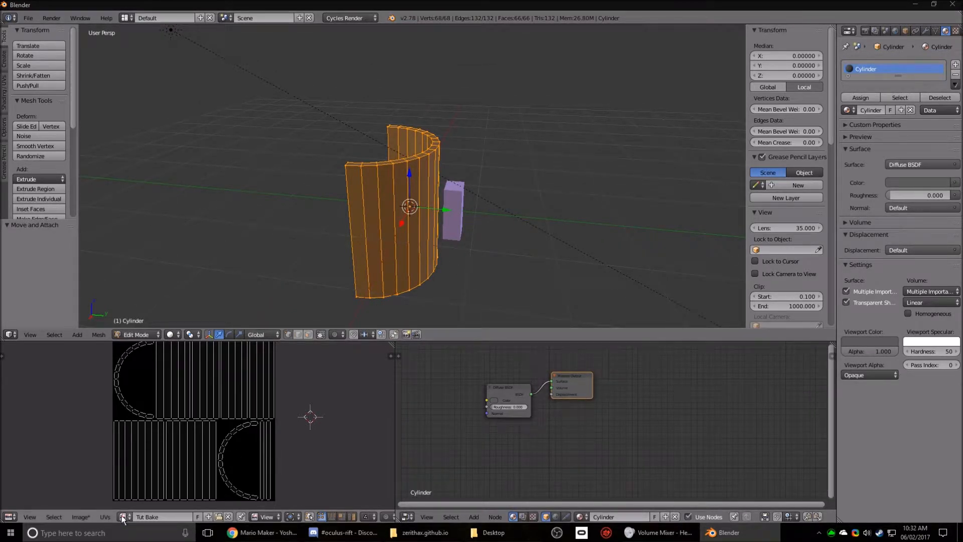
pyautogui.moveTo(125, 517); pyautogui.dragTo(599, 421)
pyautogui.click(612, 412)
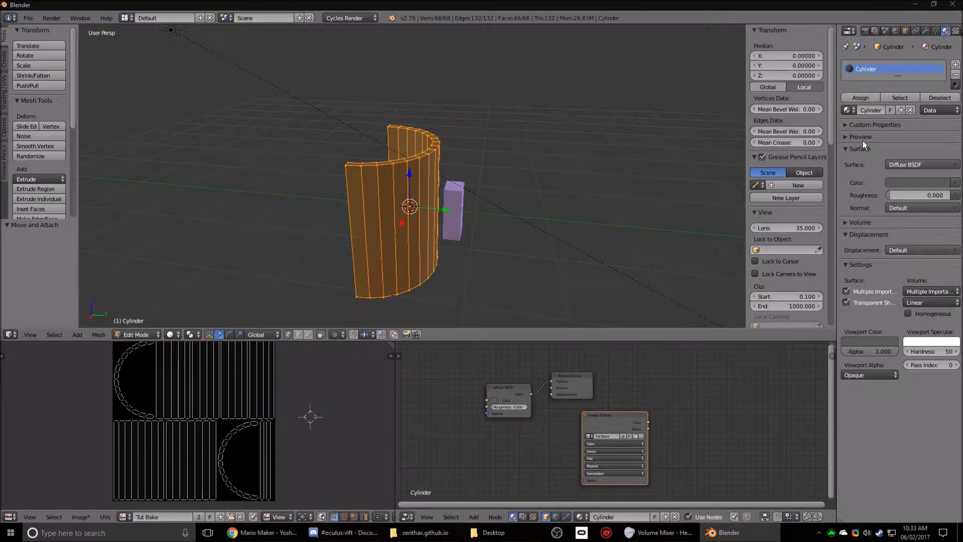
pyautogui.scroll(4, 603, 441)
pyautogui.moveTo(619, 416); pyautogui.dragTo(594, 416, button='middle')
pyautogui.scroll(-2, 560, 403)
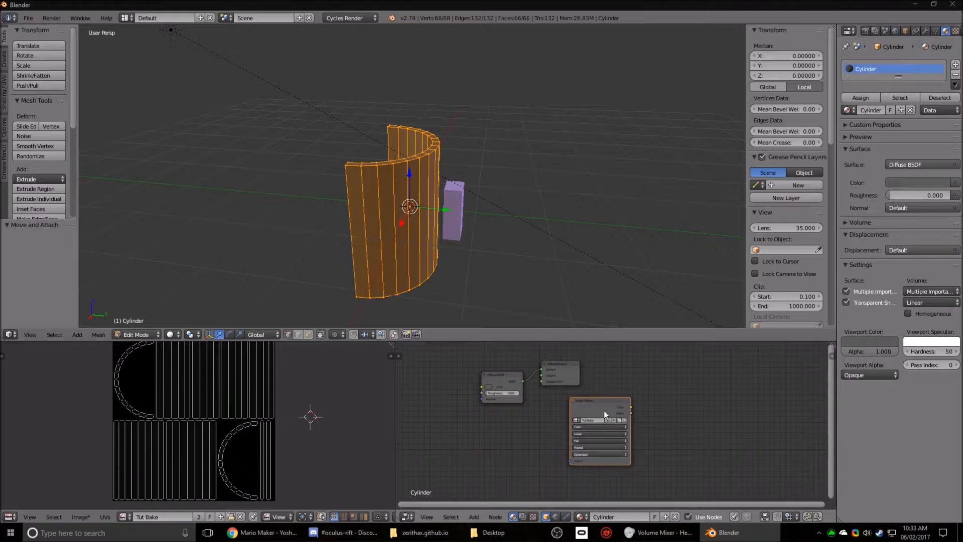
# Step: Open the render settings and expand the Bake and Sampling sections
pyautogui.click(866, 31)
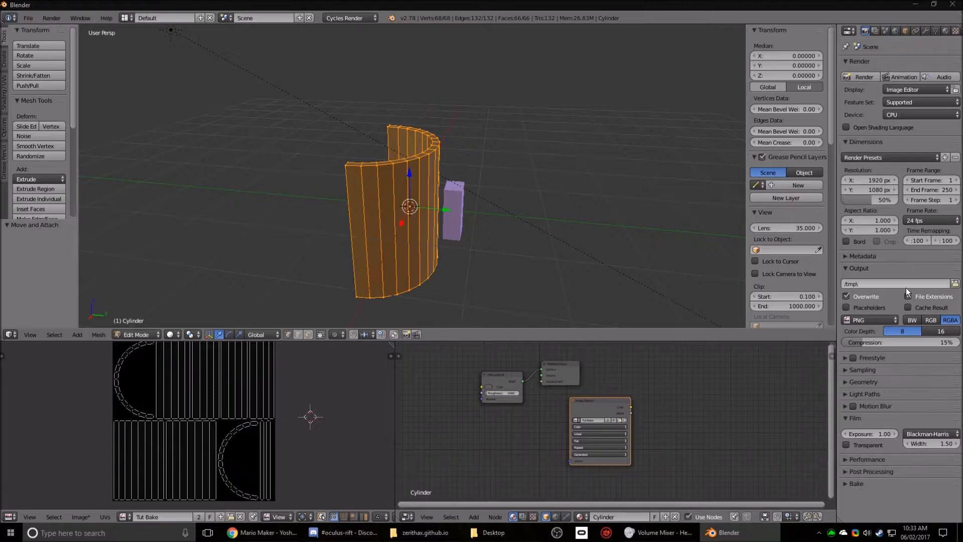
pyautogui.click(880, 490)
pyautogui.scroll(-4, 880, 457)
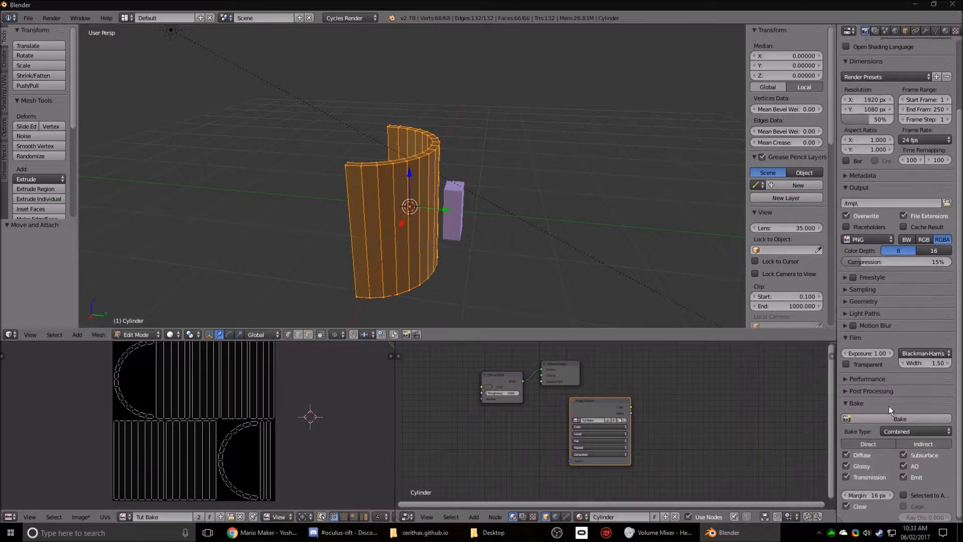
pyautogui.click(855, 285)
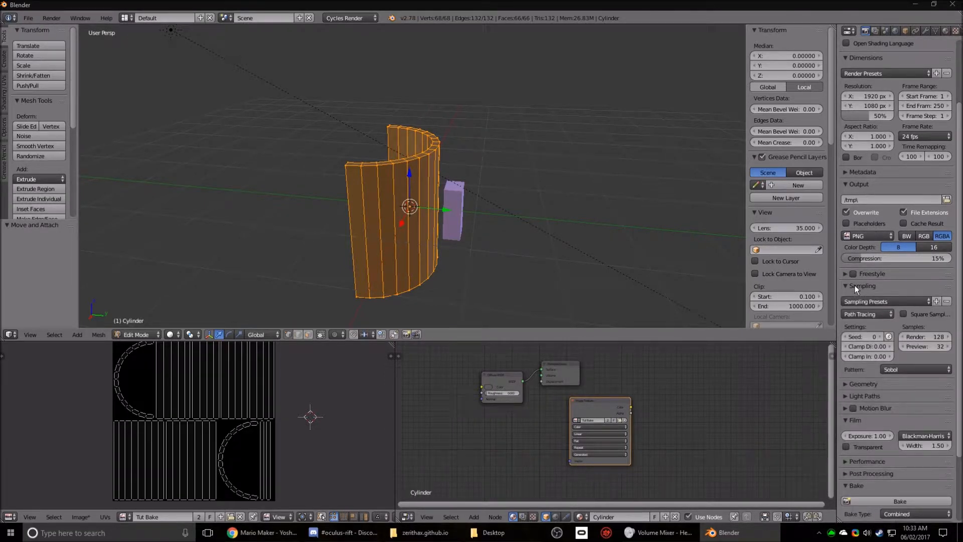
pyautogui.scroll(-1, 863, 285)
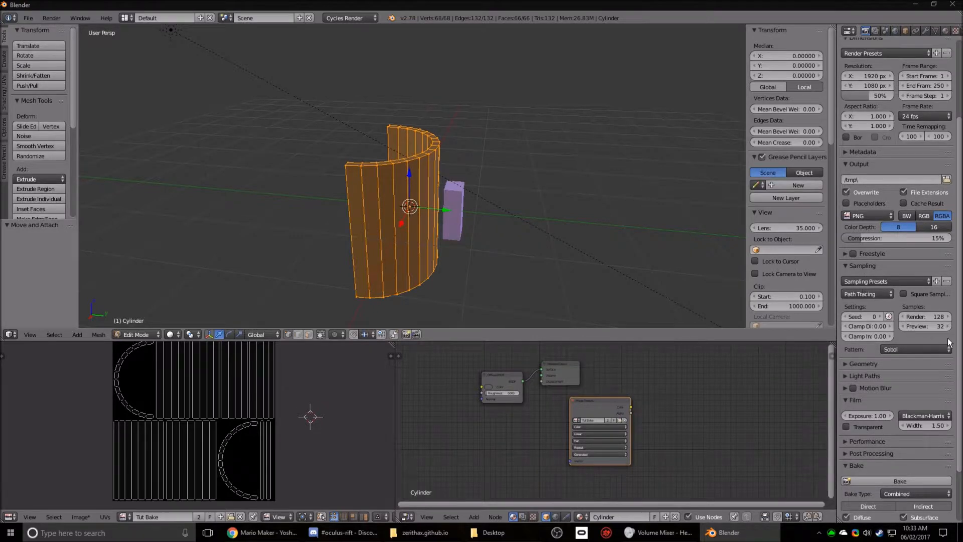
# Step: Show the rendered preview, enlarge the lower editors slightly and bake the cylinder's Combined lighting into the Tut Bake image
pyautogui.hotkey('shift', 'z')
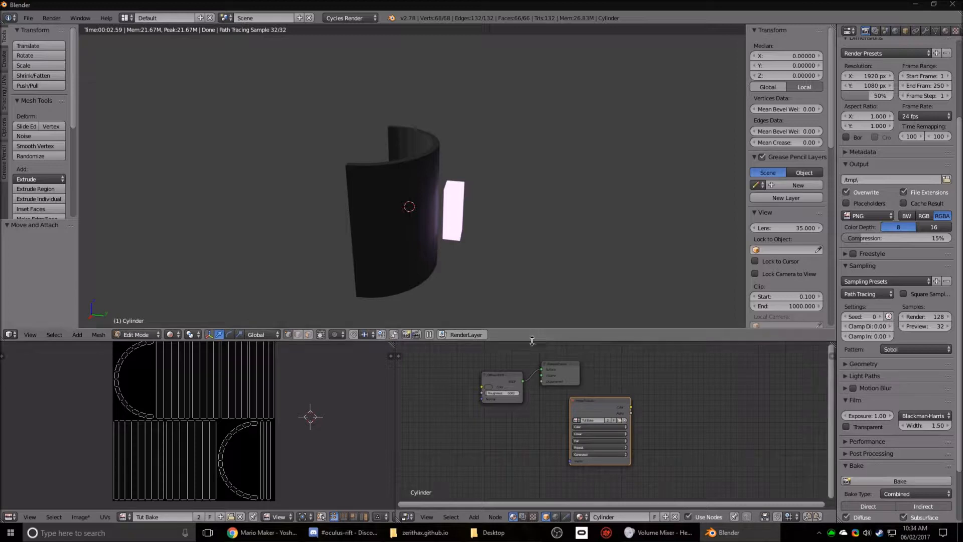
pyautogui.moveTo(529, 342); pyautogui.dragTo(544, 361)
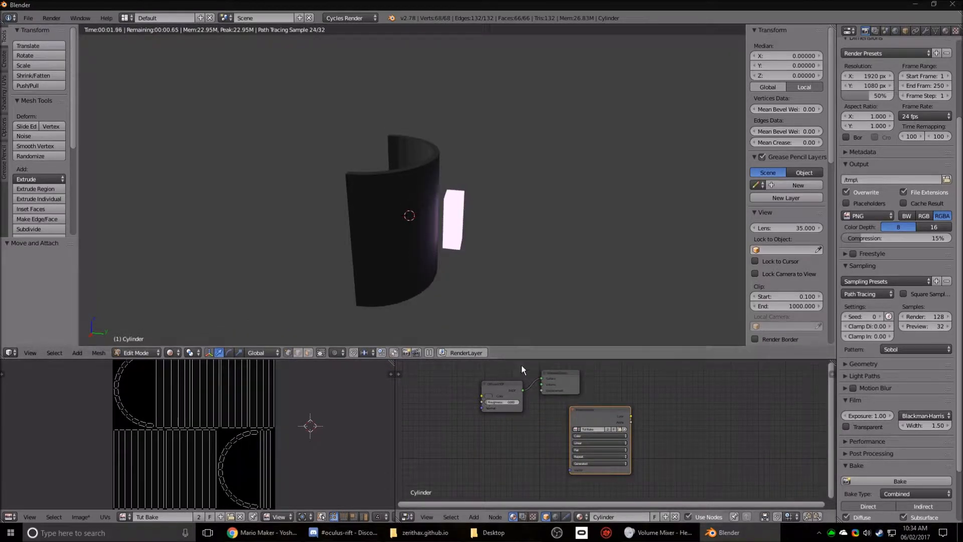
pyautogui.moveTo(509, 358); pyautogui.dragTo(507, 341)
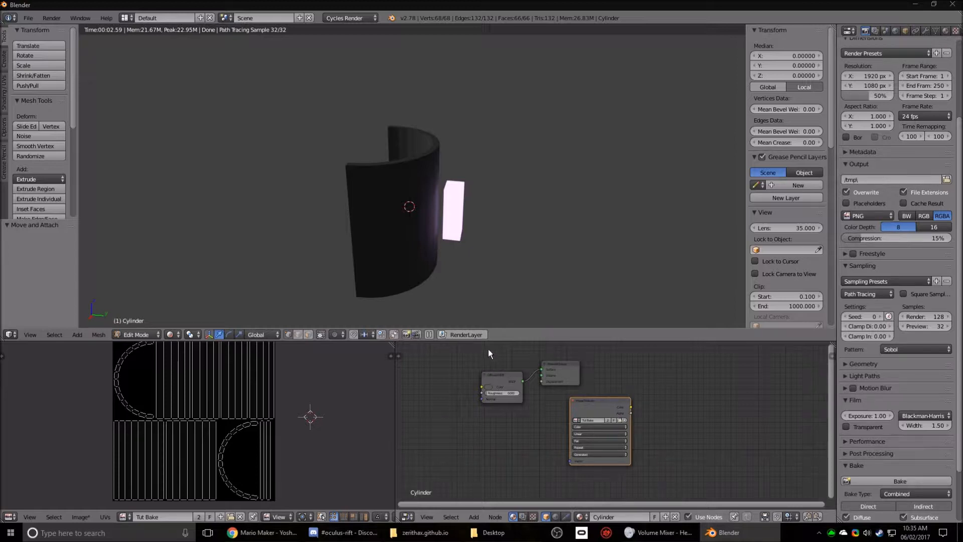
pyautogui.moveTo(509, 342); pyautogui.dragTo(509, 323)
pyautogui.moveTo(283, 429); pyautogui.dragTo(277, 427, button='middle')
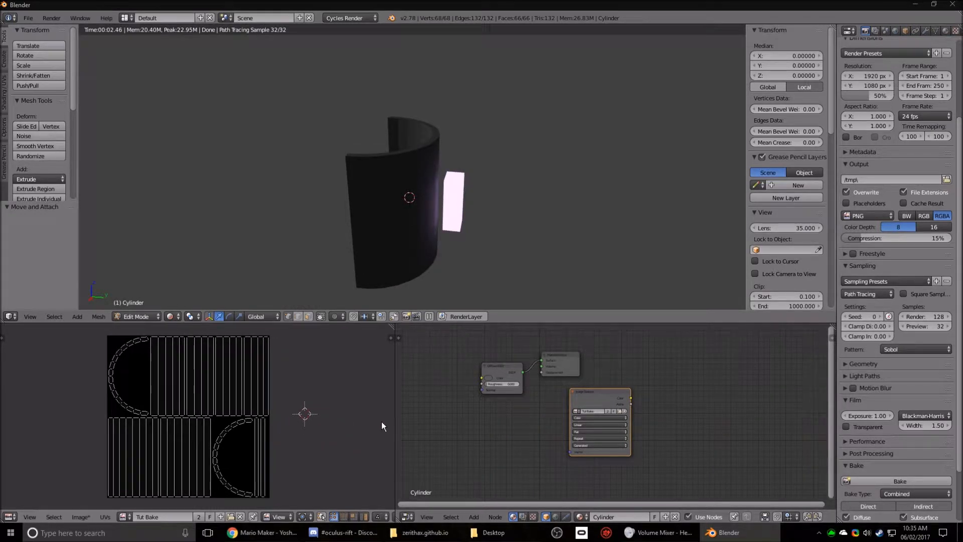
pyautogui.scroll(-2, 882, 453)
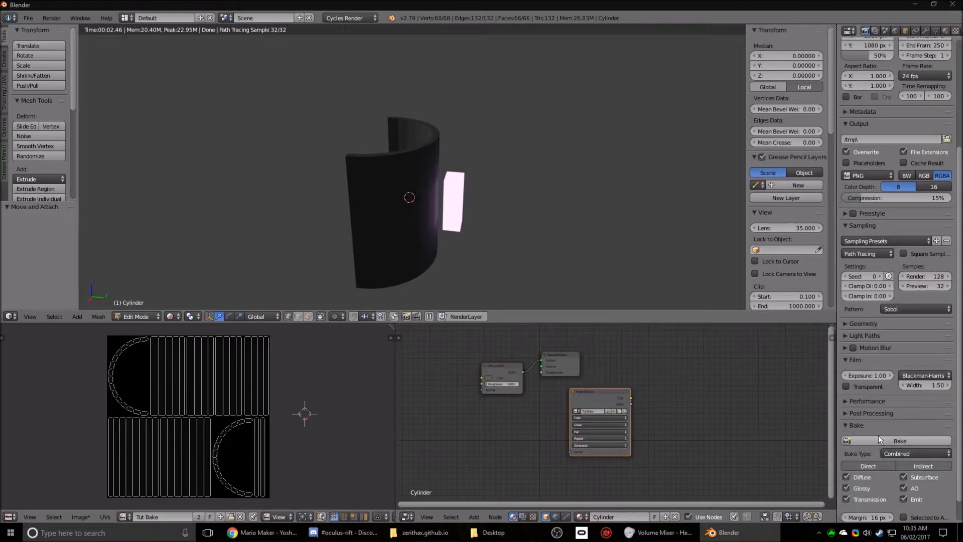
pyautogui.click(879, 441)
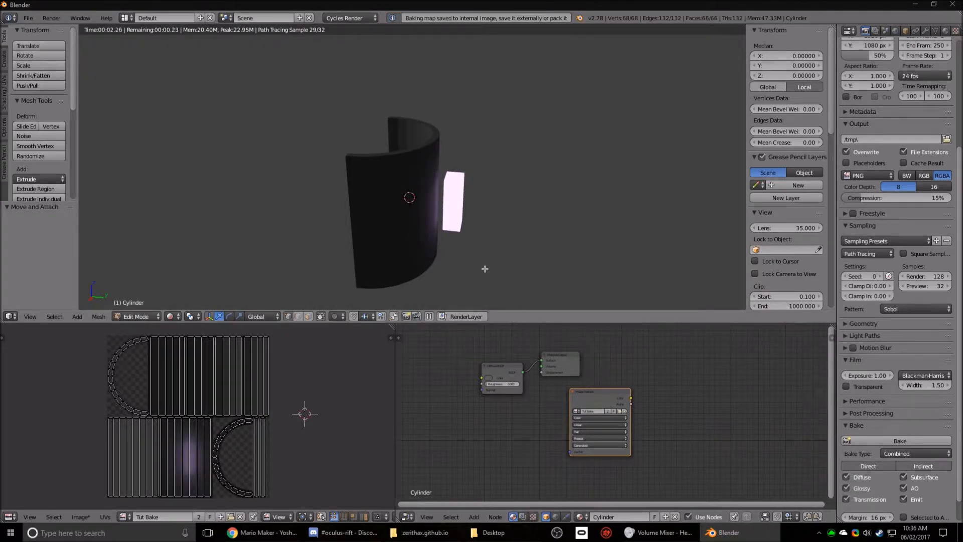
# Step: Return to solid shading in Object Mode and enlarge the image editor to show the bake without UV lines
pyautogui.hotkey('shift', 'z')
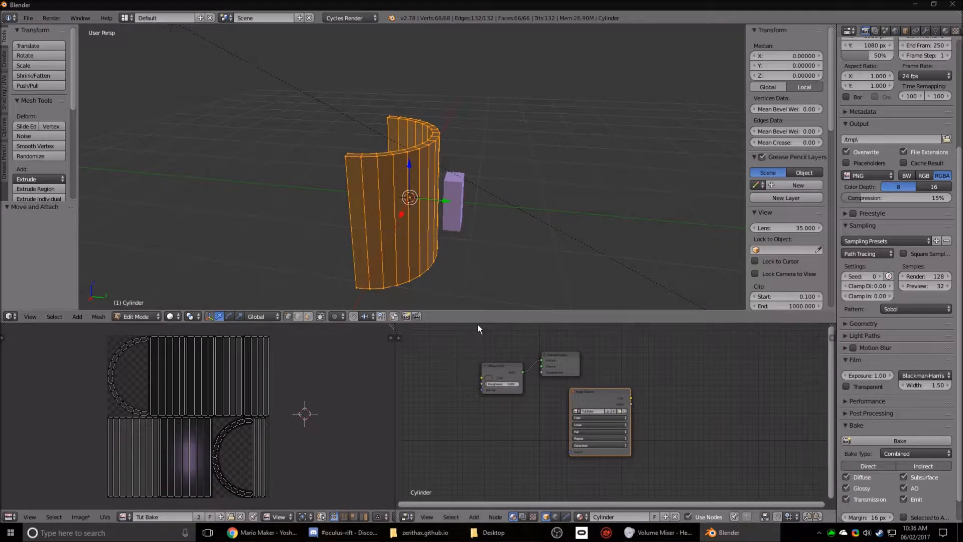
pyautogui.moveTo(477, 323); pyautogui.dragTo(475, 237)
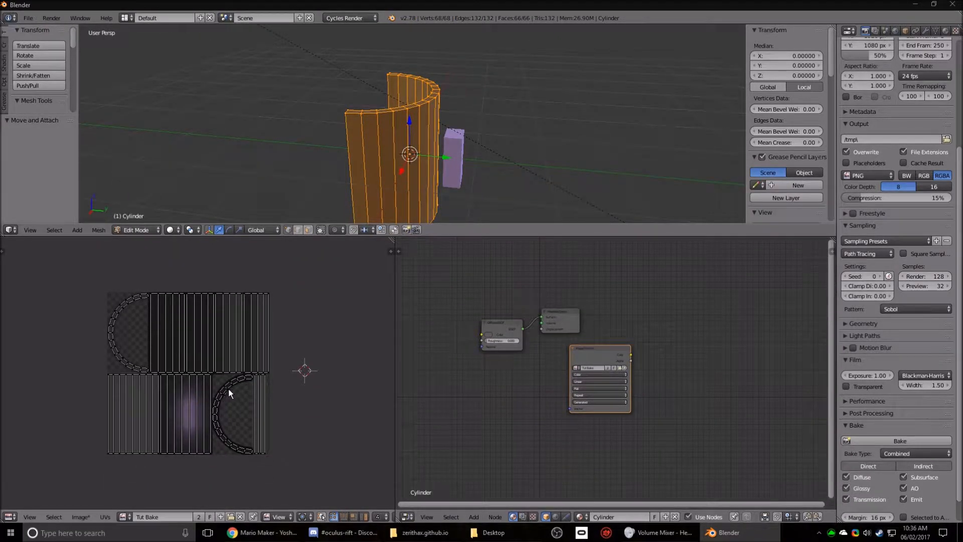
pyautogui.press('Tab')
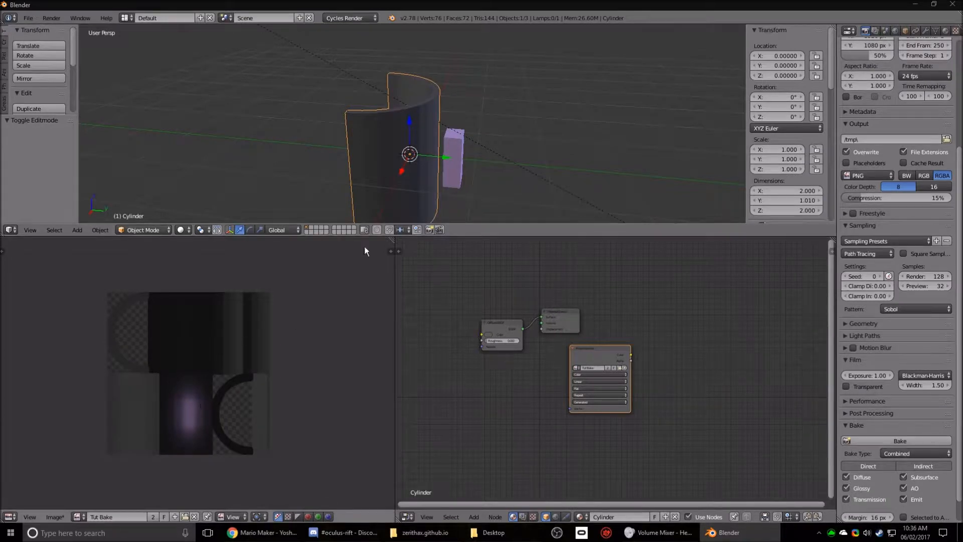
pyautogui.press('Tab')
pyautogui.press('Tab')
# Step: Compare the light and dark areas of the baked image with the cylinder's outer and inner faces
pyautogui.scroll(4, 172, 416)
pyautogui.moveTo(183, 394); pyautogui.dragTo(208, 315, button='middle')
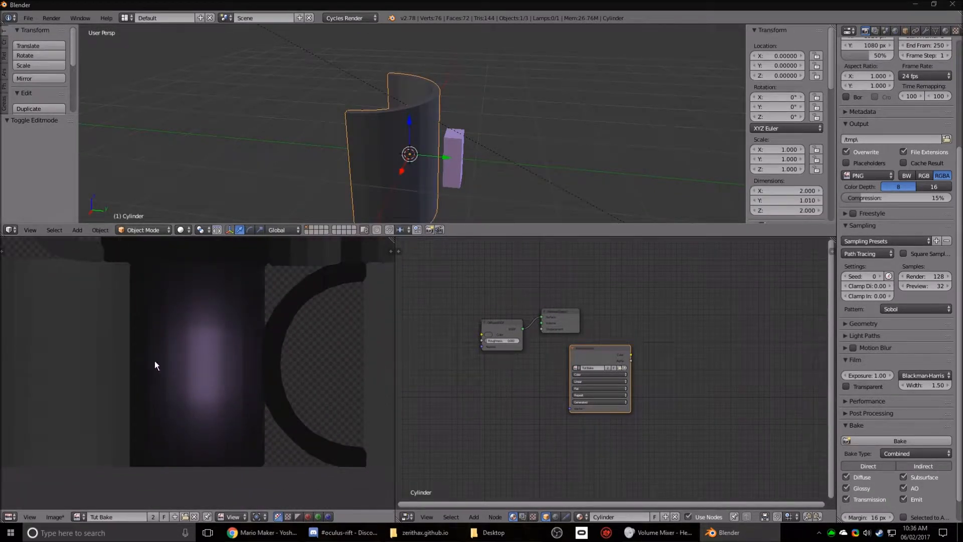
pyautogui.moveTo(534, 150); pyautogui.dragTo(476, 149, button='middle')
pyautogui.moveTo(197, 267); pyautogui.dragTo(229, 282, button='middle')
pyautogui.scroll(-2, 223, 322)
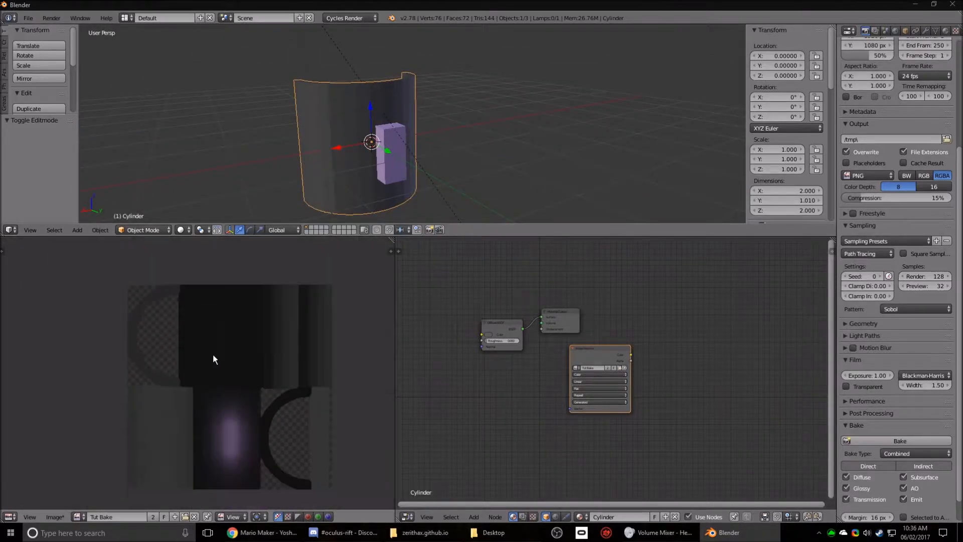
pyautogui.scroll(2, 180, 359)
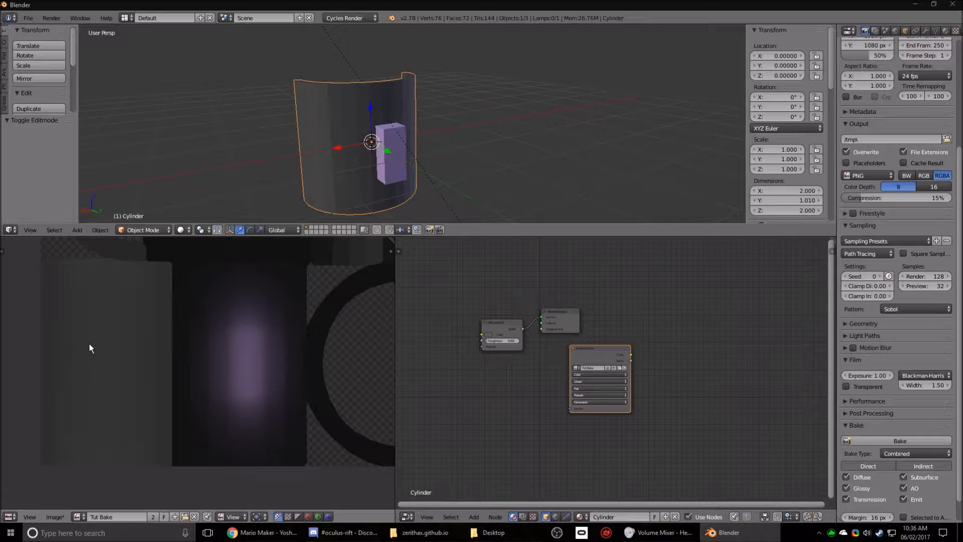
pyautogui.moveTo(242, 360); pyautogui.dragTo(18, 346, button='middle')
pyautogui.moveTo(209, 344); pyautogui.dragTo(189, 496, button='middle')
pyautogui.moveTo(361, 200); pyautogui.dragTo(494, 145, button='middle')
pyautogui.scroll(-4, 287, 314)
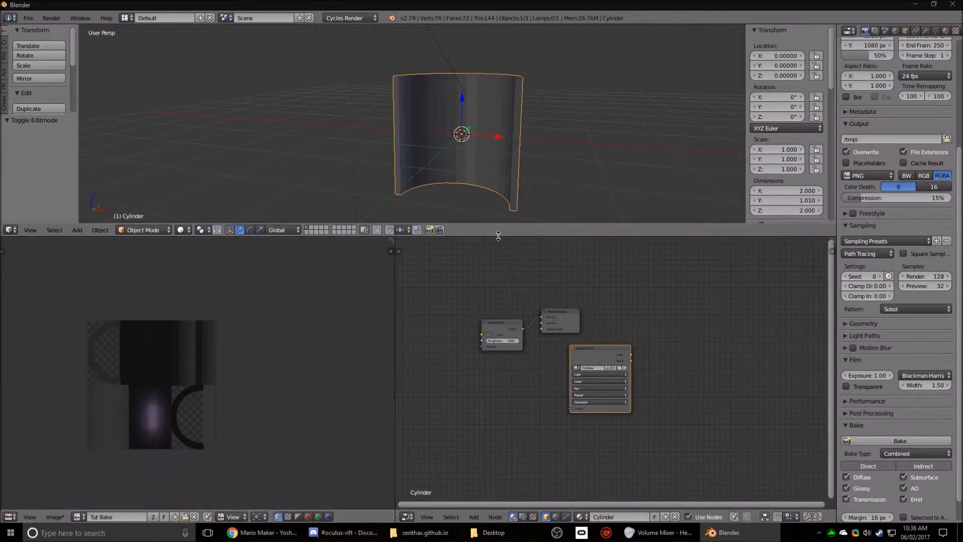
pyautogui.moveTo(498, 236); pyautogui.dragTo(498, 363)
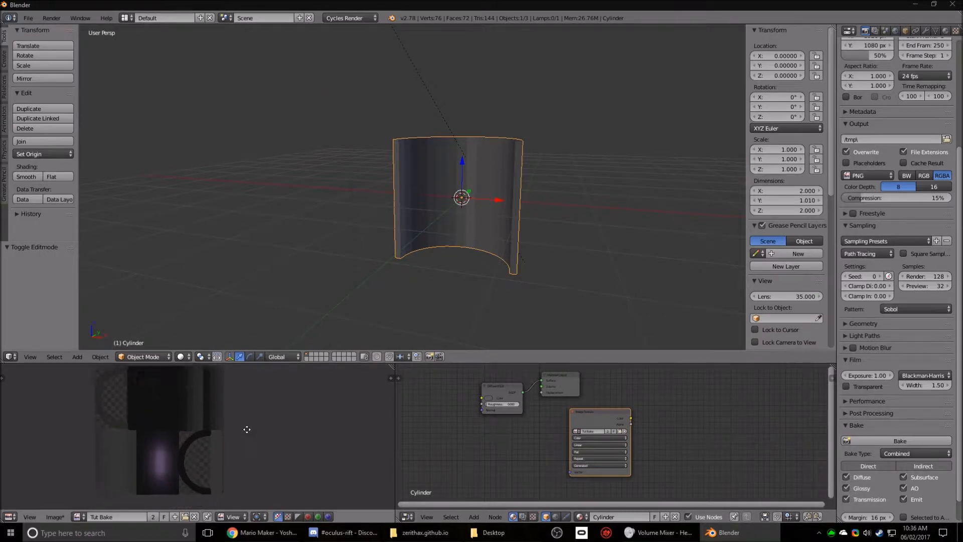
# Step: Save the baked image to the Desktop as a PNG, replacing the space in its file name with an underscore
pyautogui.click(56, 516)
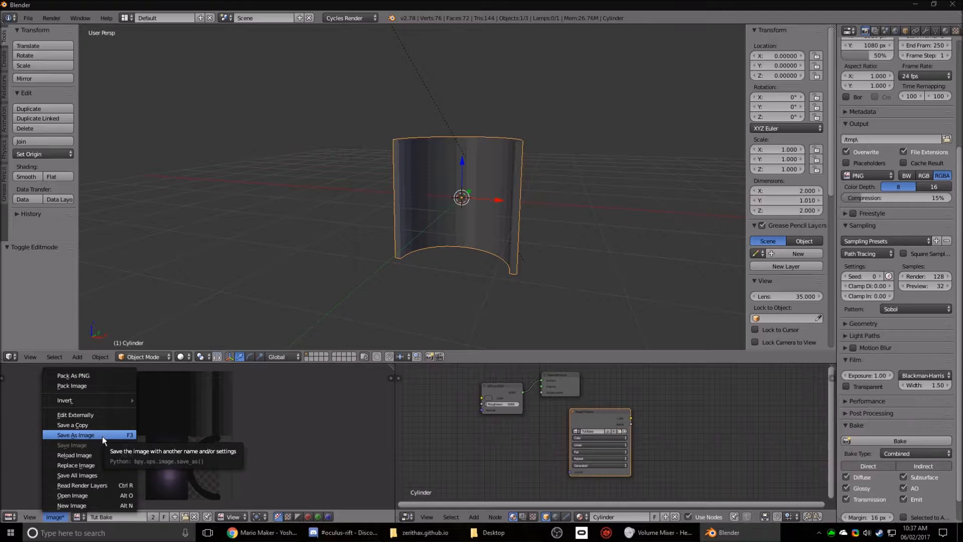
pyautogui.click(102, 435)
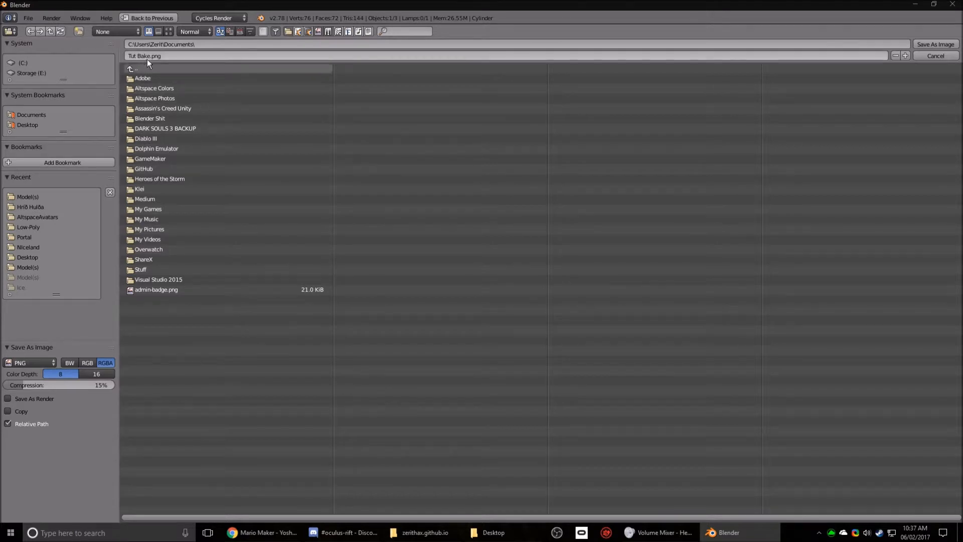
pyautogui.click(30, 124)
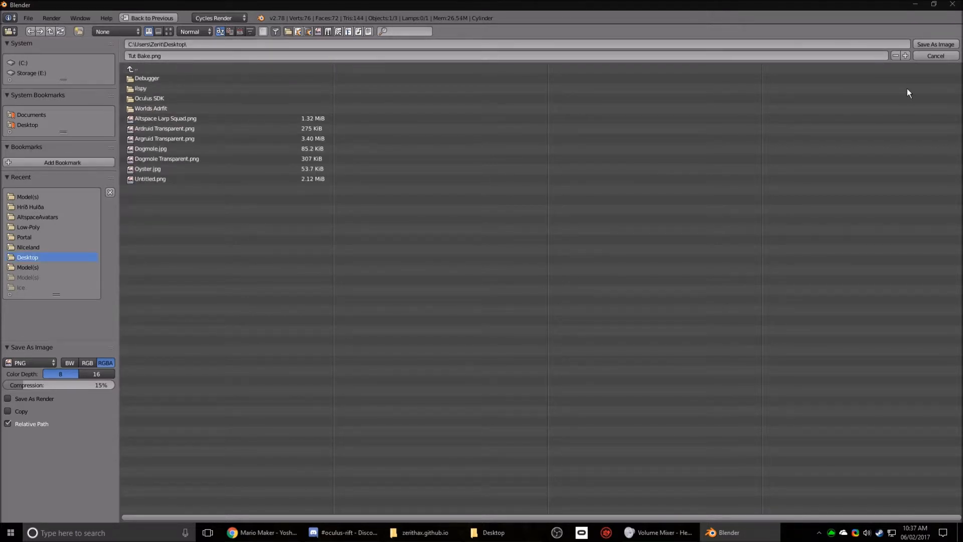
pyautogui.click(197, 56)
pyautogui.press('BackSpace')
pyautogui.write('_')
pyautogui.click(919, 46)
# Step: Switch the render engine to Blender Render and open the cylinder's material settings
pyautogui.moveTo(381, 287); pyautogui.dragTo(597, 191, button='middle')
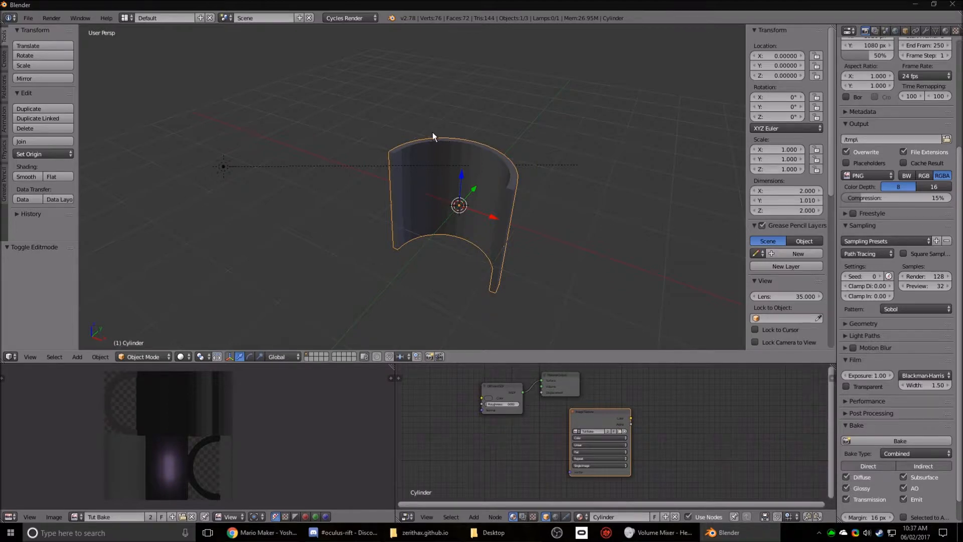
pyautogui.click(349, 18)
pyautogui.click(352, 30)
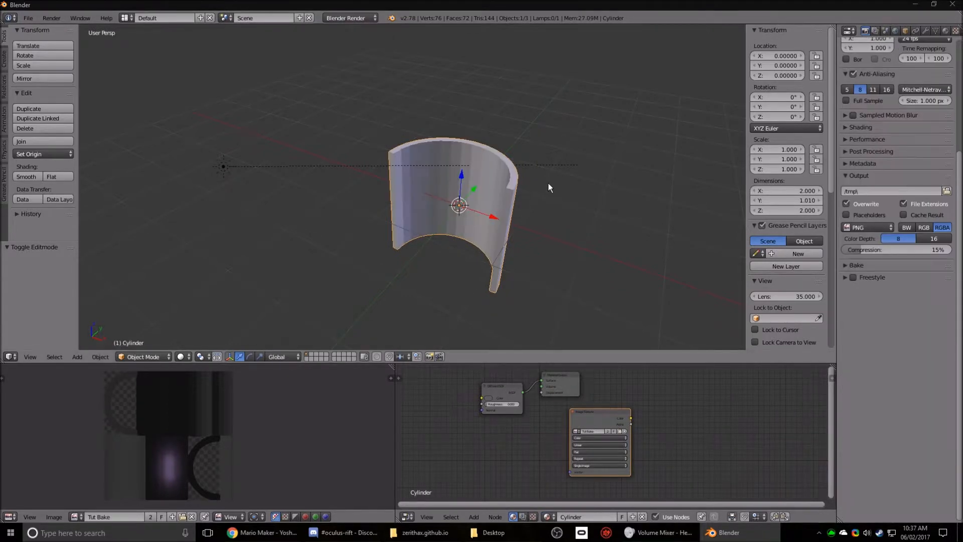
pyautogui.moveTo(535, 180); pyautogui.dragTo(442, 186, button='middle')
pyautogui.click(946, 31)
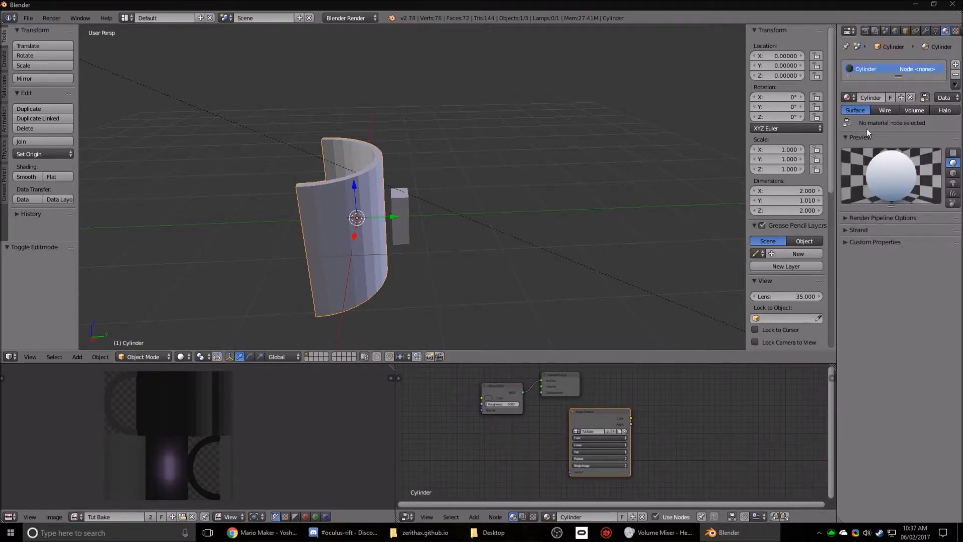
# Step: Widen the properties editor and turn off node use for the cylinder's material
pyautogui.moveTo(838, 107); pyautogui.dragTo(765, 103)
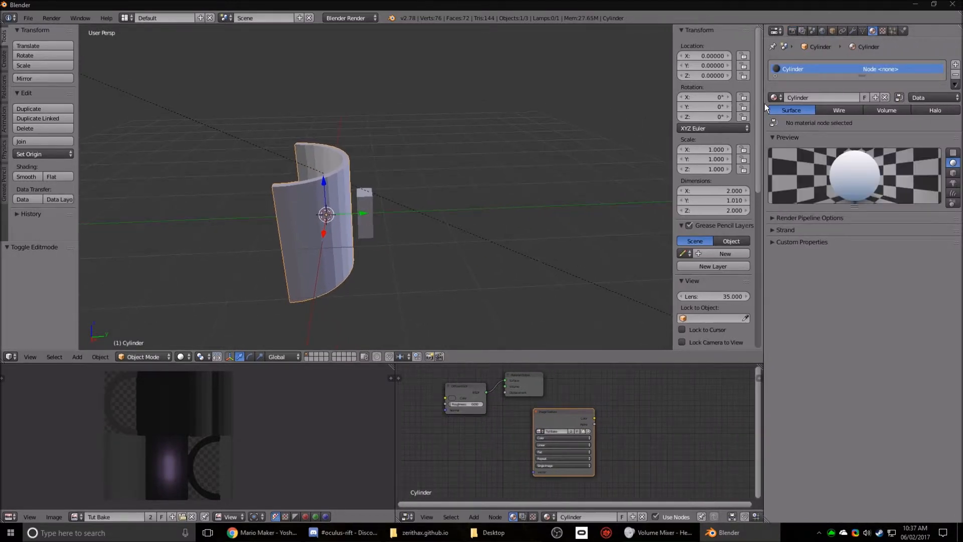
pyautogui.click(898, 99)
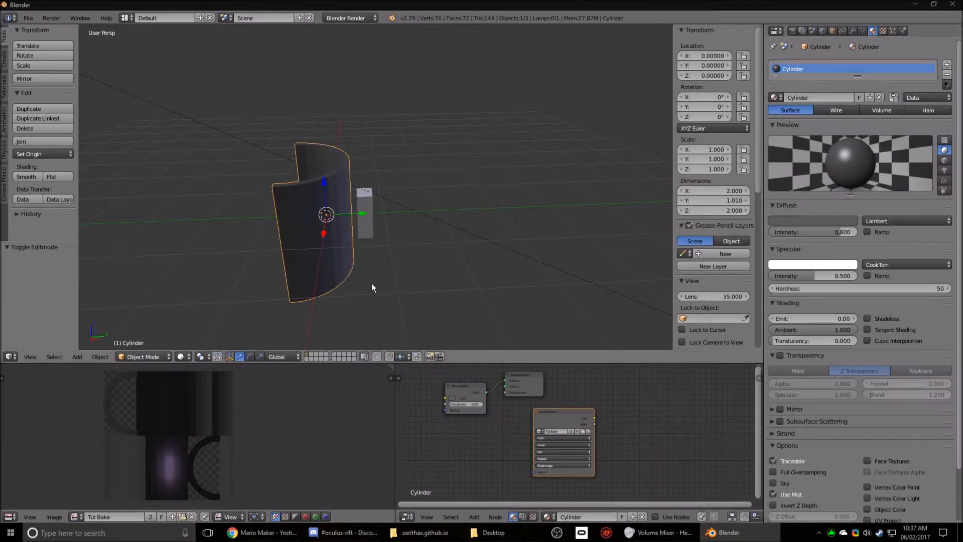
pyautogui.moveTo(372, 282); pyautogui.dragTo(405, 242, button='middle')
pyautogui.moveTo(372, 158); pyautogui.dragTo(421, 216, button='middle')
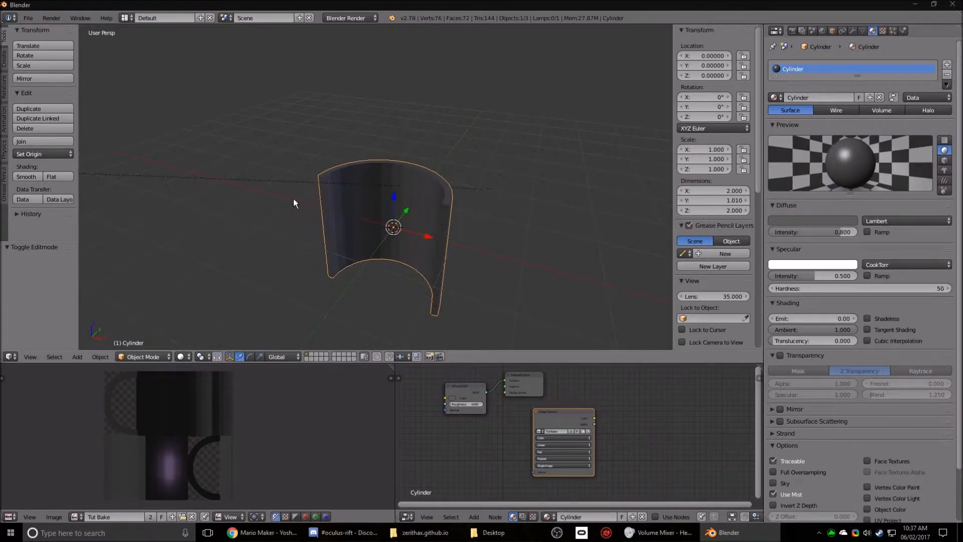
pyautogui.moveTo(487, 226); pyautogui.dragTo(381, 263, button='middle')
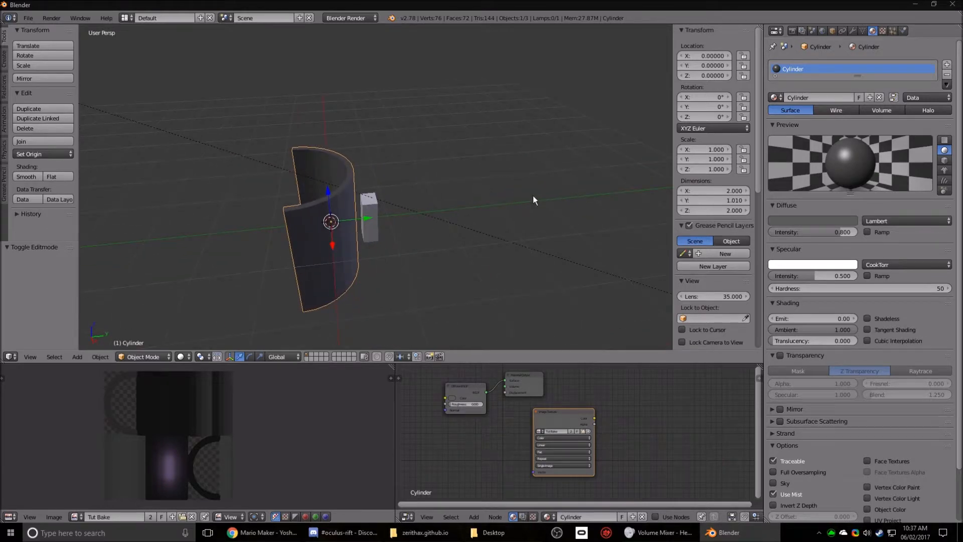
# Step: Add a texture named Tut_Bake to the cylinder's material and assign the Tut Bake image to it
pyautogui.click(883, 31)
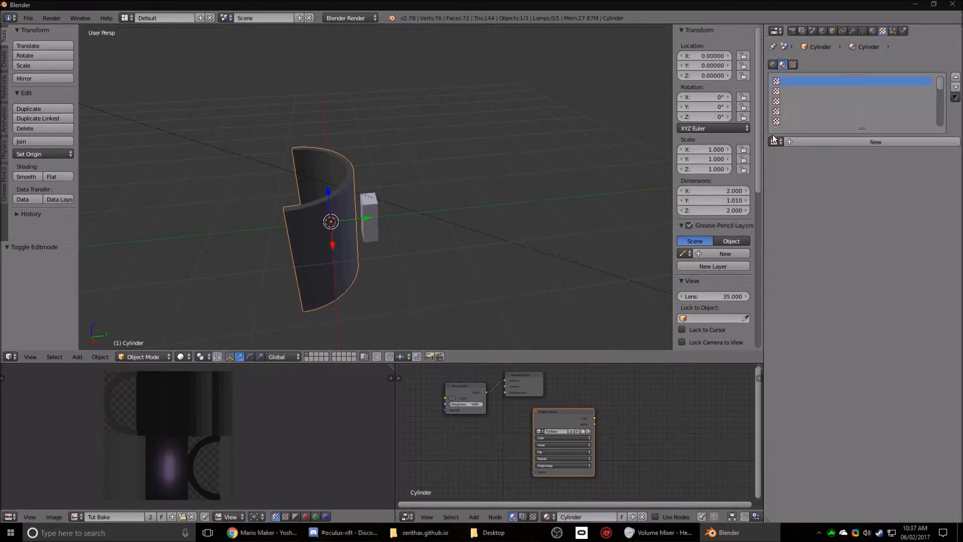
pyautogui.click(799, 142)
pyautogui.click(799, 144)
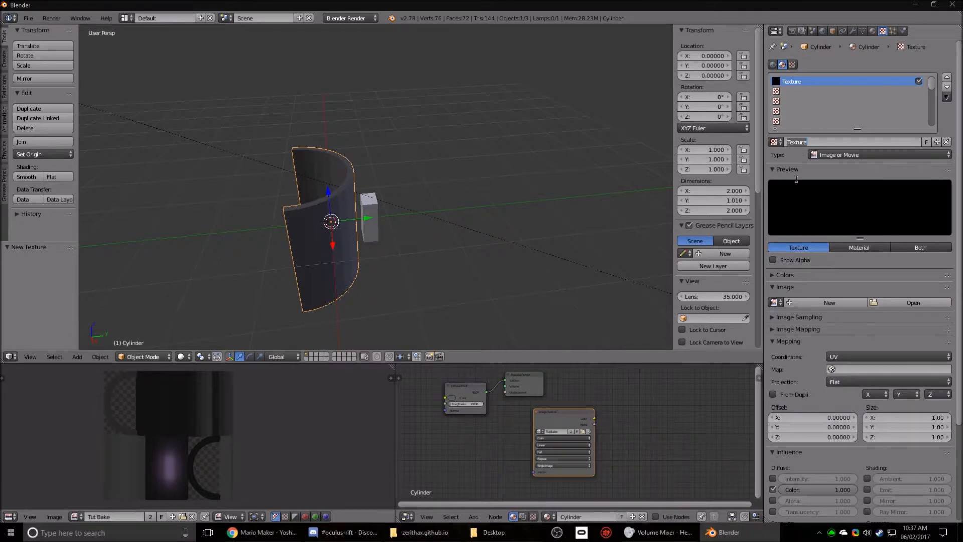
pyautogui.write('Tut_Bake')
pyautogui.press('Return')
pyautogui.click(776, 303)
pyautogui.click(804, 318)
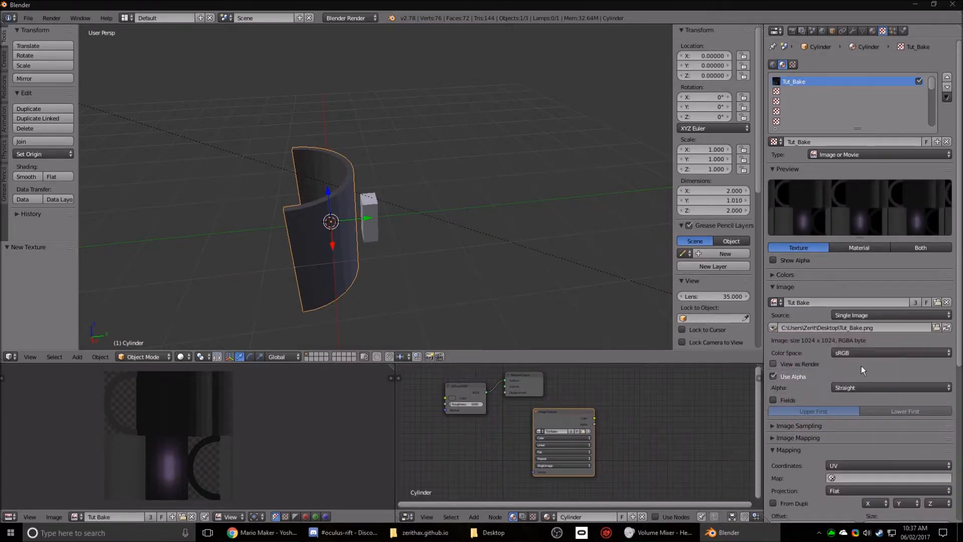
pyautogui.moveTo(494, 302); pyautogui.dragTo(550, 293, button='middle')
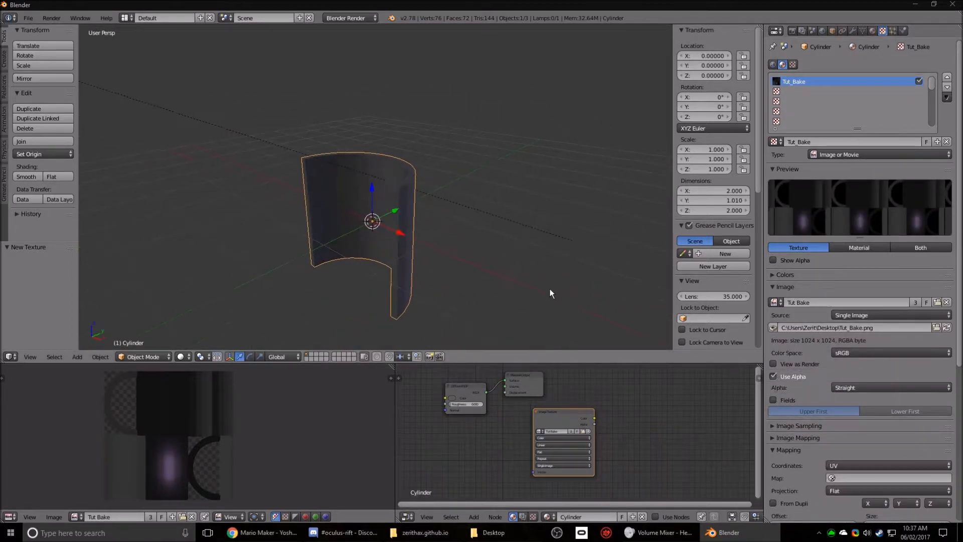
pyautogui.moveTo(453, 232); pyautogui.dragTo(420, 233, button='middle')
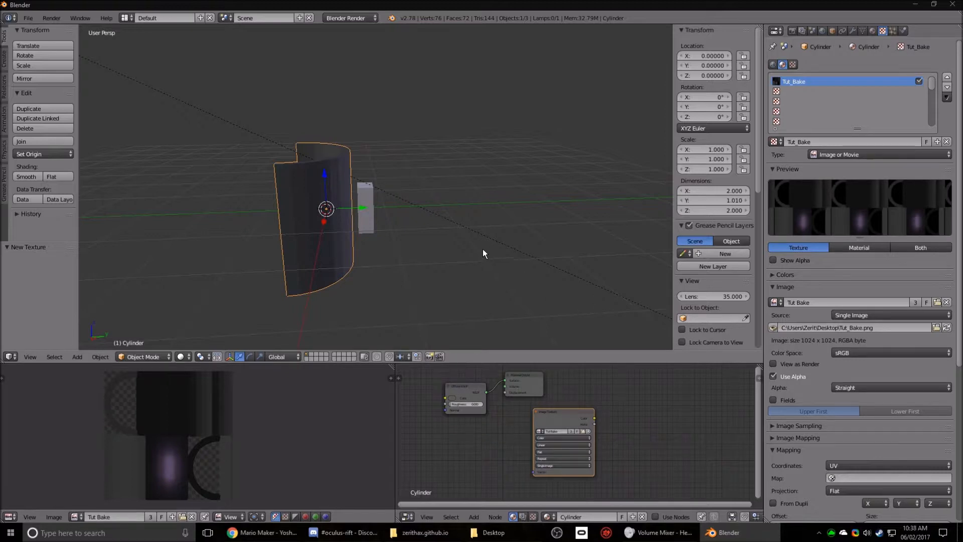
pyautogui.moveTo(485, 243); pyautogui.dragTo(487, 243, button='middle')
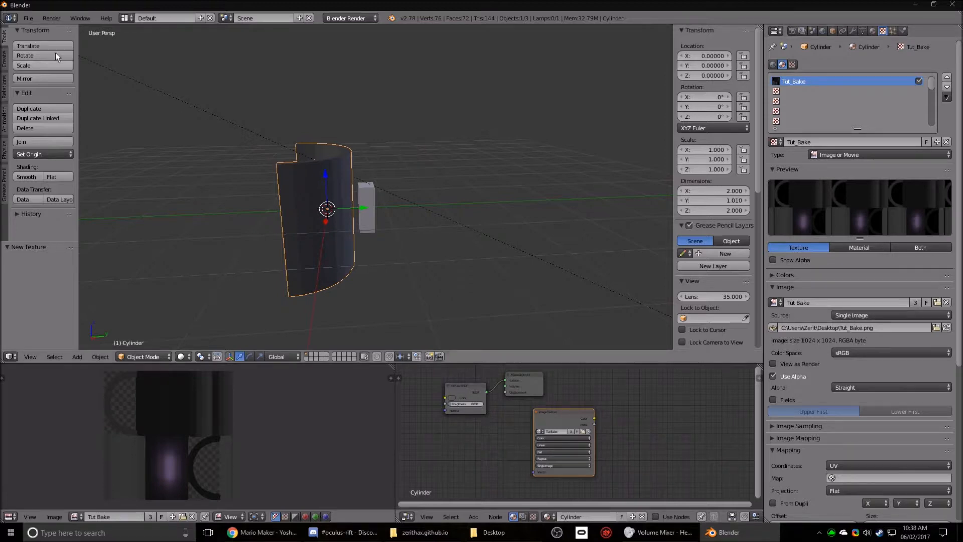
# Step: Save the project to the Desktop as Tutorial.blend
pyautogui.click(29, 18)
pyautogui.click(61, 107)
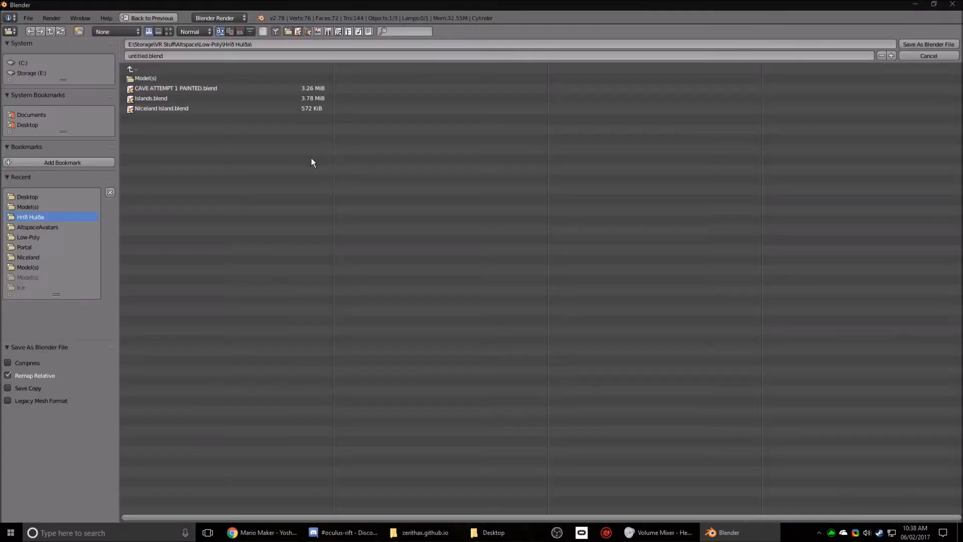
pyautogui.click(43, 126)
pyautogui.click(177, 55)
pyautogui.write('Tutorial')
pyautogui.press('Return')
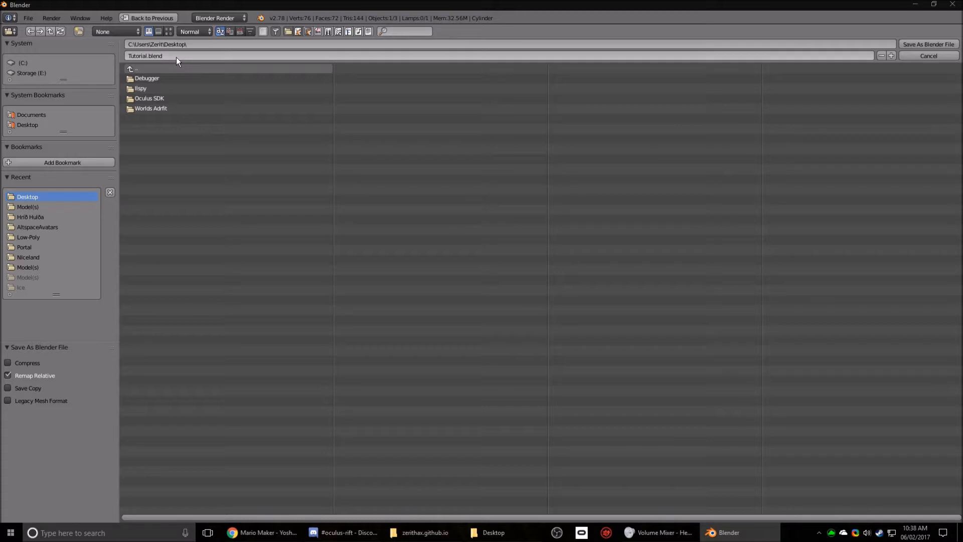
pyautogui.click(923, 44)
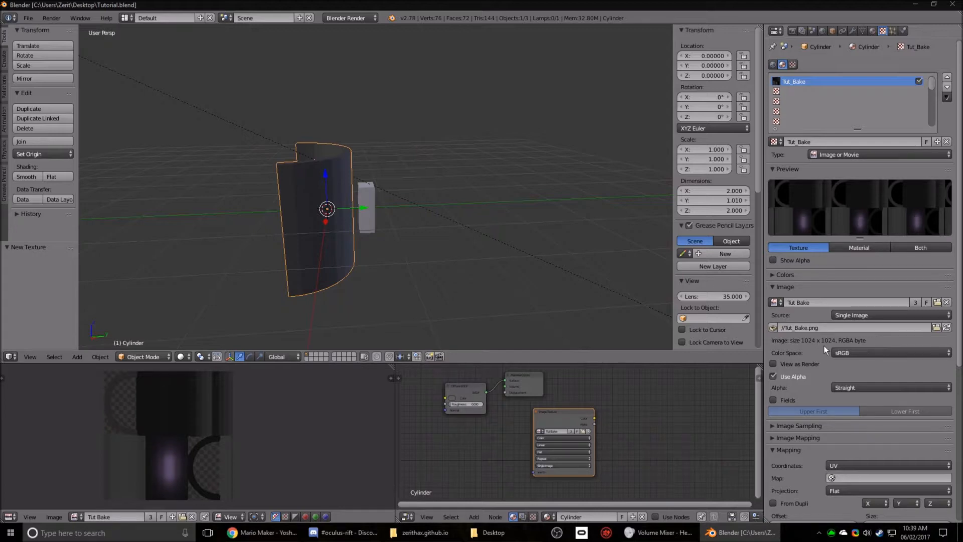
# Step: Switch the 3D view to Texture shading and slightly enlarge the editors below it
pyautogui.moveTo(385, 222); pyautogui.dragTo(391, 262, button='middle')
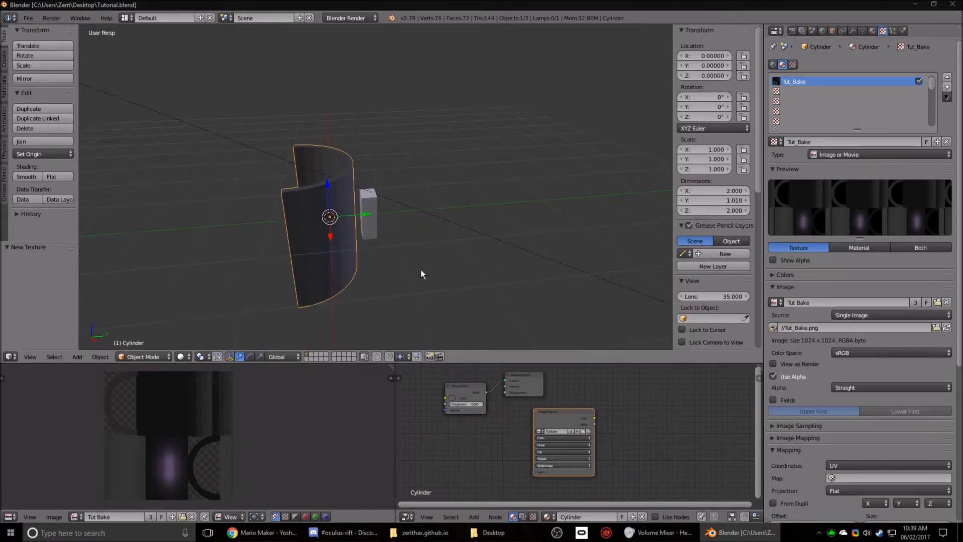
pyautogui.moveTo(454, 266); pyautogui.dragTo(530, 253, button='middle')
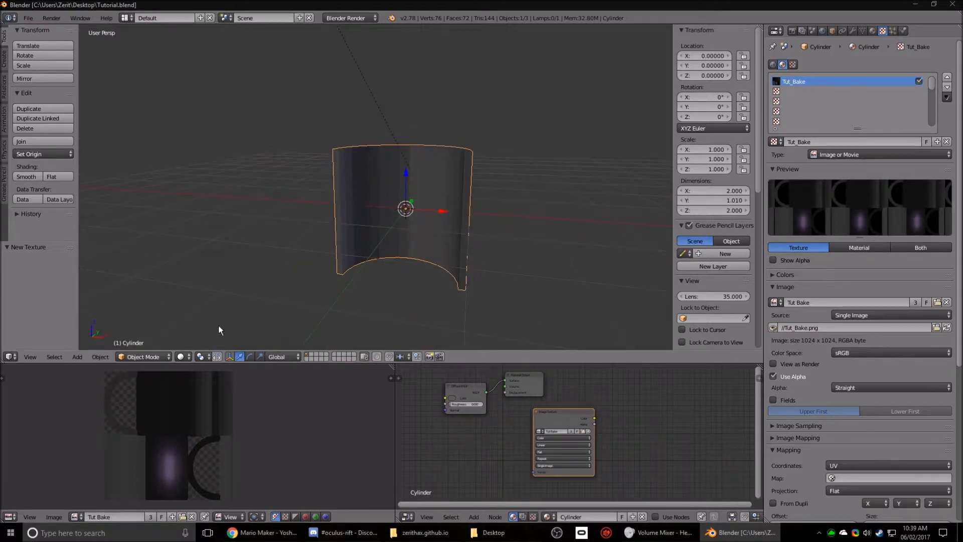
pyautogui.click(187, 356)
pyautogui.click(203, 285)
pyautogui.moveTo(462, 281)
pyautogui.mouseDown(button='middle')
pyautogui.moveTo(478, 294)
pyautogui.moveTo(470, 282)
pyautogui.moveTo(420, 282)
pyautogui.moveTo(430, 294)
pyautogui.moveTo(506, 284)
pyautogui.moveTo(485, 276)
pyautogui.moveTo(481, 289)
pyautogui.mouseUp(button='middle')
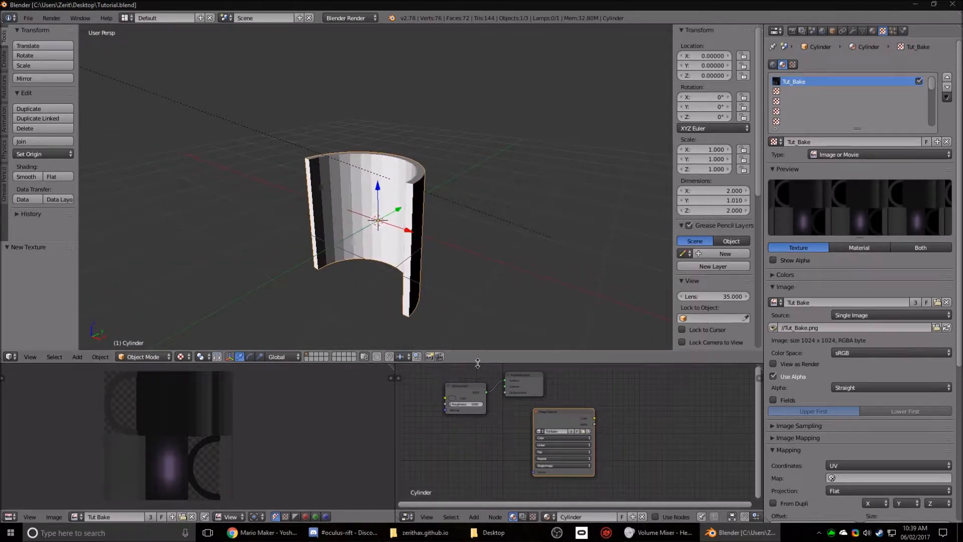
pyautogui.moveTo(475, 363); pyautogui.dragTo(475, 356)
# Step: Assign the Tut Bake image to the cylinder's UVs in Edit Mode, then return to Object Mode
pyautogui.moveTo(280, 399)
pyautogui.mouseDown(button='middle')
pyautogui.moveTo(269, 378)
pyautogui.moveTo(284, 397)
pyautogui.mouseUp(button='middle')
pyautogui.moveTo(444, 287)
pyautogui.mouseDown(button='middle')
pyautogui.moveTo(408, 293)
pyautogui.moveTo(448, 298)
pyautogui.mouseUp(button='middle')
pyautogui.press('Tab')
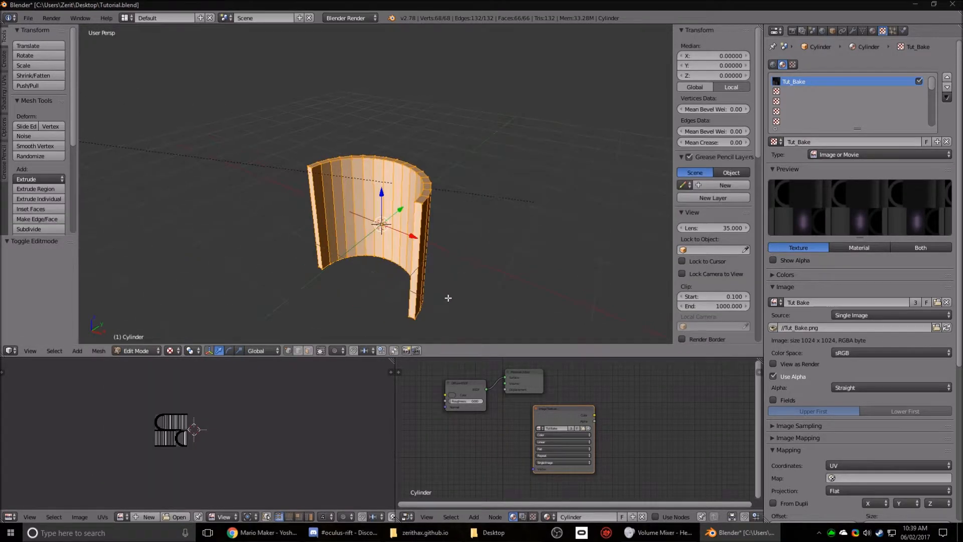
pyautogui.click(123, 517)
pyautogui.click(140, 415)
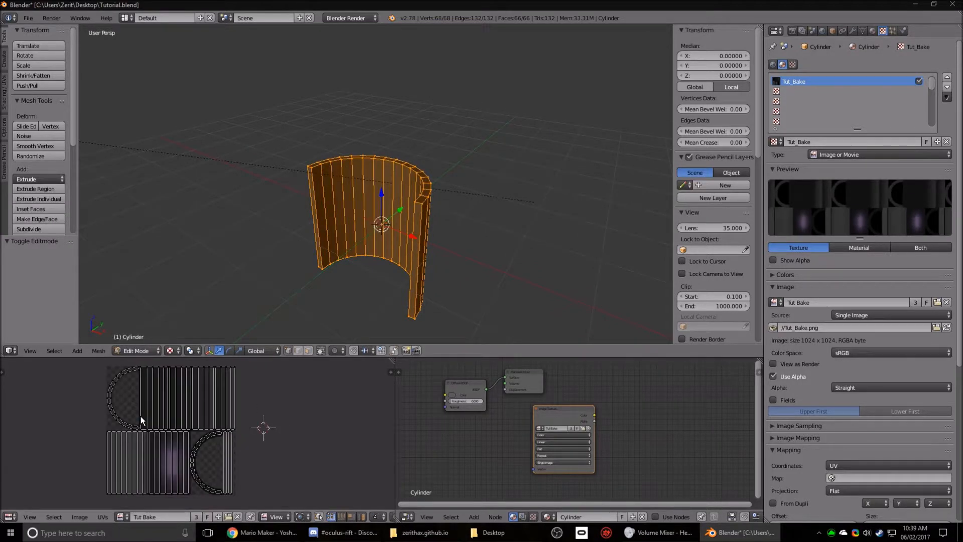
pyautogui.press('Tab')
# Step: Move the emissive cube about 1.889 units along the Y axis, away from the cylinder
pyautogui.moveTo(516, 287); pyautogui.dragTo(554, 233, button='middle')
pyautogui.scroll(6, 547, 234)
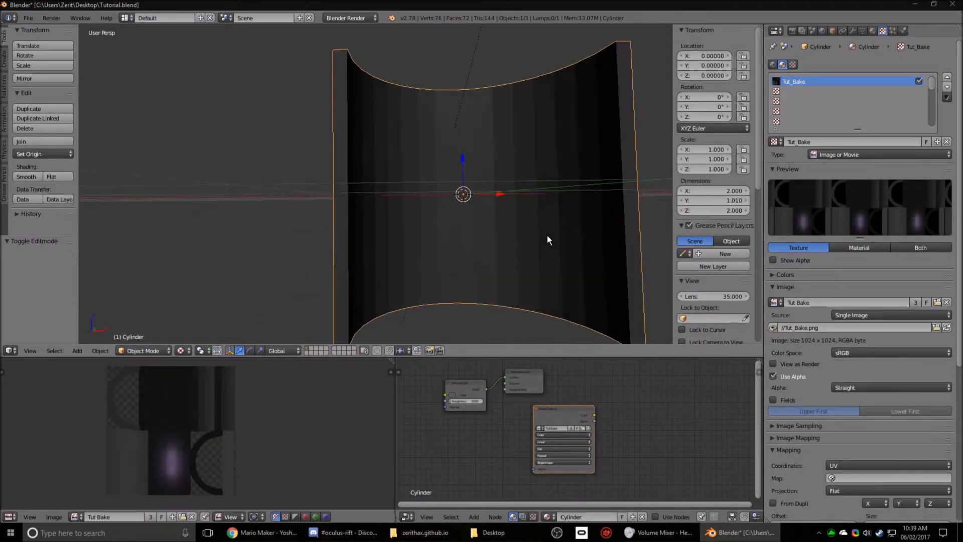
pyautogui.moveTo(505, 259); pyautogui.dragTo(434, 286, button='middle')
pyautogui.rightClick(345, 241)
pyautogui.moveTo(346, 242); pyautogui.dragTo(372, 243, button='middle')
pyautogui.moveTo(371, 243); pyautogui.dragTo(421, 248)
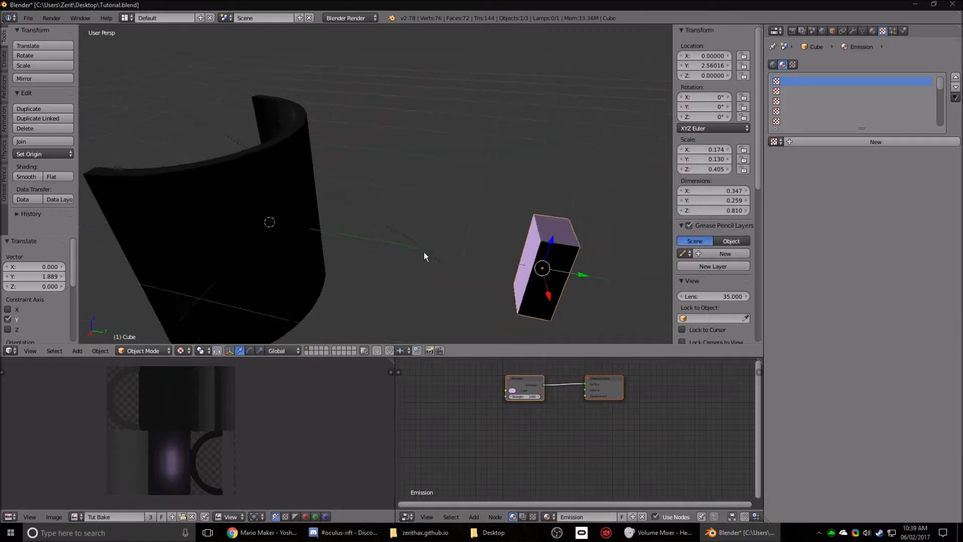
pyautogui.moveTo(437, 251)
pyautogui.mouseDown(button='middle')
pyautogui.moveTo(420, 247)
pyautogui.moveTo(442, 234)
pyautogui.moveTo(417, 232)
pyautogui.moveTo(432, 239)
pyautogui.moveTo(402, 247)
pyautogui.moveTo(464, 252)
pyautogui.moveTo(448, 251)
pyautogui.mouseUp(button='middle')
# Step: Deselect all objects and enable Shadeless display for the 3D view
pyautogui.press('a')
pyautogui.scroll(-12, 735, 250)
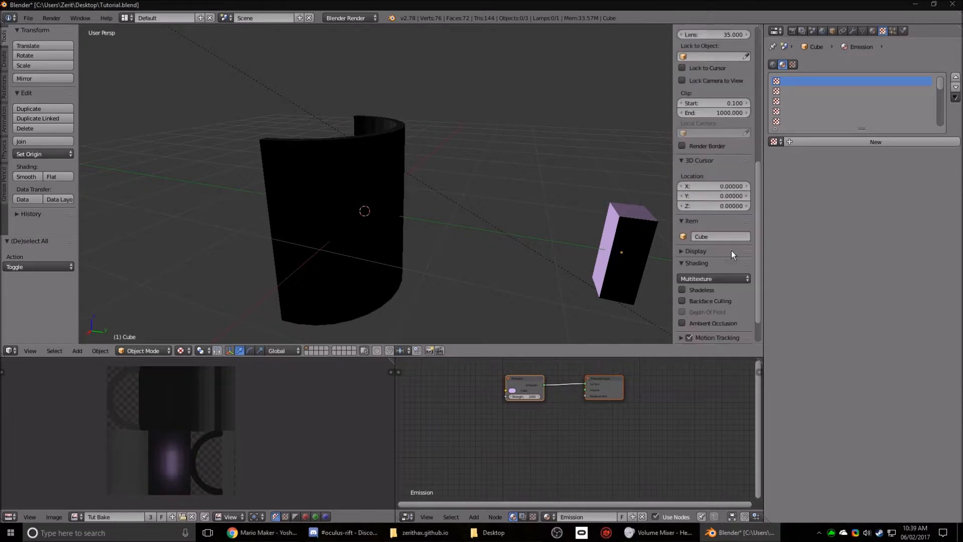
pyautogui.click(709, 271)
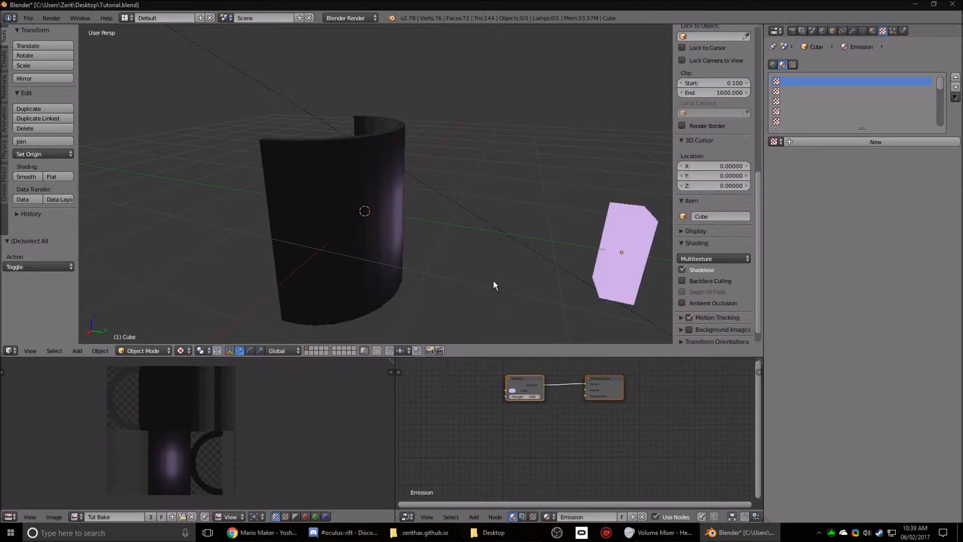
# Step: Reopen the 3D view's sidebar and toggle Shadeless off and on again to compare the shading
pyautogui.scroll(10, 708, 81)
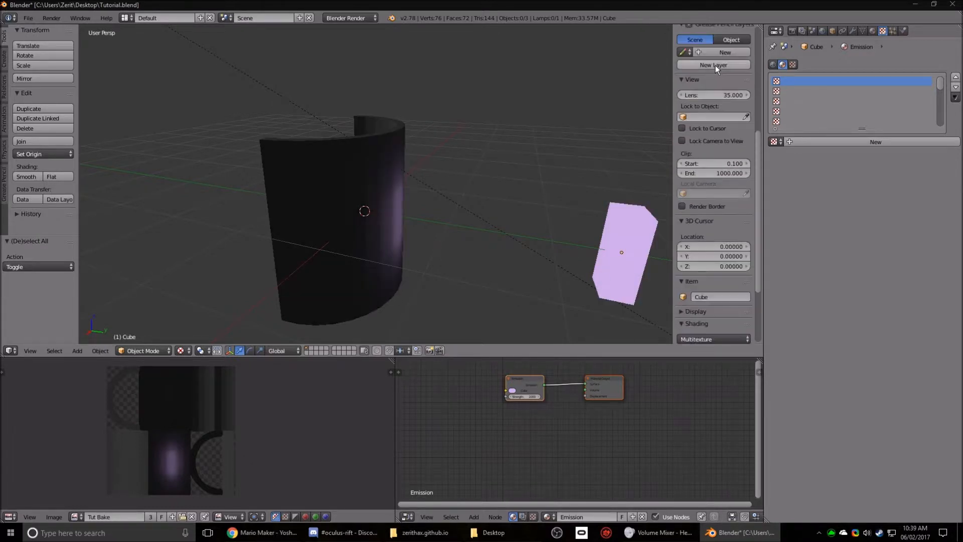
pyautogui.scroll(2, 708, 53)
pyautogui.press('n')
pyautogui.press('n')
pyautogui.scroll(-10, 698, 211)
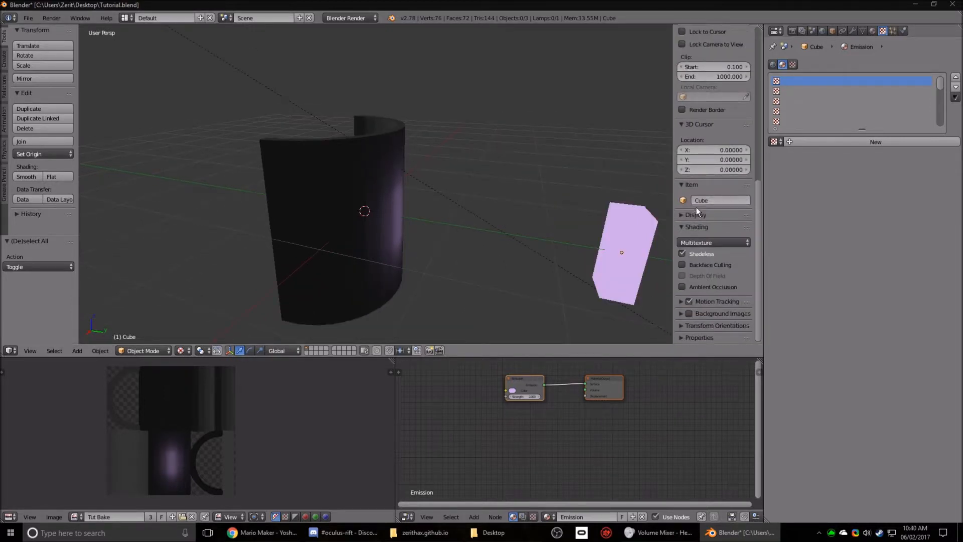
pyautogui.click(698, 254)
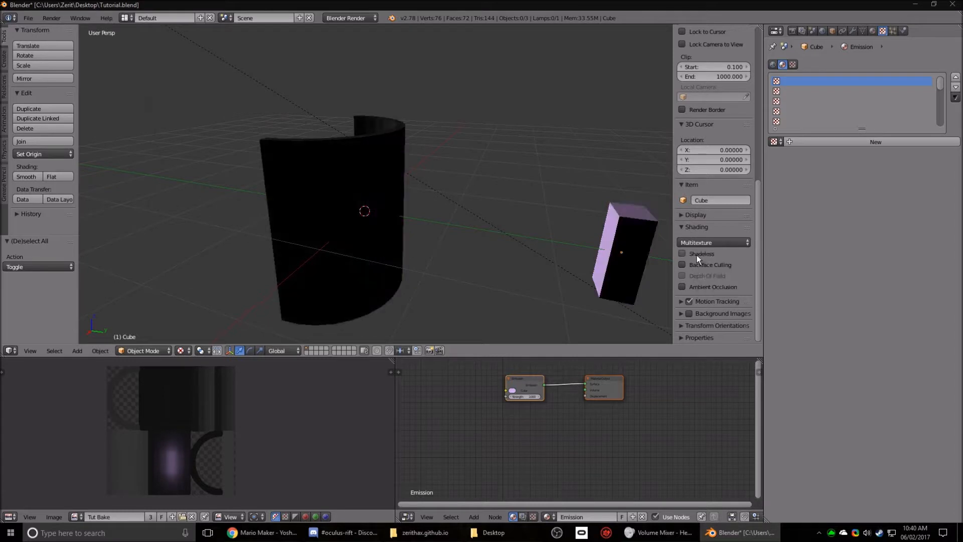
pyautogui.moveTo(502, 240); pyautogui.dragTo(434, 241, button='middle')
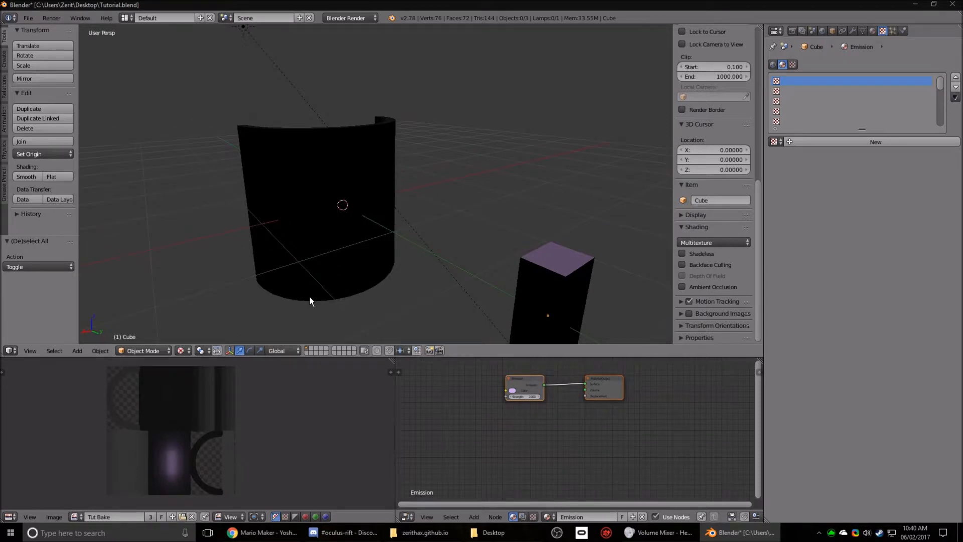
pyautogui.click(697, 256)
# Step: Examine the baked light on the cylinder's outer face from several angles and compare it with the baked image
pyautogui.moveTo(326, 246); pyautogui.dragTo(393, 214, button='middle')
pyautogui.moveTo(467, 294); pyautogui.dragTo(309, 198, button='middle')
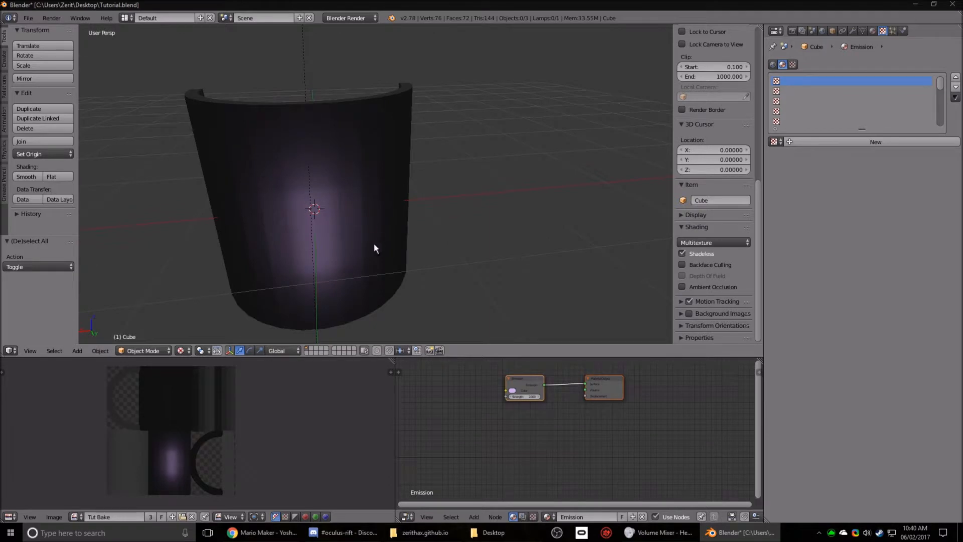
pyautogui.moveTo(351, 273); pyautogui.dragTo(425, 285, button='middle')
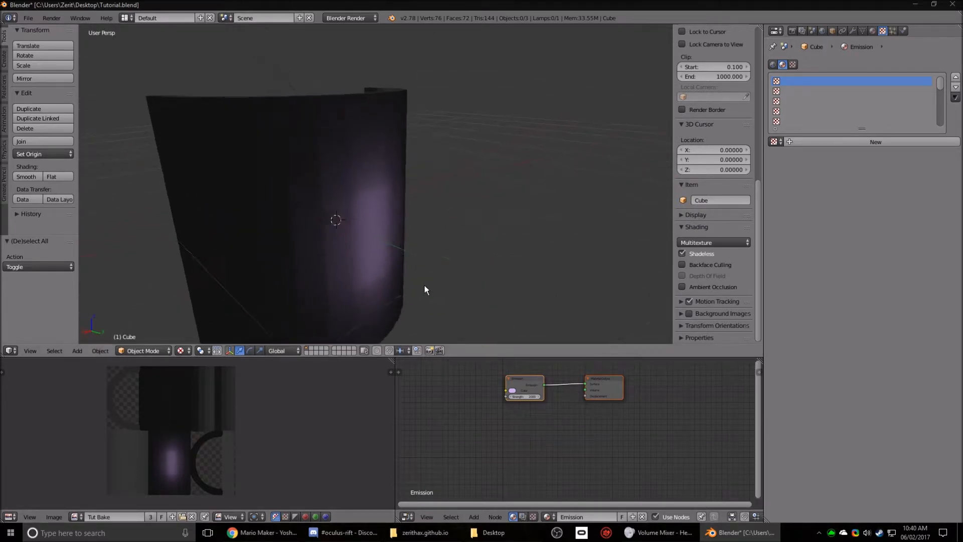
pyautogui.scroll(-4, 428, 285)
pyautogui.scroll(3, 213, 418)
pyautogui.scroll(-5, 165, 458)
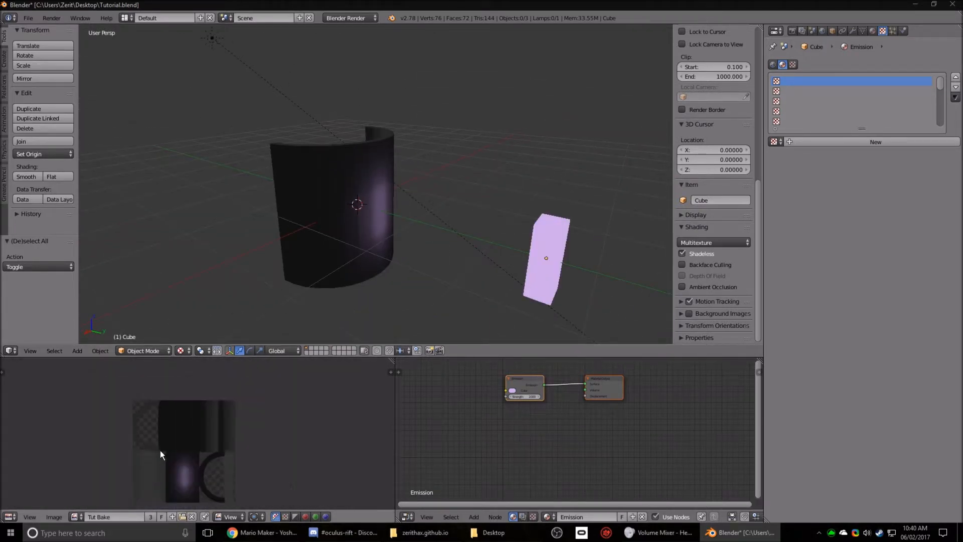
# Step: Select the cylinder and start a glTF export
pyautogui.moveTo(406, 320); pyautogui.dragTo(376, 227, button='middle')
pyautogui.rightClick(386, 232)
pyautogui.click(28, 18)
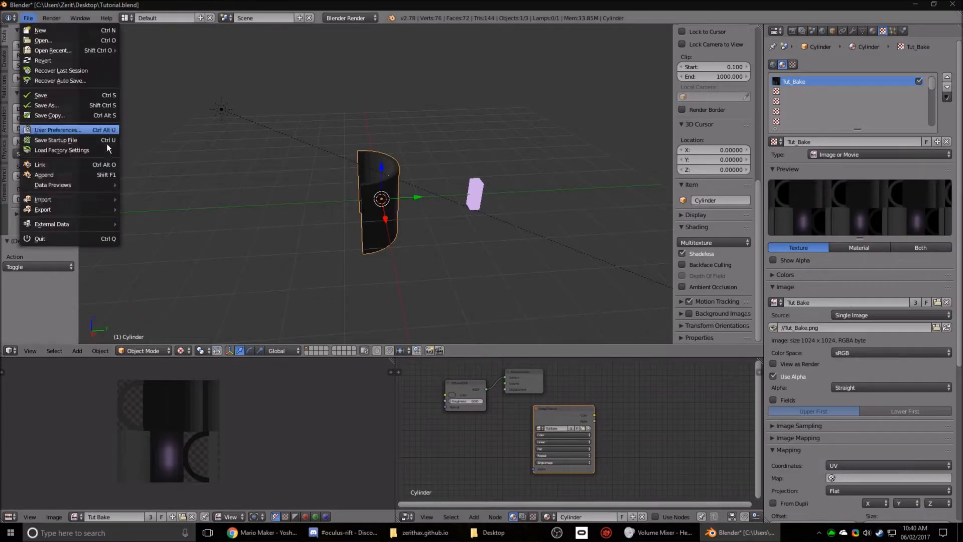
pyautogui.moveTo(50, 209)
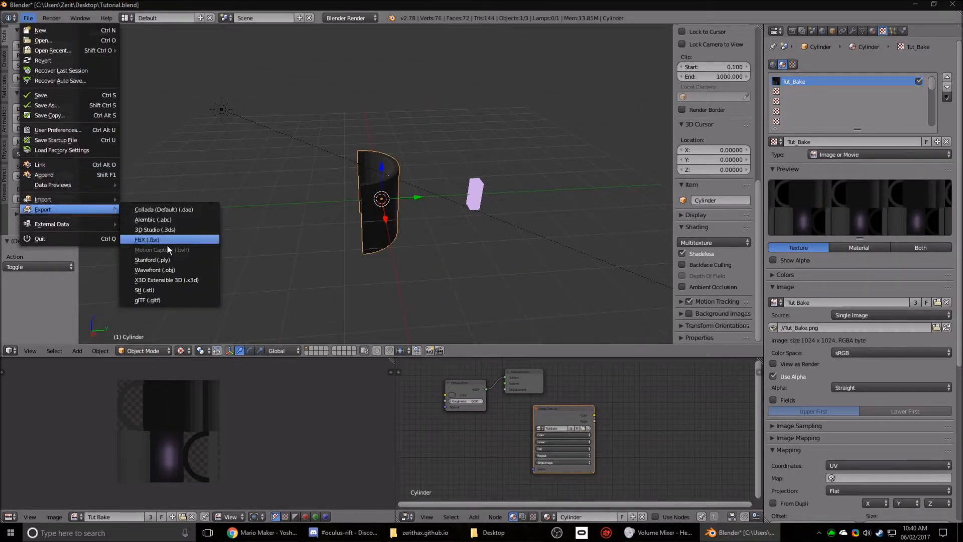
pyautogui.click(166, 300)
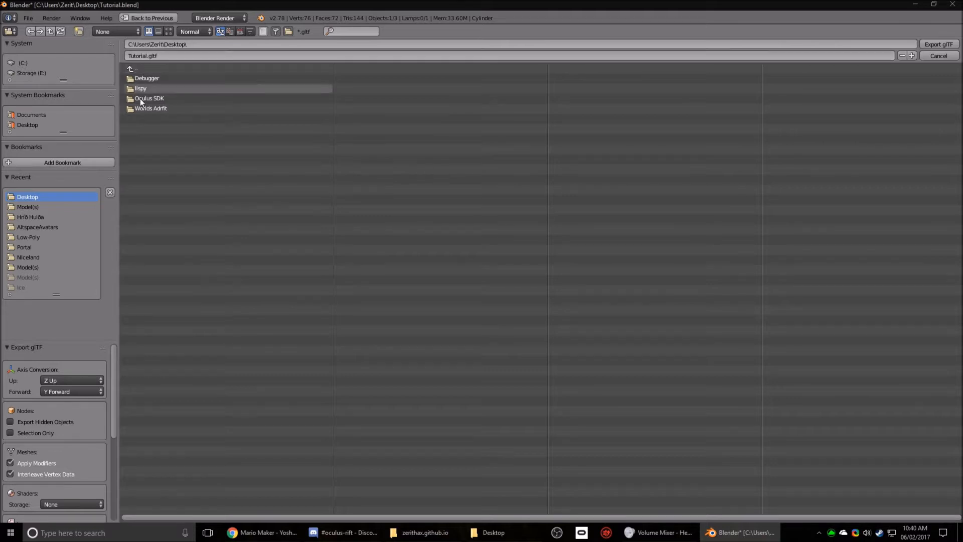
# Step: Set the export to Y Up, -Z Forward and Selection Only, and turn off Interleave Vertex Data
pyautogui.click(62, 383)
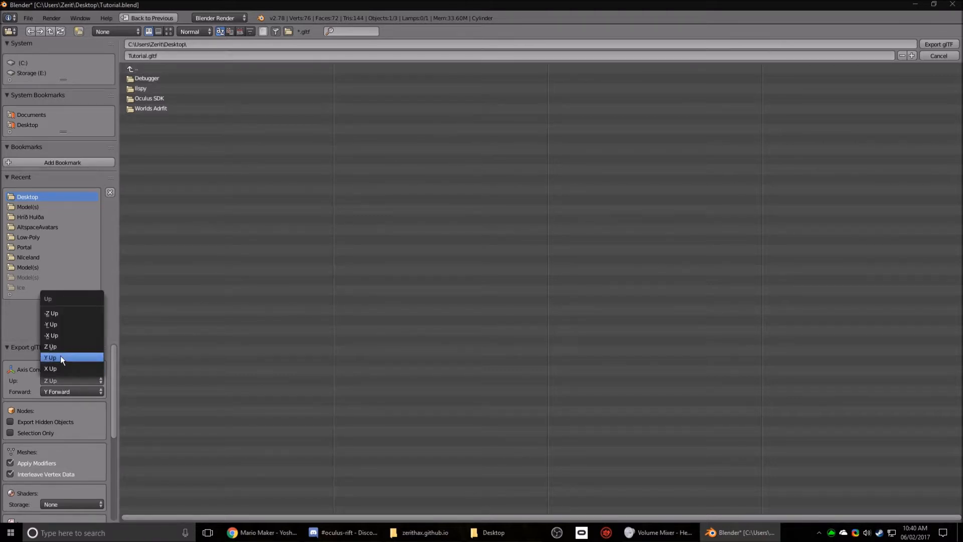
pyautogui.click(60, 358)
pyautogui.click(64, 393)
pyautogui.click(56, 324)
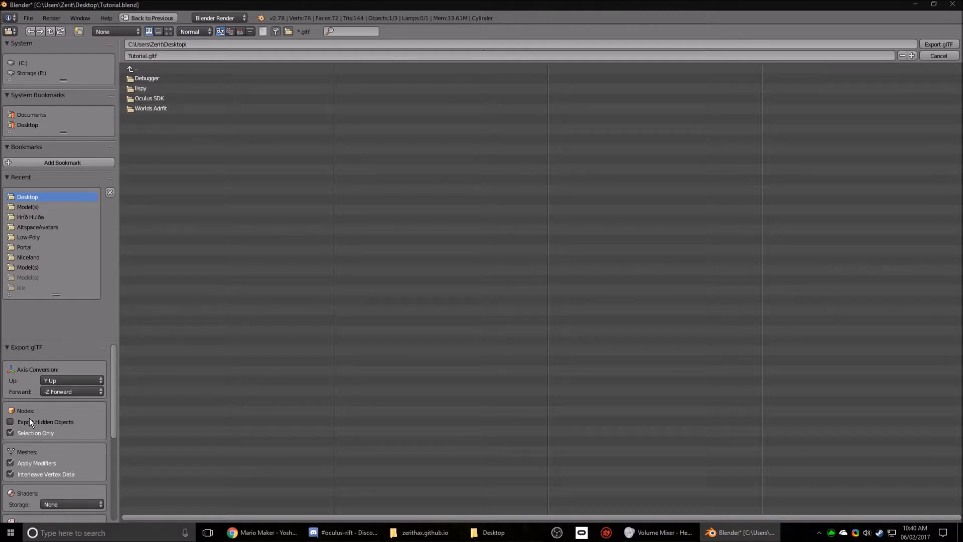
pyautogui.click(56, 475)
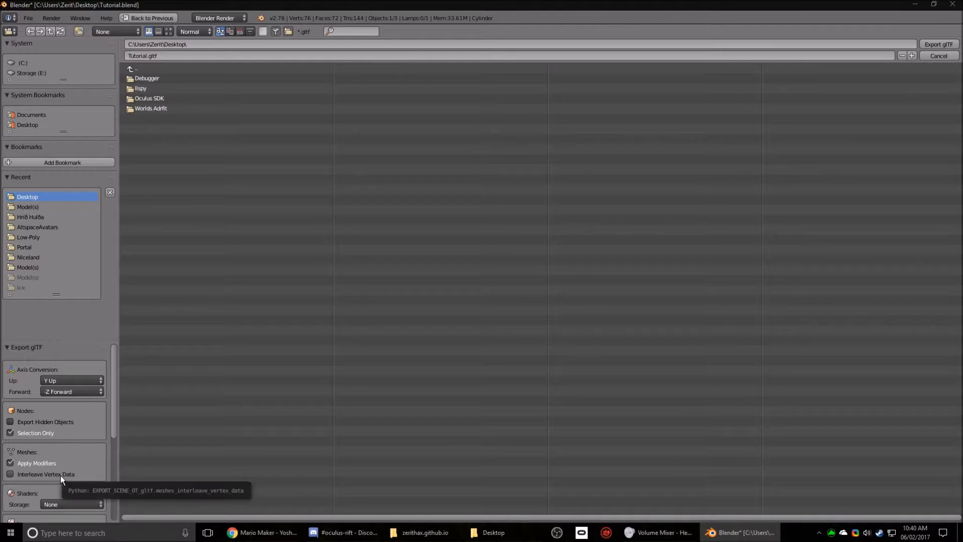
# Step: Turn on Embed Buffer Data in the glTF export settings
pyautogui.scroll(-1, 61, 469)
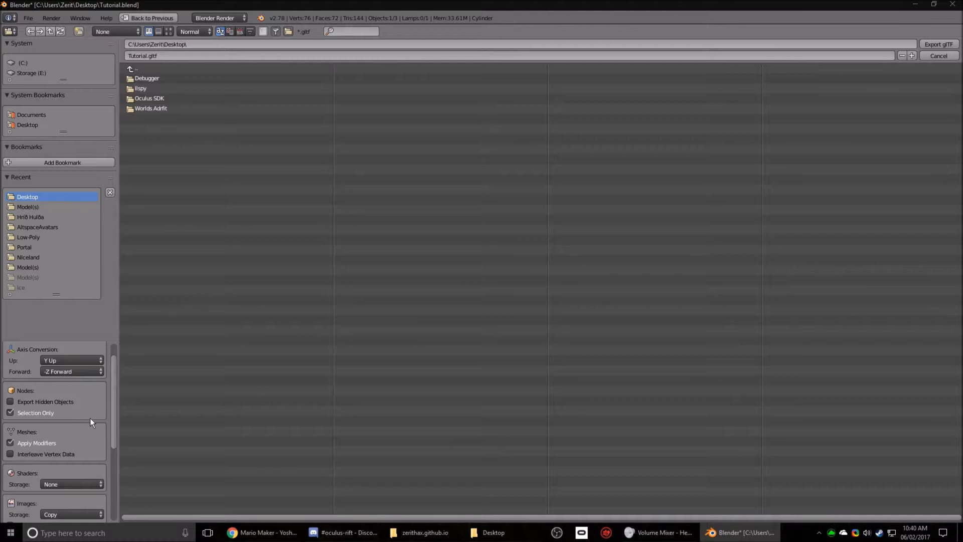
pyautogui.scroll(-1, 89, 417)
pyautogui.scroll(-4, 89, 423)
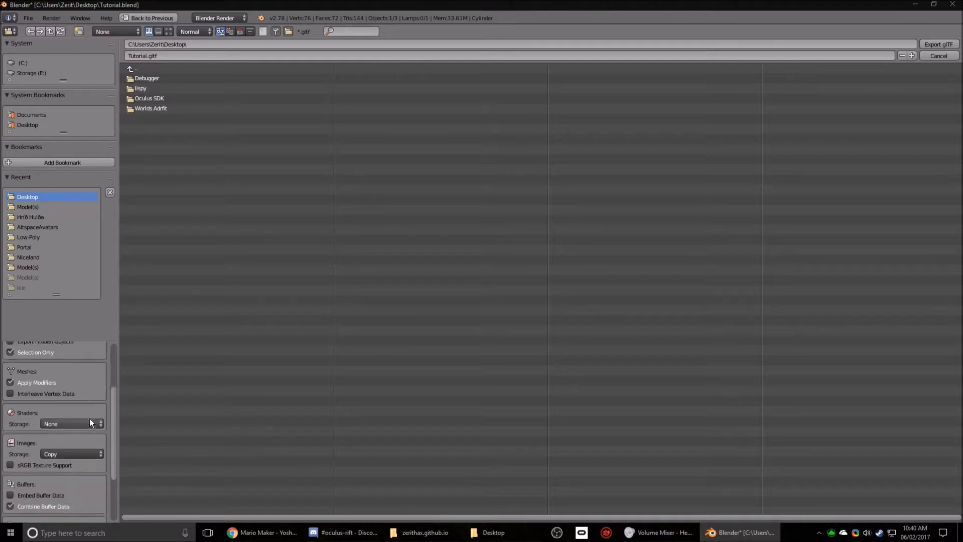
pyautogui.click(25, 455)
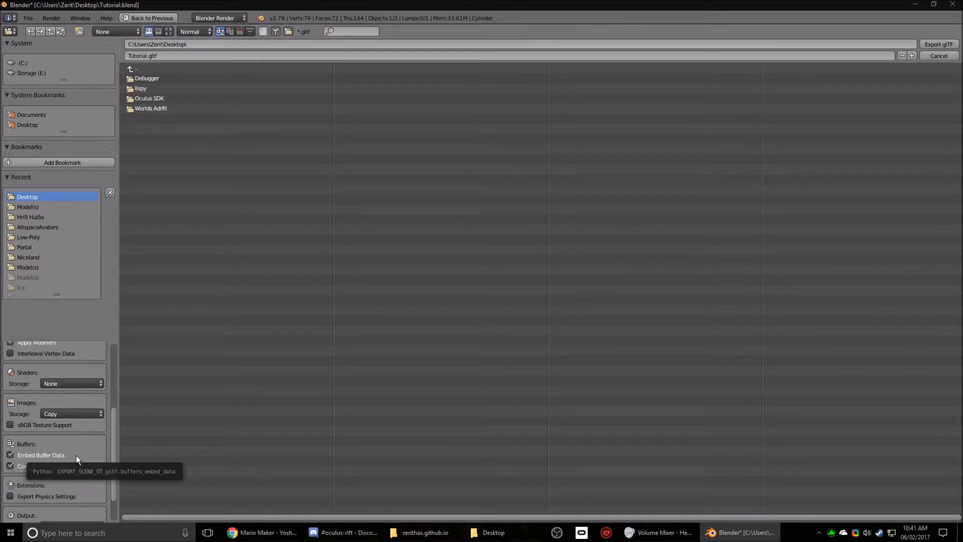
pyautogui.moveTo(114, 444); pyautogui.dragTo(111, 445)
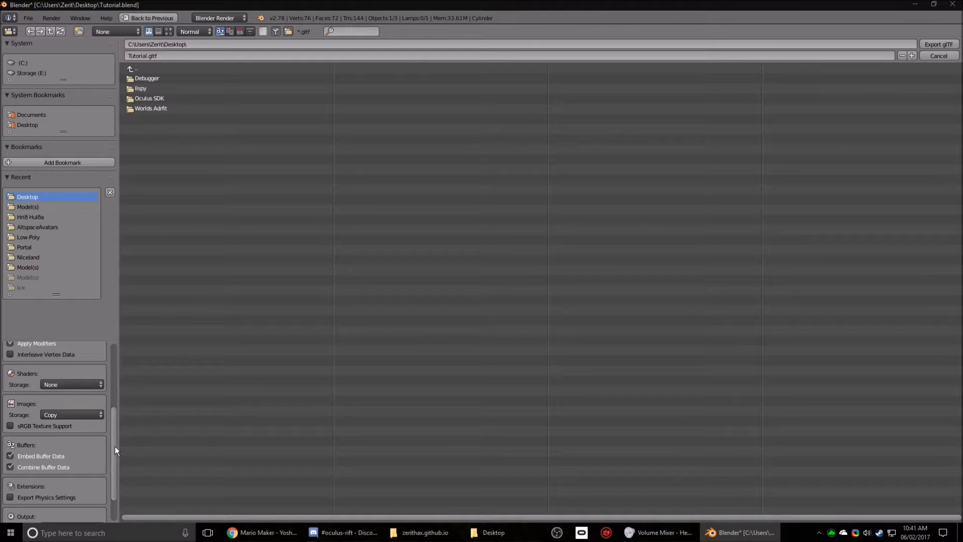
pyautogui.moveTo(115, 446); pyautogui.dragTo(115, 447)
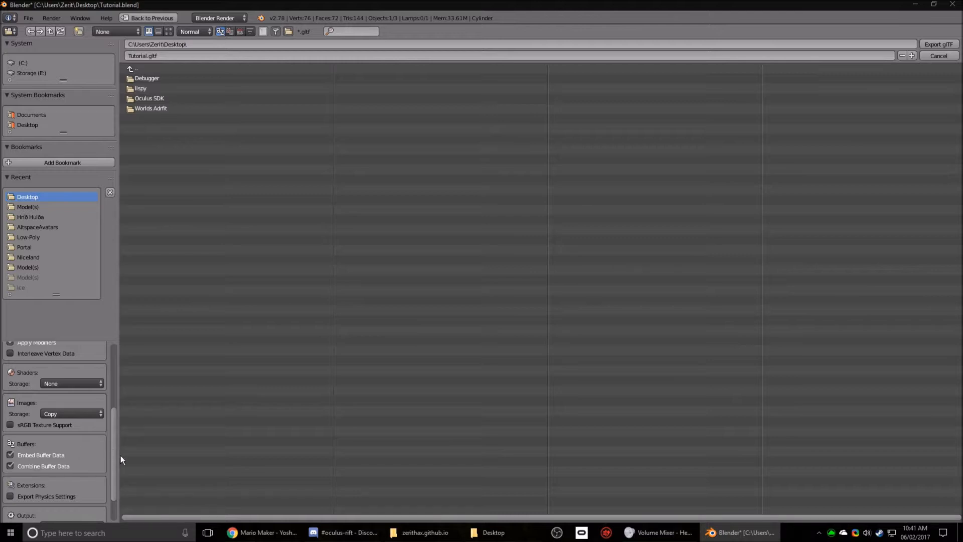
pyautogui.moveTo(116, 453); pyautogui.dragTo(114, 464)
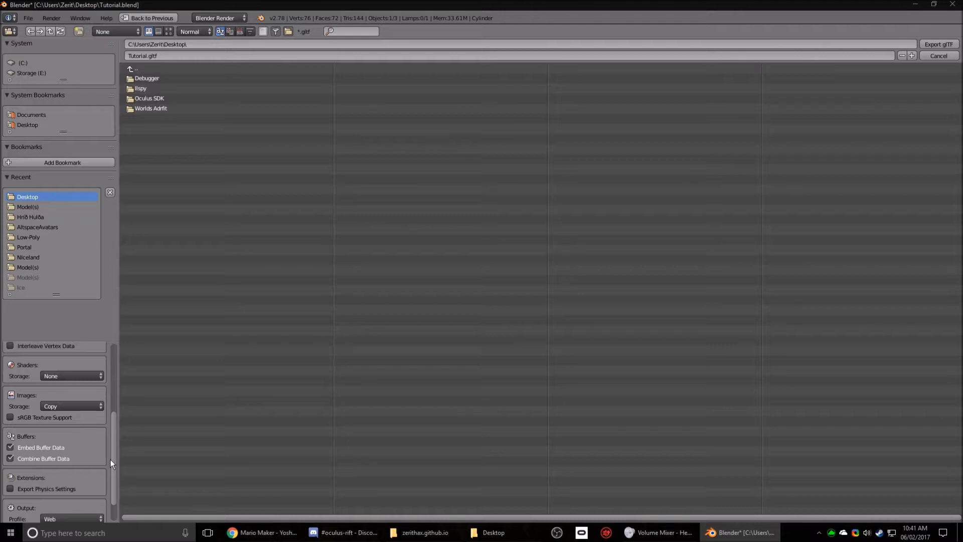
# Step: Review the remaining glTF export options and export the cylinder to the Desktop as Tutorial.gltf
pyautogui.scroll(-2, 111, 459)
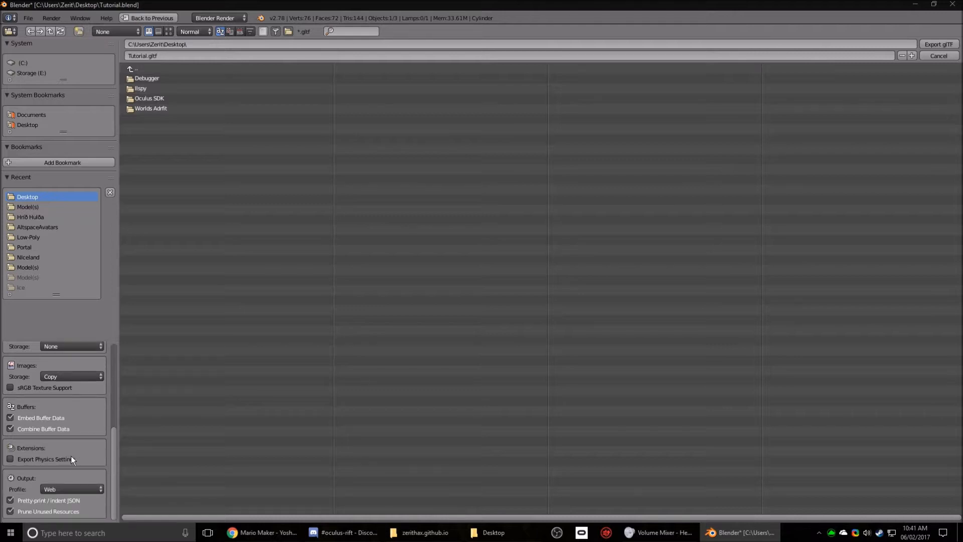
pyautogui.scroll(3, 76, 455)
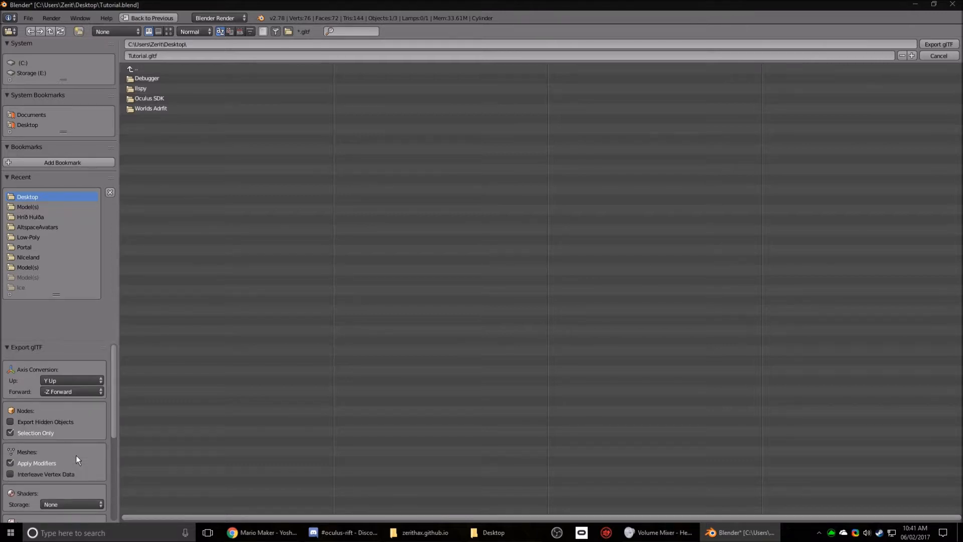
pyautogui.scroll(-3, 77, 456)
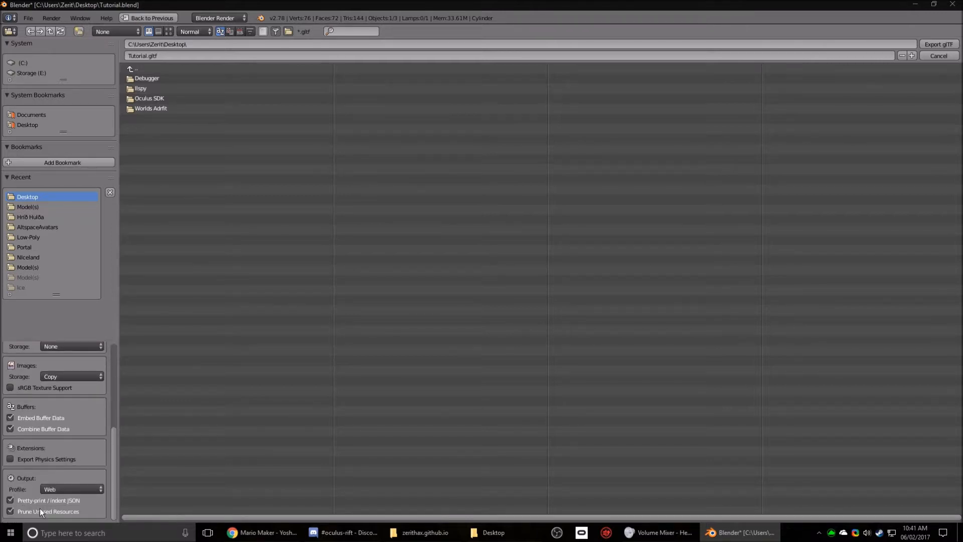
pyautogui.scroll(4, 112, 475)
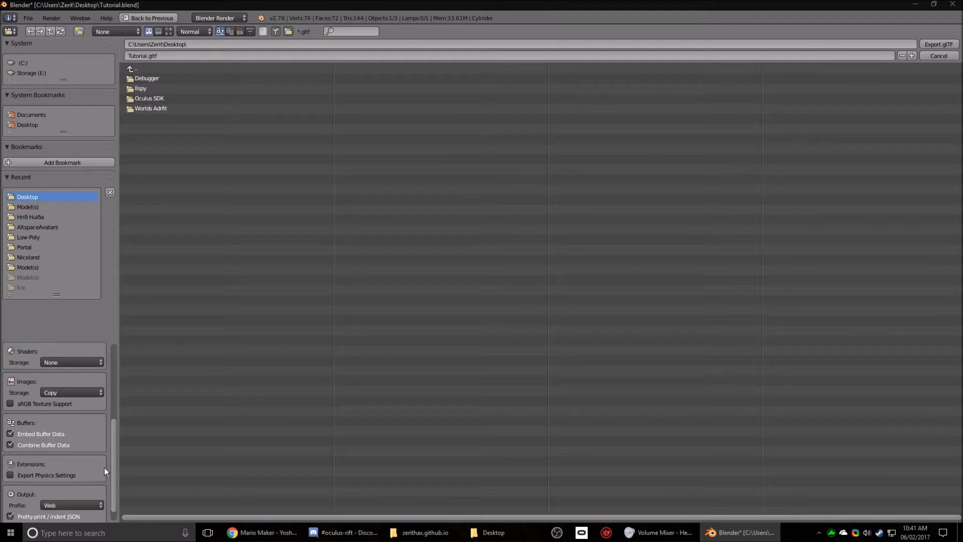
pyautogui.scroll(5, 92, 432)
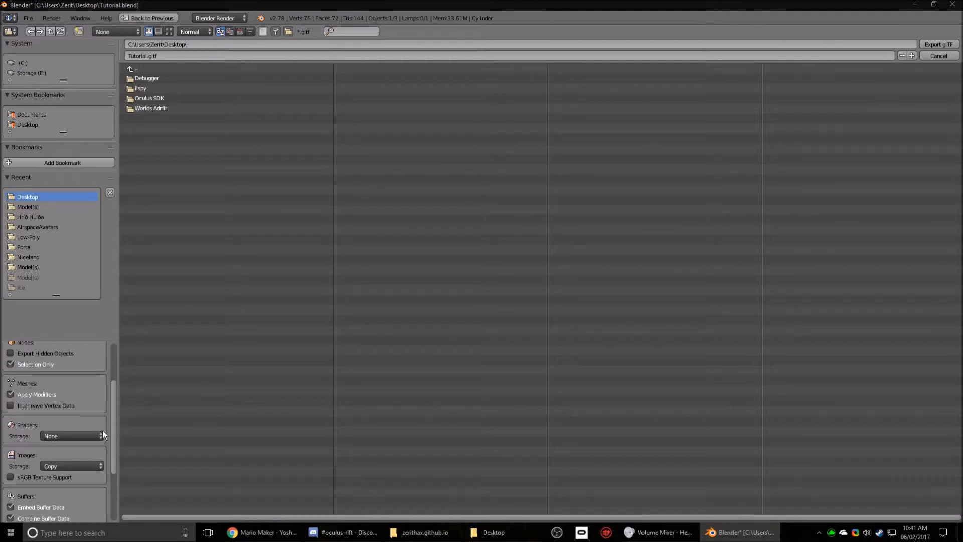
pyautogui.scroll(3, 110, 412)
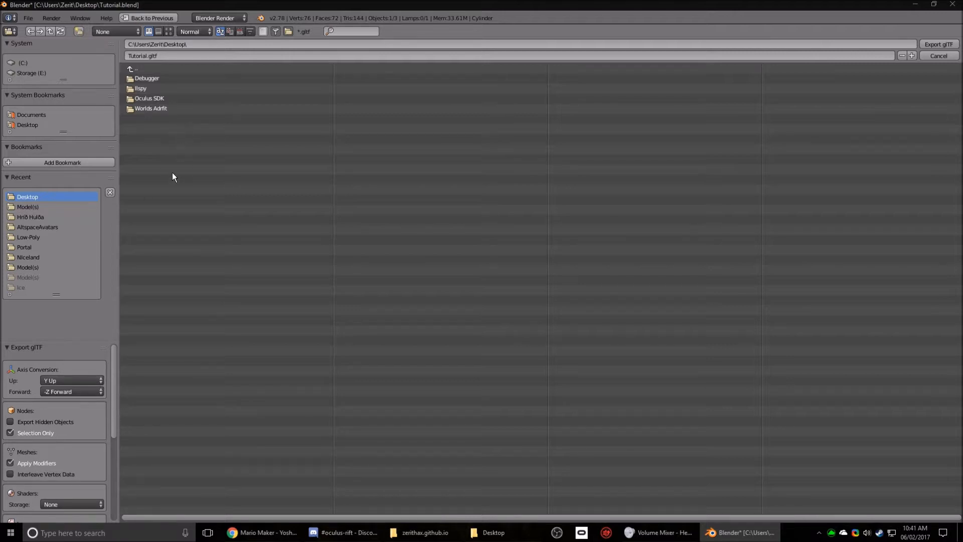
pyautogui.click(946, 44)
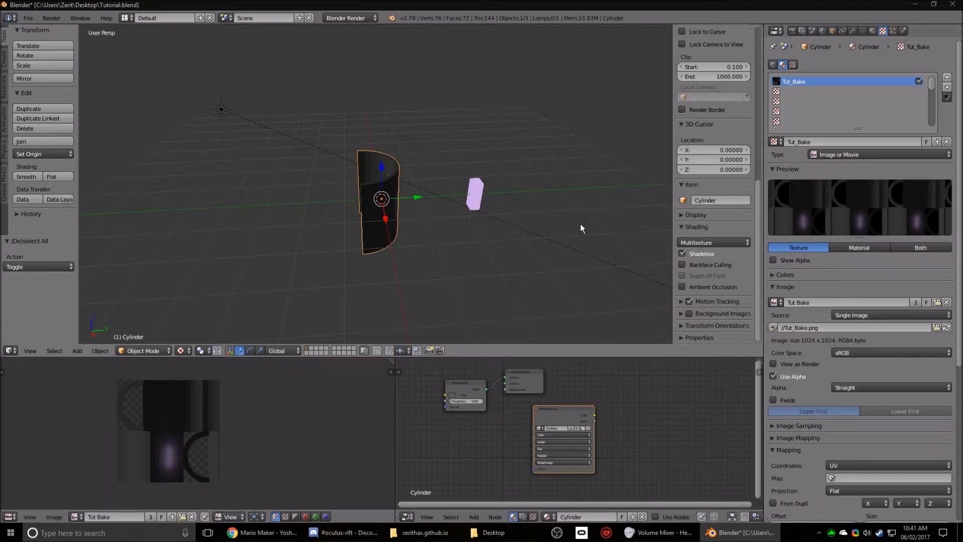
# Step: Save the Tutorial.blend file and view the cylinder from another angle
pyautogui.click(28, 17)
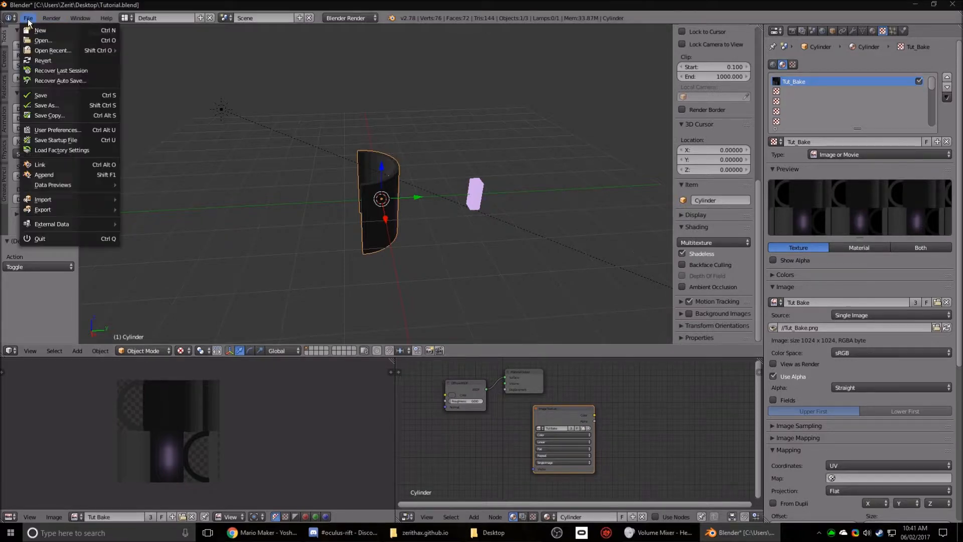
pyautogui.click(41, 95)
pyautogui.moveTo(410, 231); pyautogui.dragTo(472, 265, button='middle')
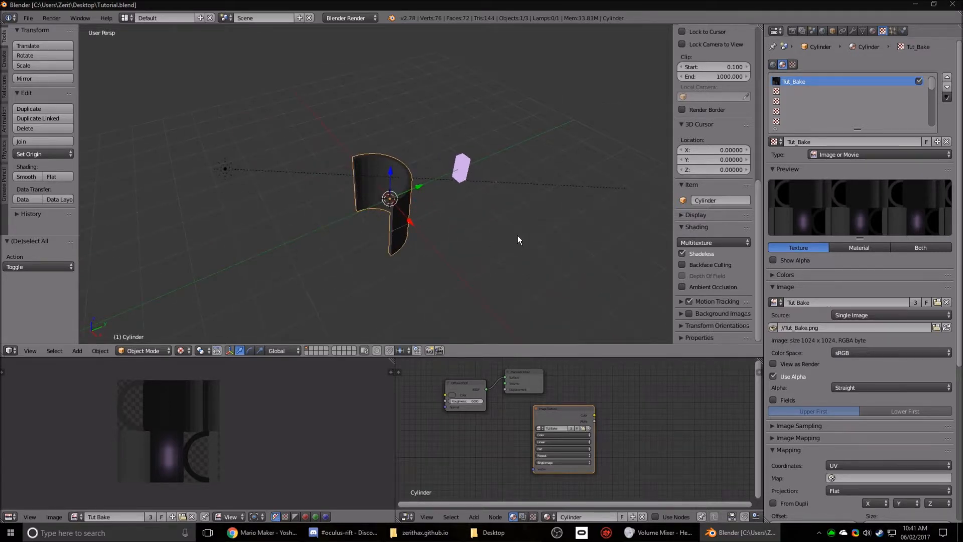
pyautogui.moveTo(562, 242); pyautogui.dragTo(490, 237, button='middle')
pyautogui.scroll(3, 371, 171)
# Step: Switch to the GitHub site folder in File Explorer and create a new folder named Tutorial
pyautogui.hotkey('alt', 'Tab')
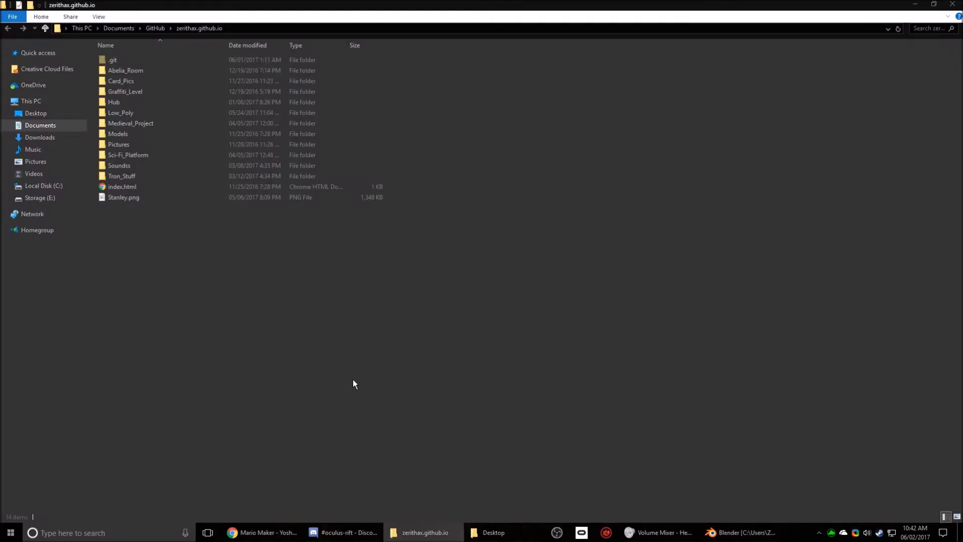
pyautogui.moveTo(146, 301); pyautogui.dragTo(129, 31)
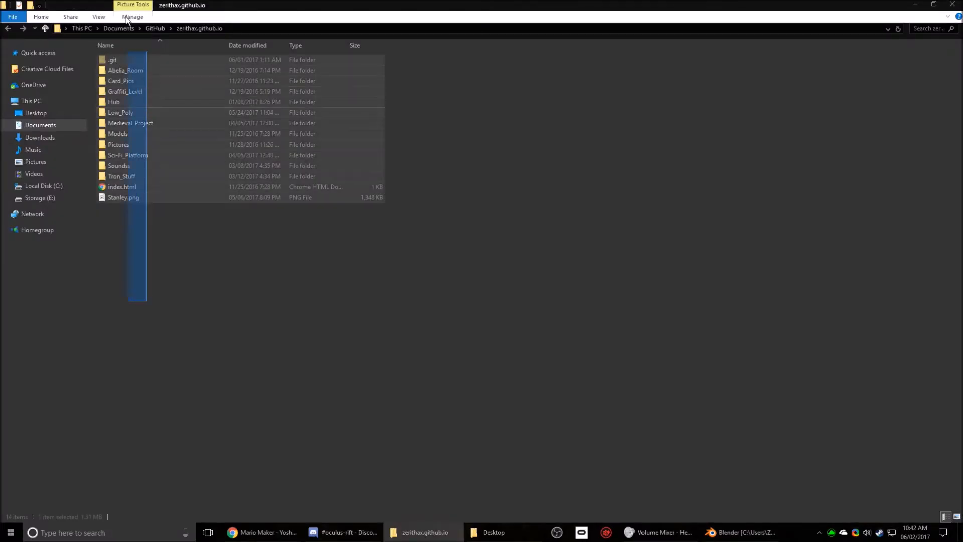
pyautogui.click(170, 268)
pyautogui.moveTo(393, 278); pyautogui.dragTo(4, 85)
pyautogui.click(348, 305)
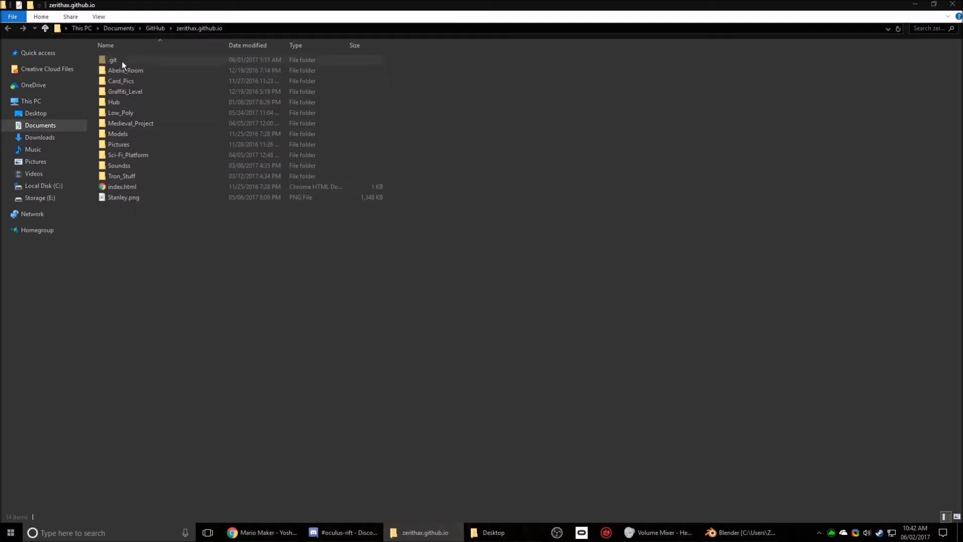
pyautogui.rightClick(179, 302)
pyautogui.moveTo(236, 444)
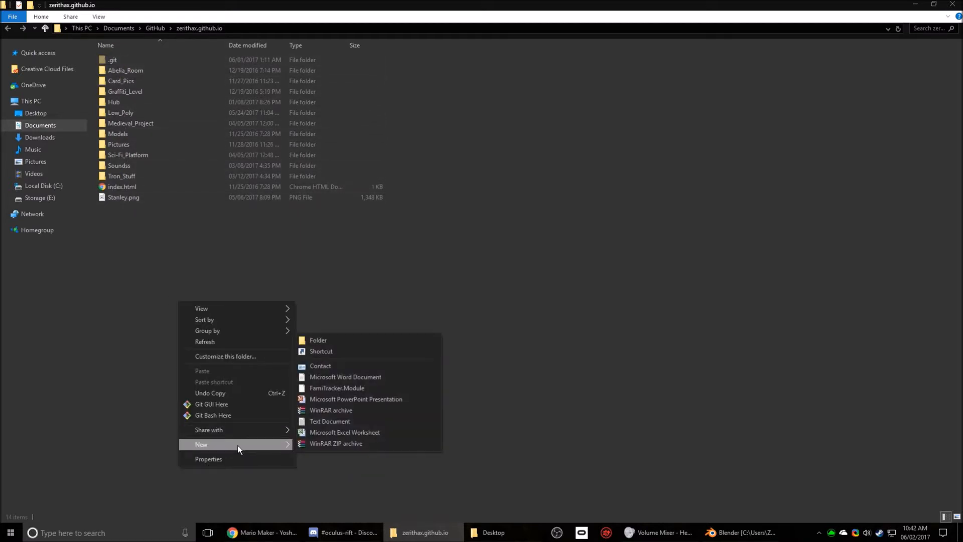
pyautogui.click(319, 340)
pyautogui.write('Tutorial')
pyautogui.press('Return')
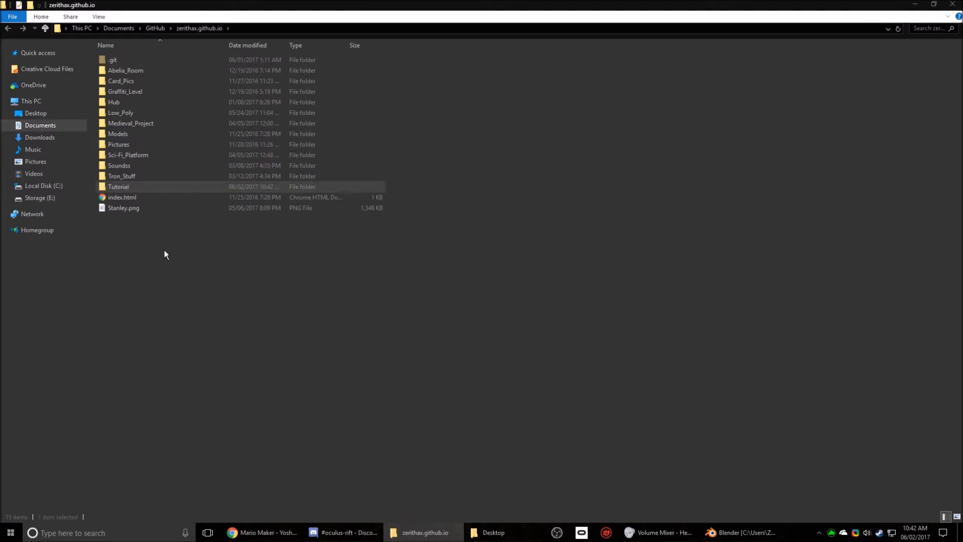
# Step: Open the Tutorial folder and create a subfolder named Meshes in it
pyautogui.doubleClick(119, 189)
pyautogui.rightClick(135, 156)
pyautogui.moveTo(164, 299)
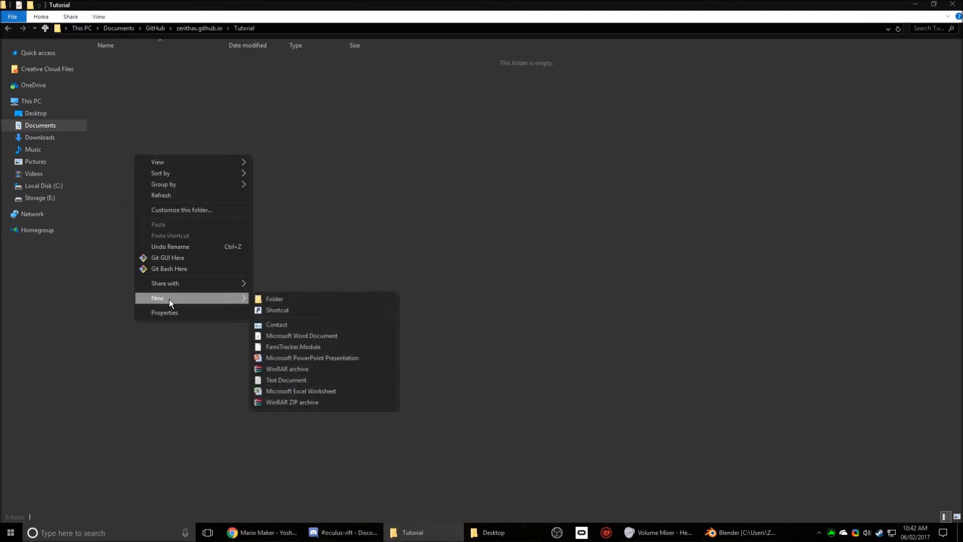
pyautogui.click(281, 299)
pyautogui.write('Meshes')
pyautogui.click(305, 299)
pyautogui.rightClick(298, 295)
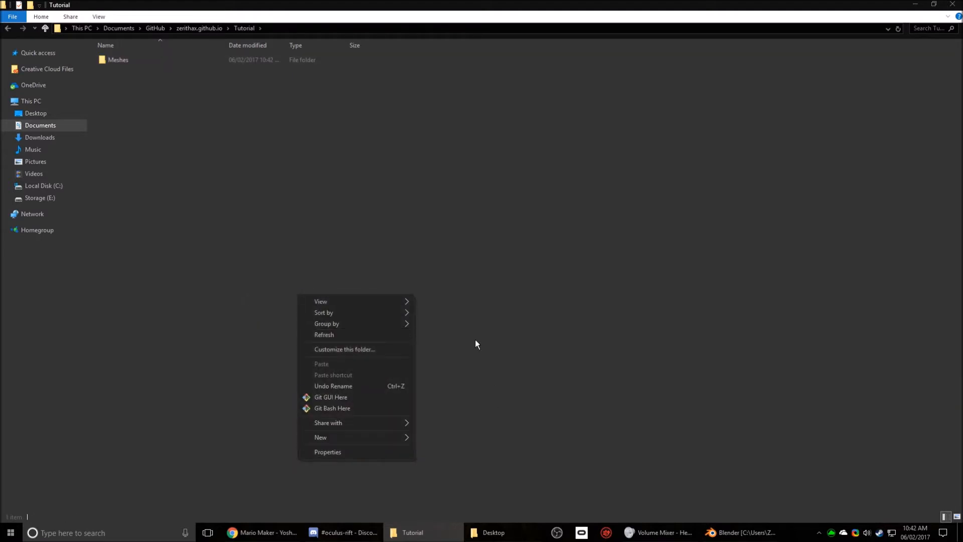
pyautogui.click(160, 205)
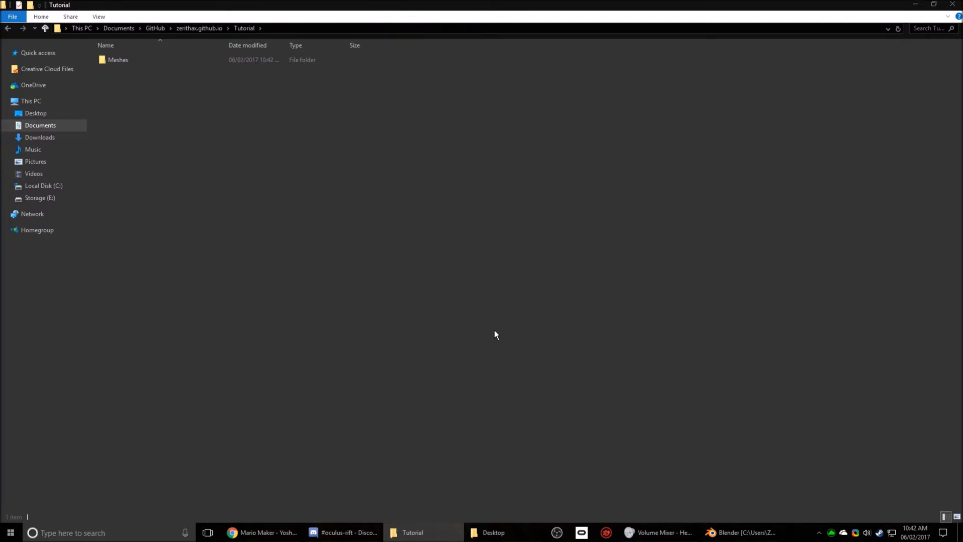
# Step: Open the Meshes folder and move Tut_Bake.png and Tutorial.gltf into it from the desktop
pyautogui.doubleClick(116, 60)
pyautogui.moveTo(321, 5); pyautogui.dragTo(597, 176)
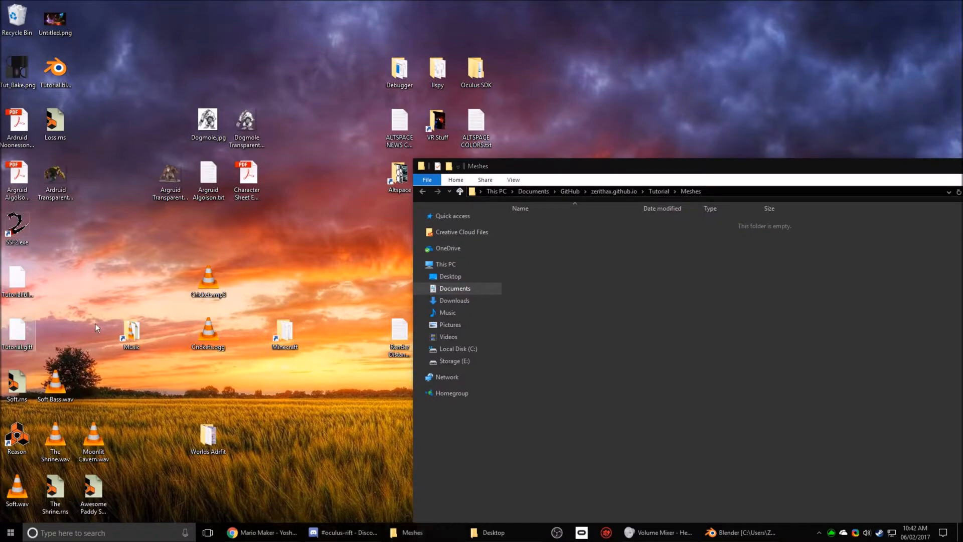
pyautogui.click(25, 281)
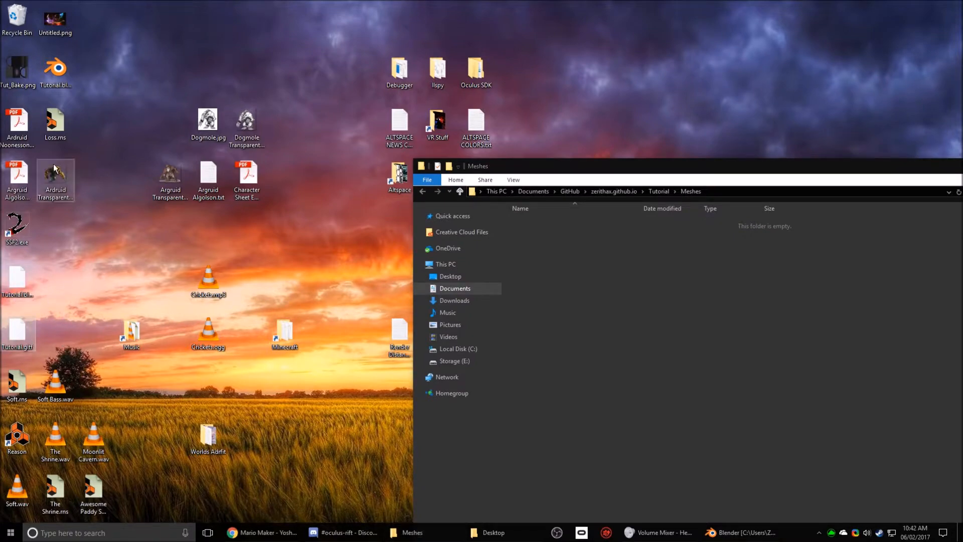
pyautogui.keyDown('ctrl'); pyautogui.click(12, 80); pyautogui.keyUp('ctrl')
pyautogui.moveTo(12, 80); pyautogui.dragTo(559, 293)
pyautogui.doubleClick(569, 166)
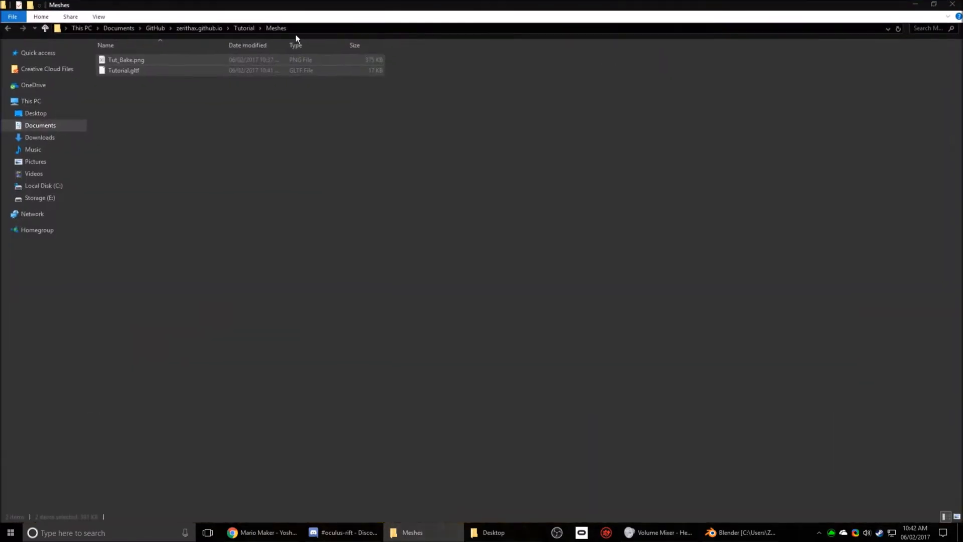
# Step: Display the Meshes folder's files as large icons and clear the file selection
pyautogui.click(71, 17)
pyautogui.click(99, 17)
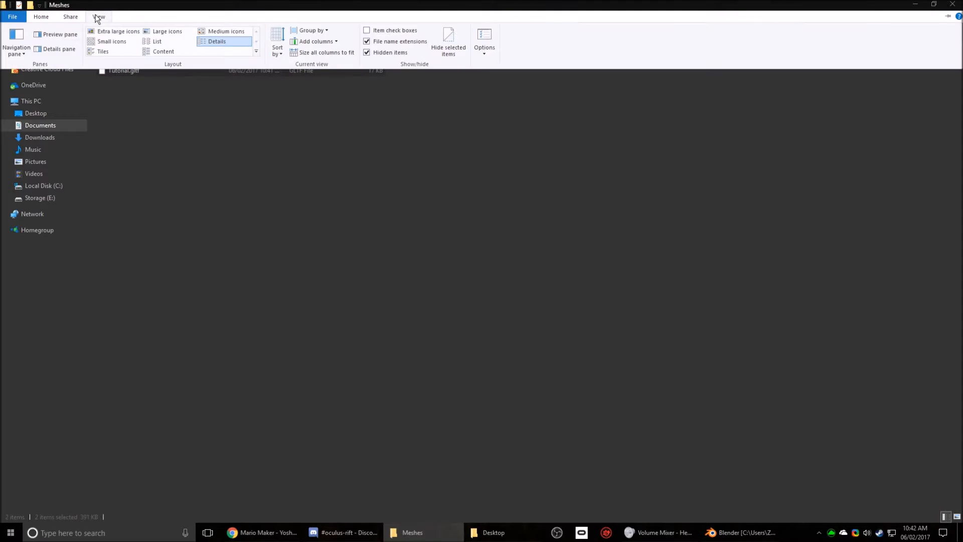
pyautogui.click(151, 32)
pyautogui.moveTo(161, 177); pyautogui.dragTo(119, 109)
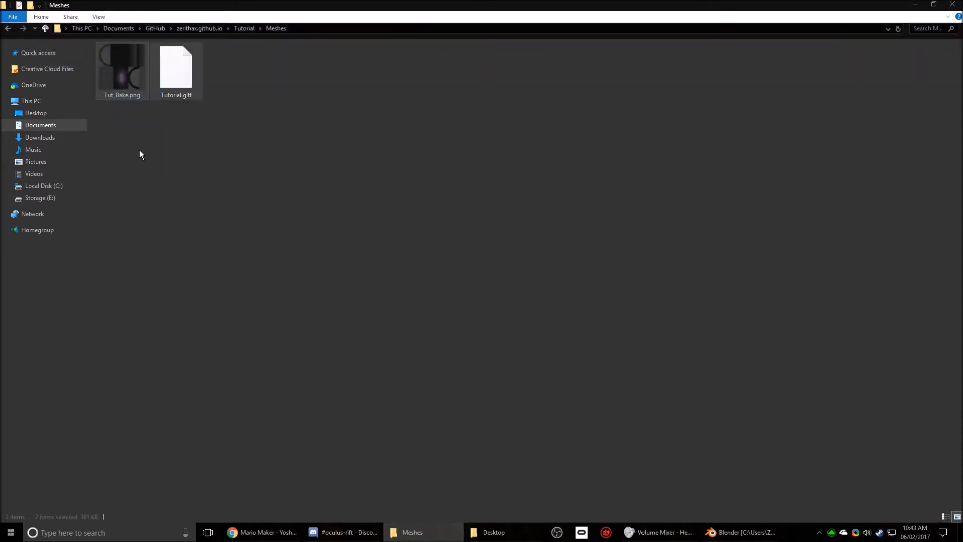
pyautogui.moveTo(148, 208); pyautogui.dragTo(195, 249)
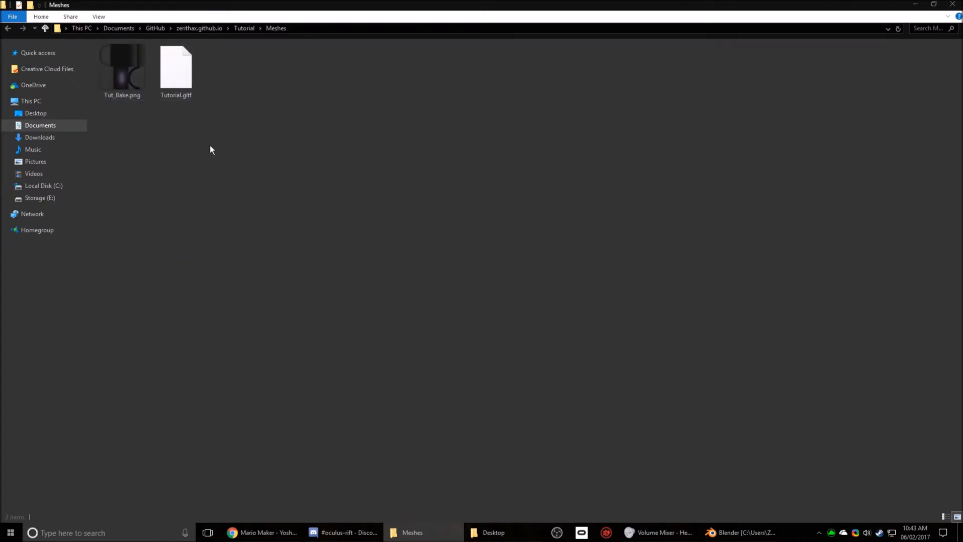
pyautogui.moveTo(194, 197); pyautogui.dragTo(319, 423)
# Step: Open Tutorial.gltf from the Meshes folder in Notepad++
pyautogui.rightClick(168, 86)
pyautogui.click(236, 94)
pyautogui.click(426, 258)
pyautogui.click(471, 281)
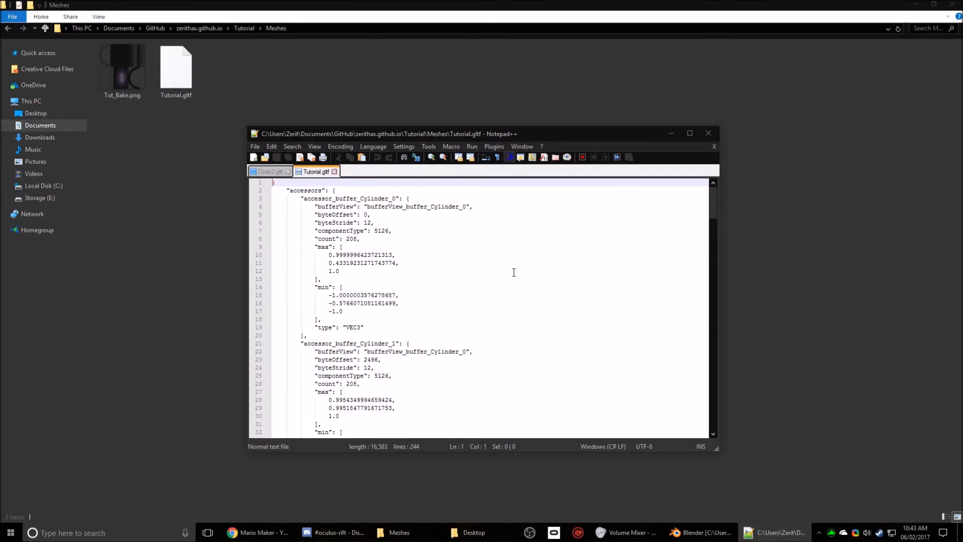
# Step: Search Tutorial.gltf for "tut_bake" and place the cursor in the image's uri line
pyautogui.hotkey('ctrl', 'f')
pyautogui.write('tut_bake')
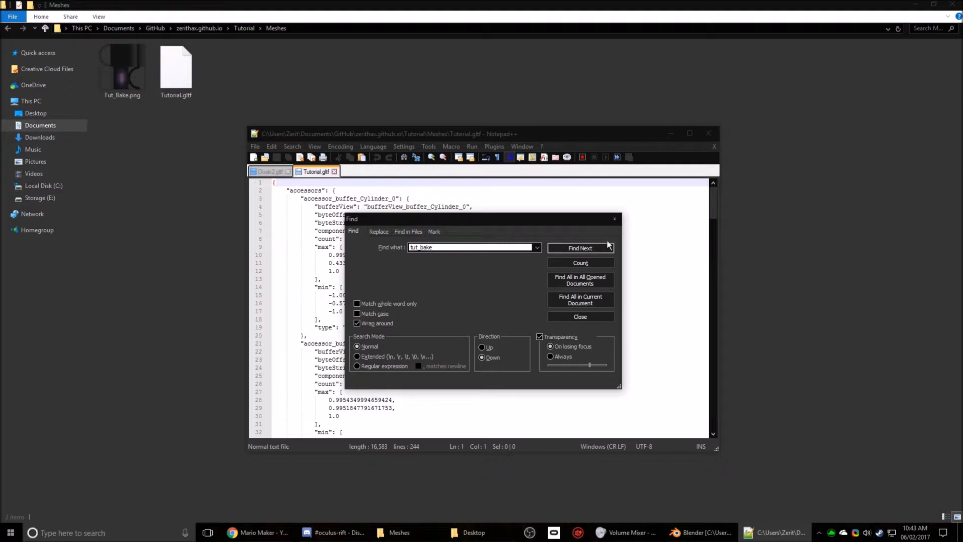
pyautogui.click(580, 248)
pyautogui.moveTo(507, 221); pyautogui.dragTo(717, 224)
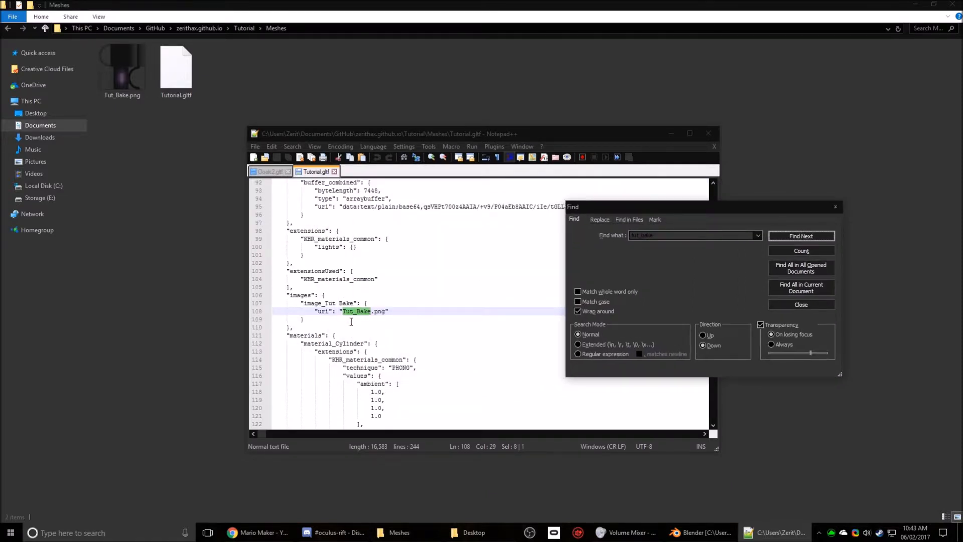
pyautogui.click(329, 311)
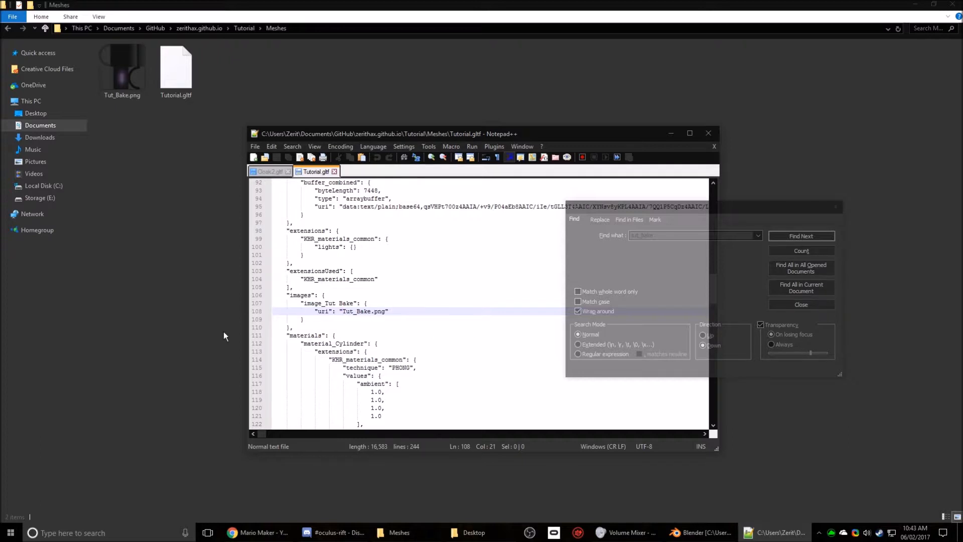
# Step: Step through the further occurrences of "tut_bake" in the glTF file, wrapping back to the image uri
pyautogui.click(808, 231)
pyautogui.click(802, 235)
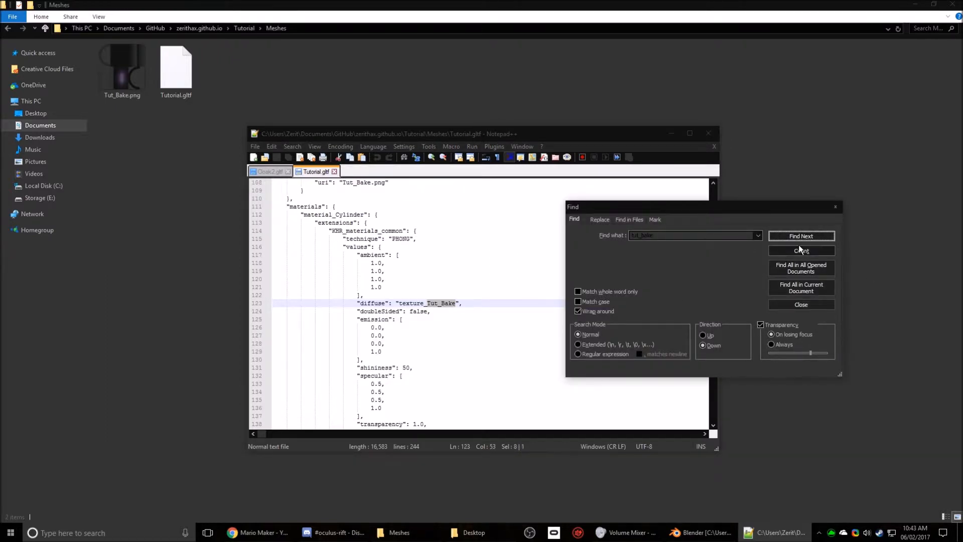
pyautogui.click(800, 236)
pyautogui.click(799, 237)
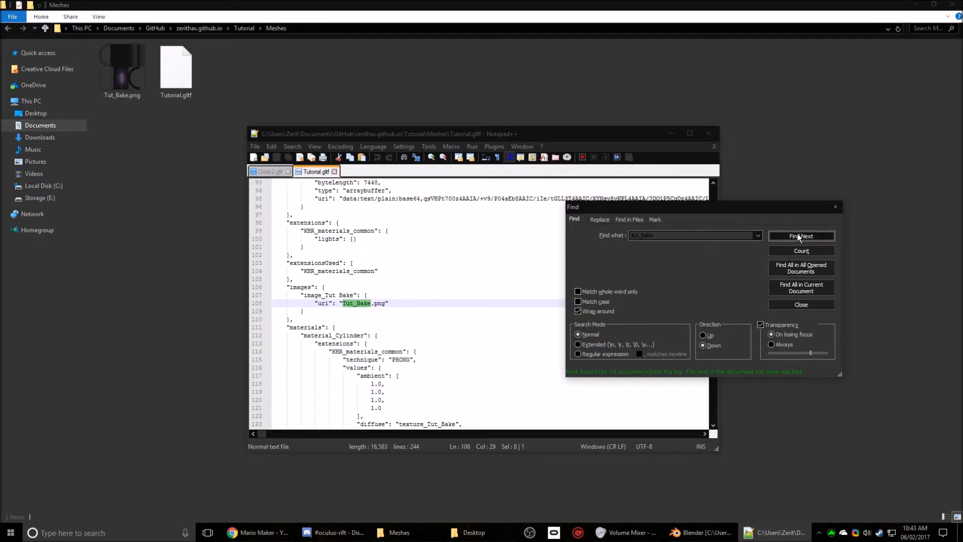
# Step: Close the search and exit Notepad++, leaving the Meshes folder open
pyautogui.click(834, 206)
pyautogui.click(533, 311)
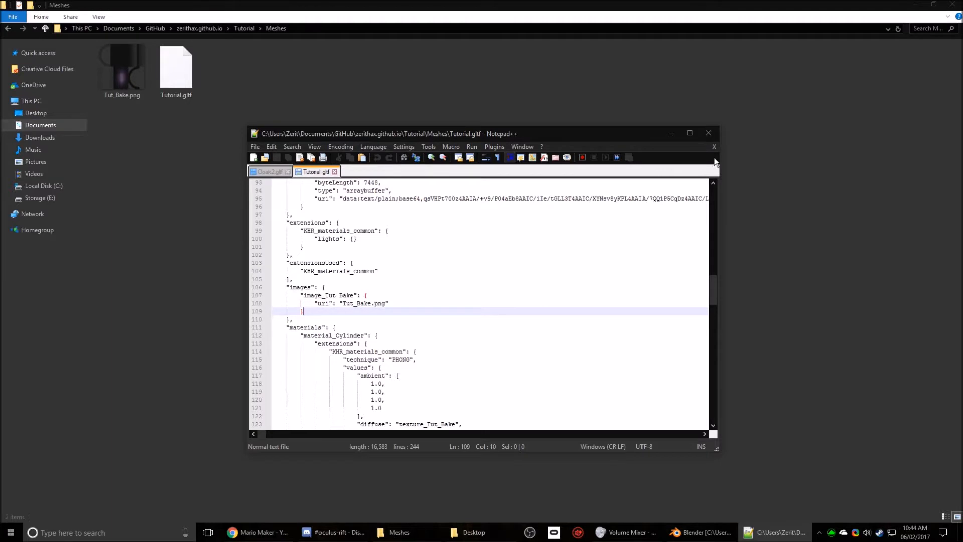
pyautogui.click(707, 133)
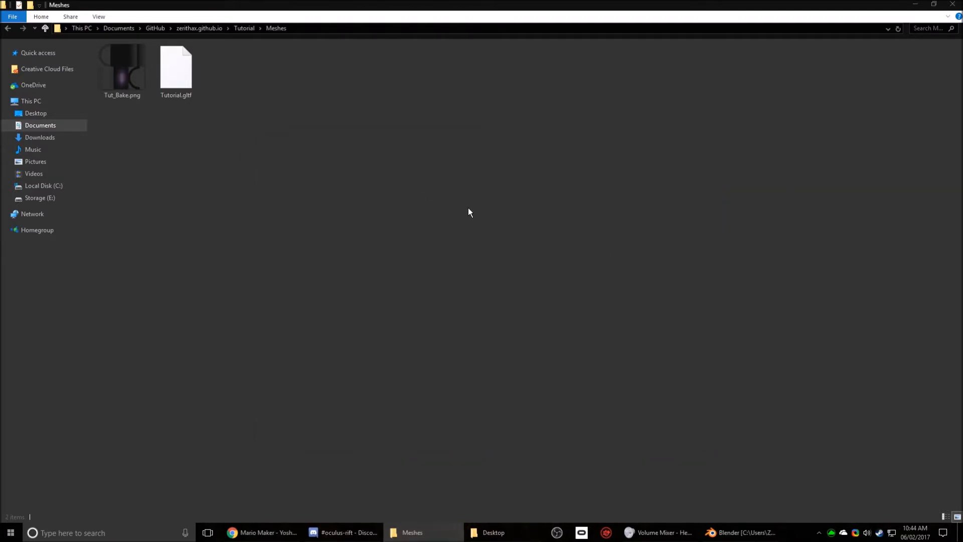
# Step: Find and launch the GitHub desktop app
pyautogui.click(75, 533)
pyautogui.write('gith')
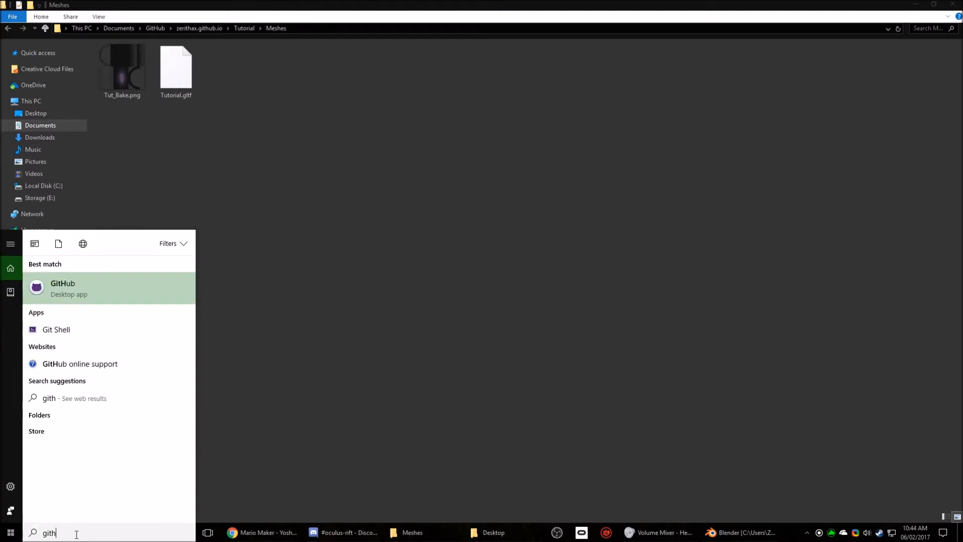
pyautogui.click(97, 295)
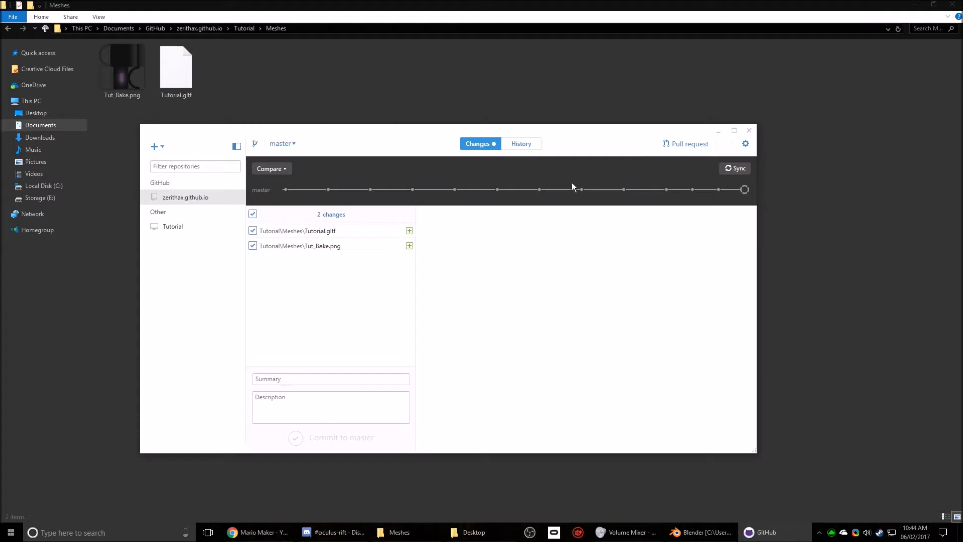
# Step: Enter "+ 'Tutorial' Mesh" as the summary of the commit for Tutorial.gltf and Tut_Bake.png
pyautogui.click(357, 382)
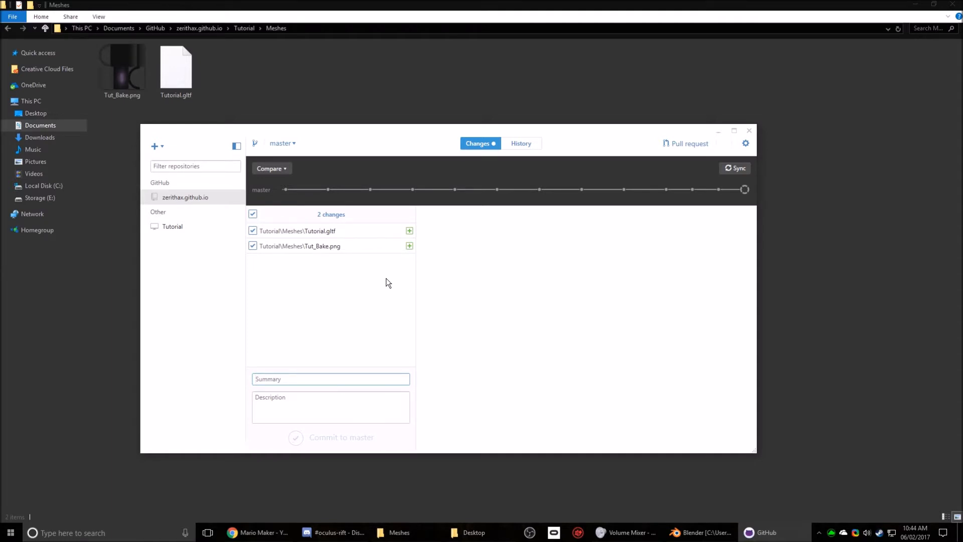
pyautogui.write('Tut')
pyautogui.press('BackSpace')
pyautogui.press('BackSpace')
pyautogui.press('BackSpace')
pyautogui.write("+ 'Tutorial' Mesh")
pyautogui.press('Tab')
# Step: Describe the commit as "Made a simple solidfied cylinder mesh to be used for the Youtube Baking Tutorial."
pyautogui.write("Made a simple solidfied cylinder mesh to be used for thee Youtube 'B")
pyautogui.press('BackSpace')
pyautogui.press('BackSpace')
pyautogui.write('Baking Tutorial.')
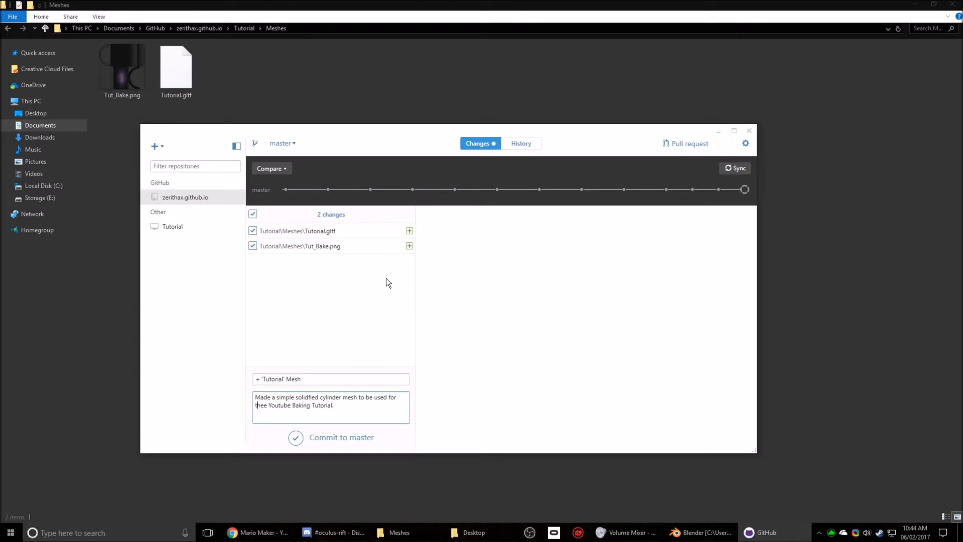
pyautogui.press('BackSpace')
# Step: Commit the two mesh files to master and sync the repository
pyautogui.click(402, 444)
pyautogui.click(730, 169)
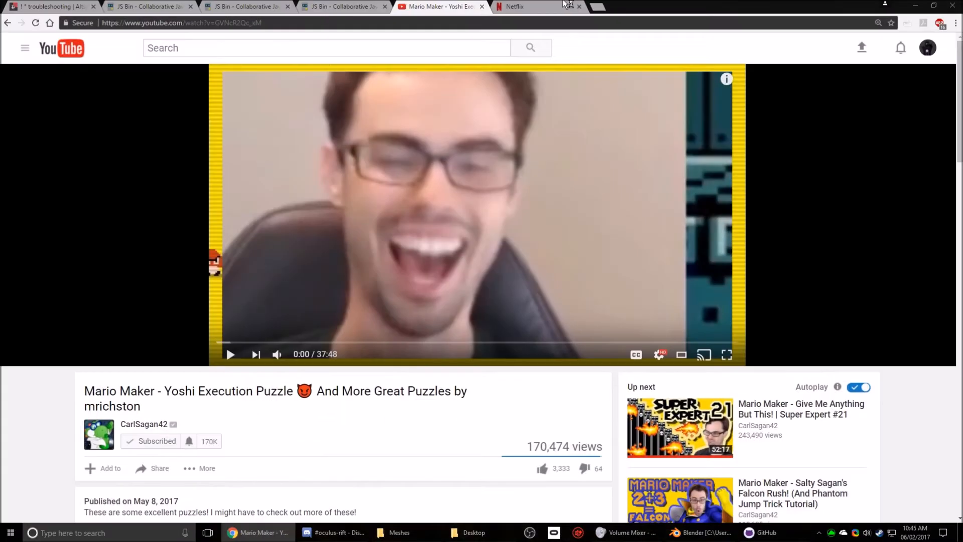
# Step: Open the zerithax.github.io repository on GitHub in a new Chrome tab and go to Tutorial/Meshes/Tutorial.gltf
pyautogui.click(598, 6)
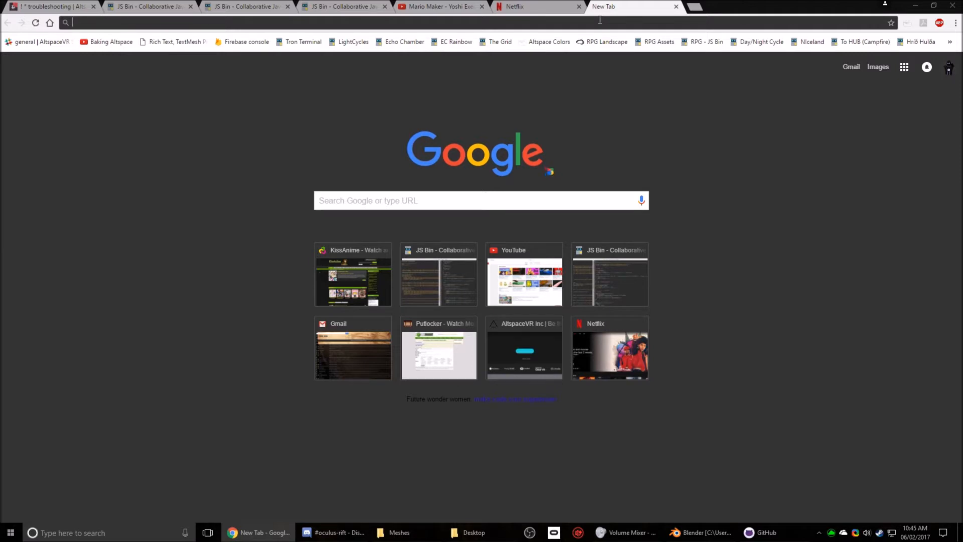
pyautogui.write('ze')
pyautogui.click(184, 25)
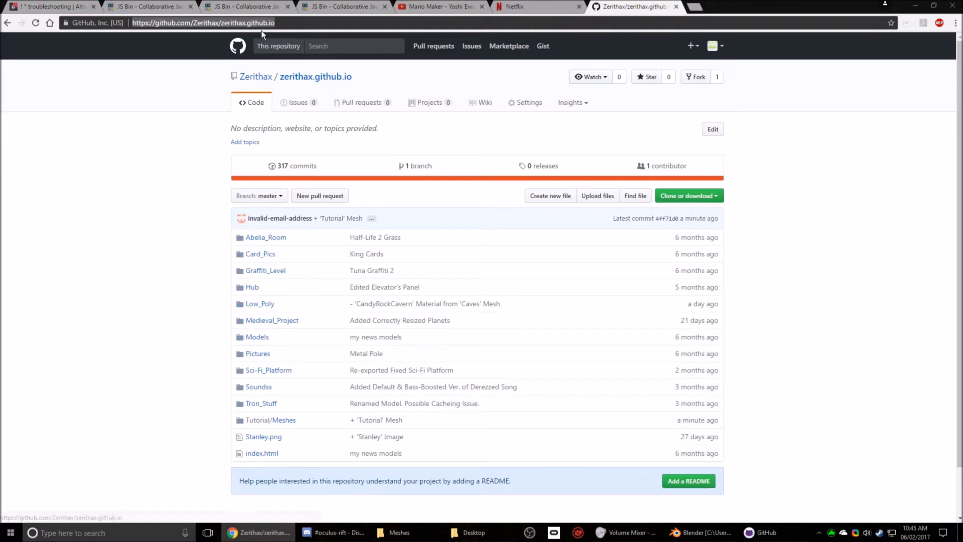
pyautogui.click(185, 222)
pyautogui.scroll(-1, 178, 242)
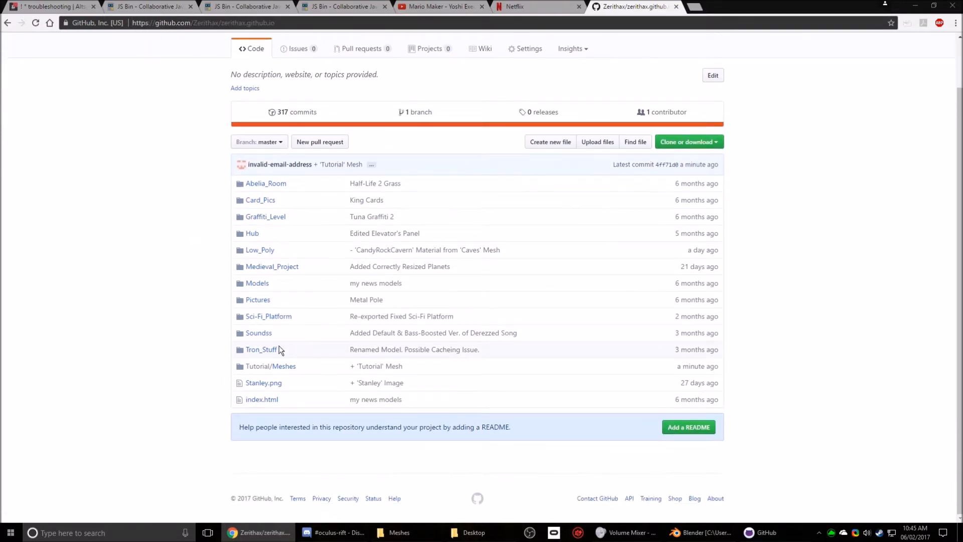
pyautogui.click(269, 368)
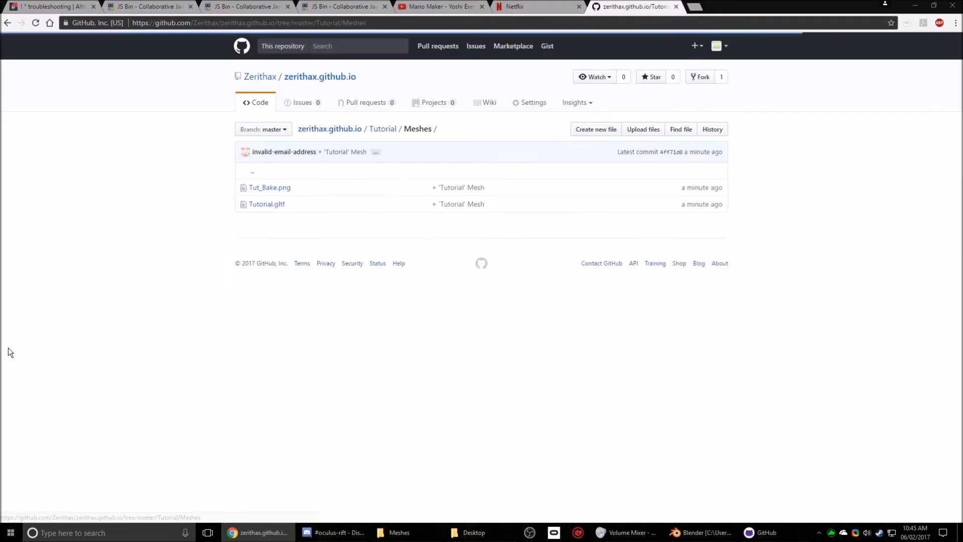
pyautogui.click(272, 205)
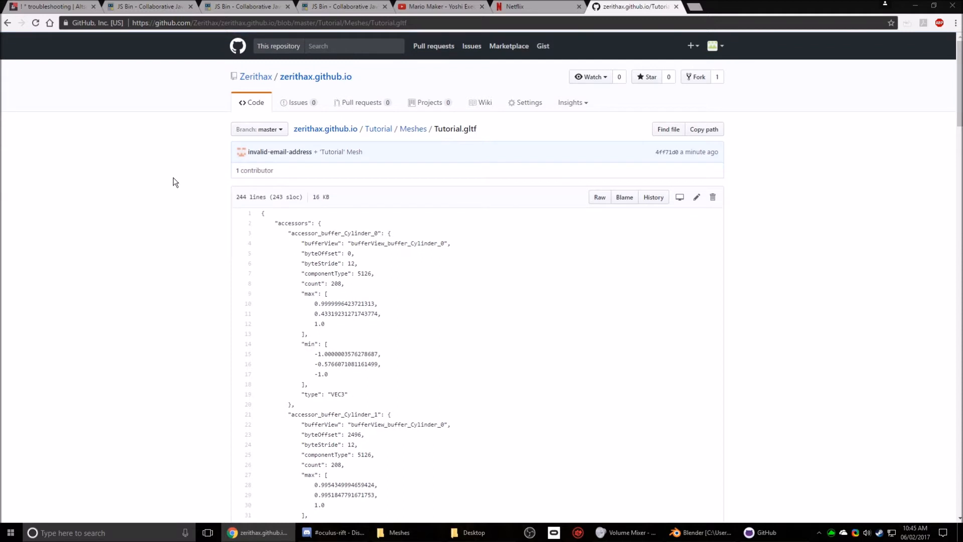
# Step: Copy the web address of the Tutorial.gltf page on GitHub
pyautogui.click(158, 26)
pyautogui.hotkey('ctrl', 'c')
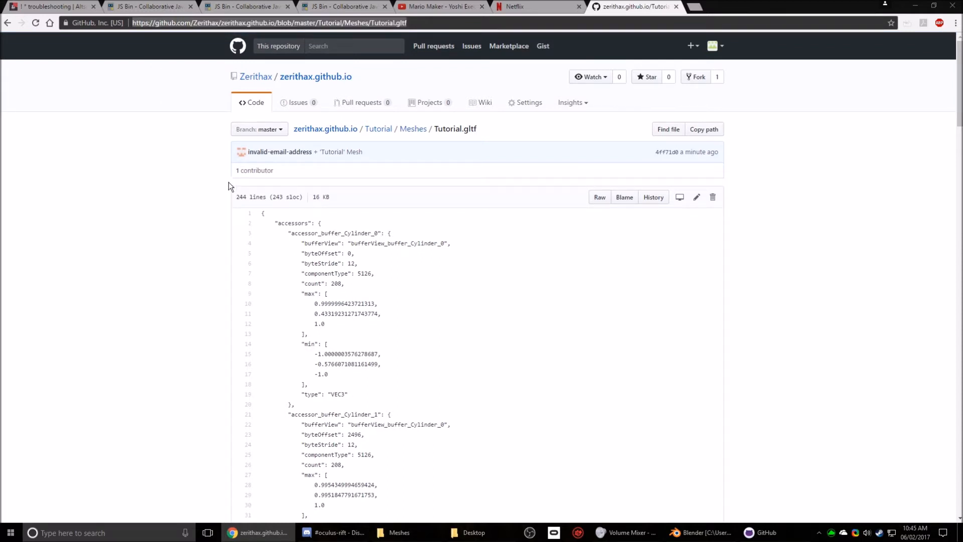
pyautogui.click(219, 185)
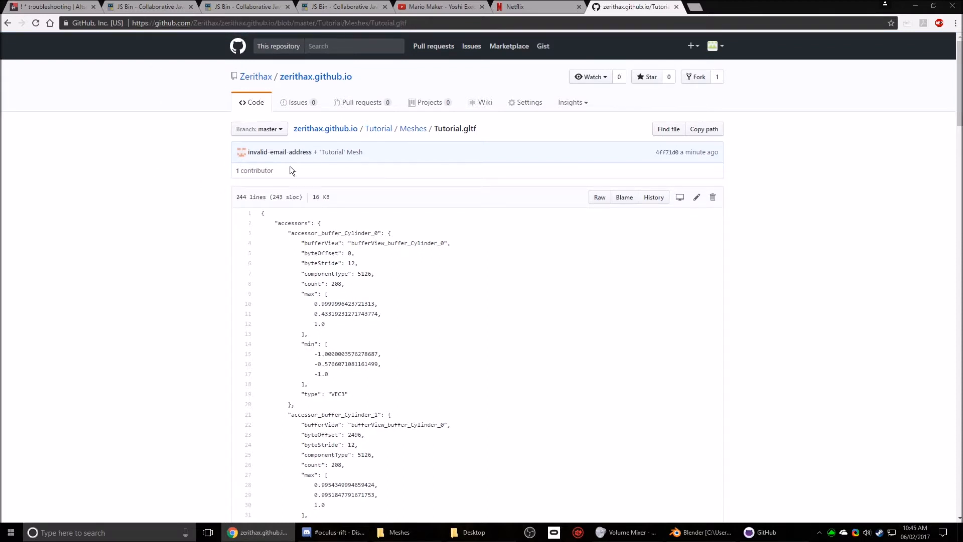
# Step: Open rawgit.com in a new tab and paste the GitHub address of Tutorial.gltf for conversion
pyautogui.click(696, 7)
pyautogui.write('r')
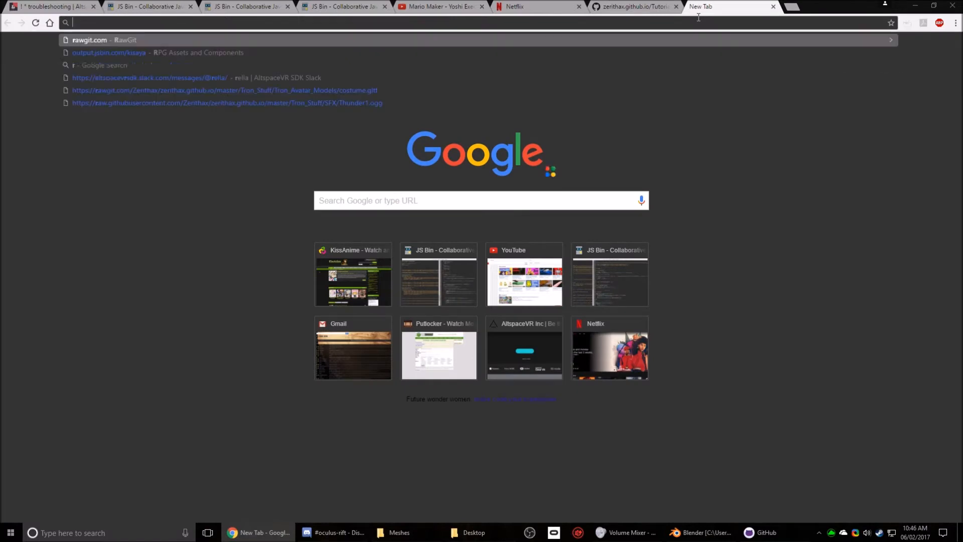
pyautogui.press('BackSpace')
pyautogui.write('rawgit.com')
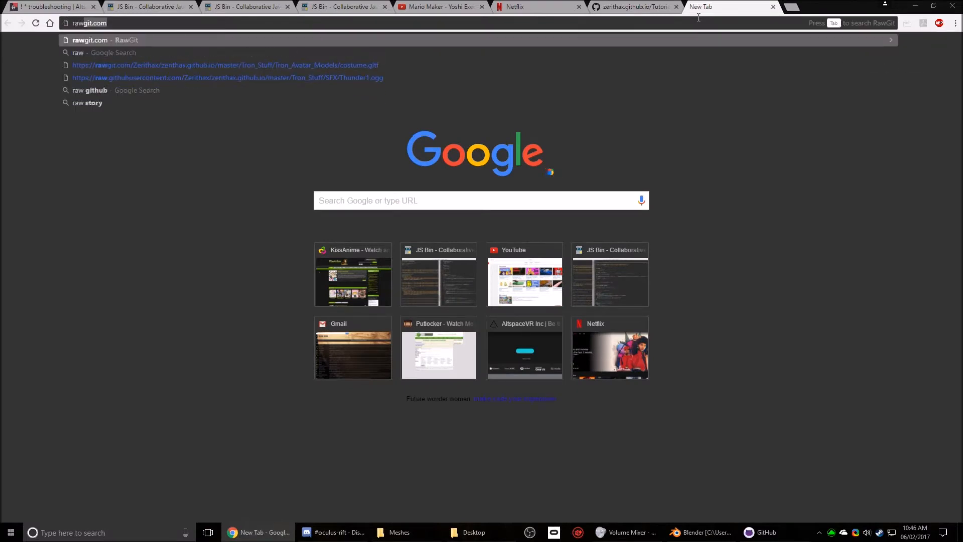
pyautogui.press('Return')
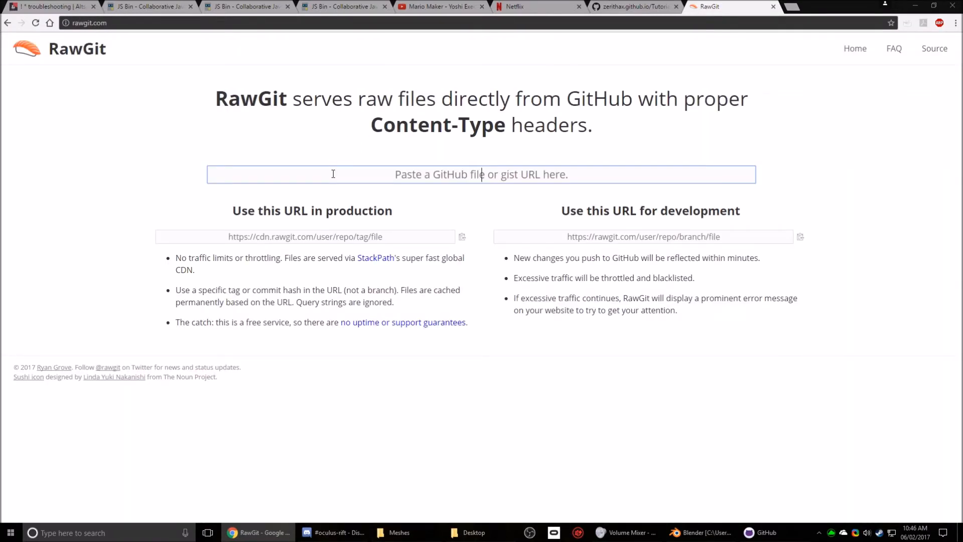
pyautogui.hotkey('ctrl', 'v')
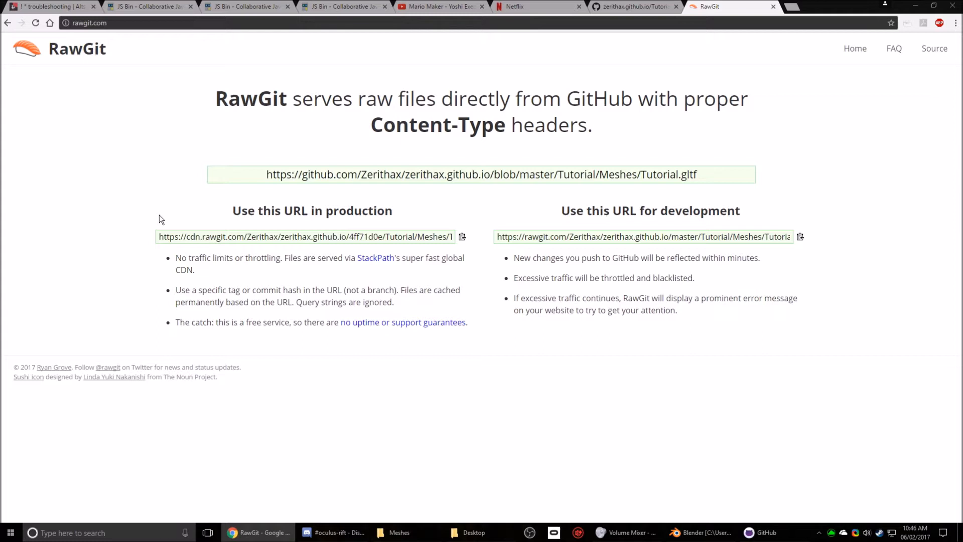
# Step: Examine and compare the production and development URLs that RawGit provides for Tutorial.gltf
pyautogui.click(266, 236)
pyautogui.tripleClick(366, 236)
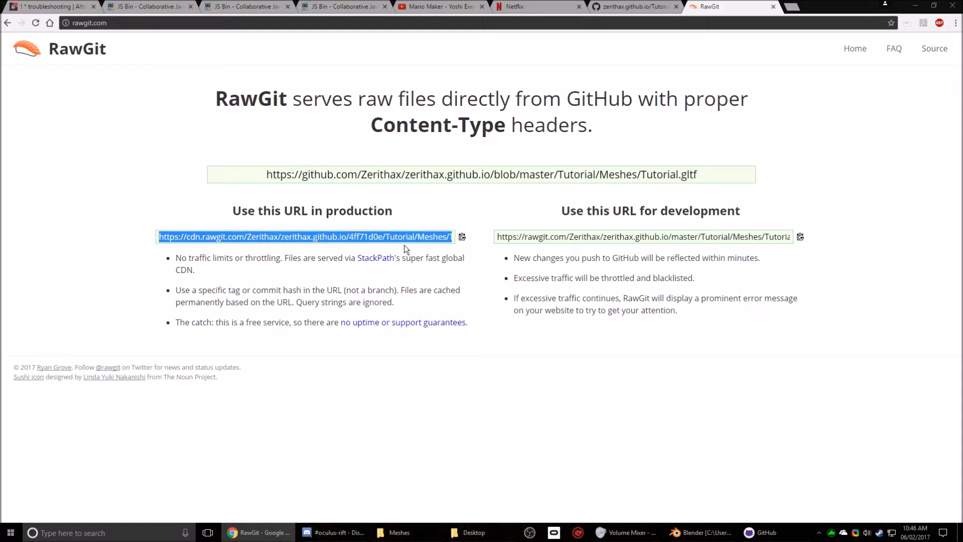
pyautogui.click(509, 377)
pyautogui.moveTo(411, 239); pyautogui.dragTo(522, 250)
pyautogui.click(462, 370)
pyautogui.moveTo(213, 238); pyautogui.dragTo(57, 251)
pyautogui.click(91, 263)
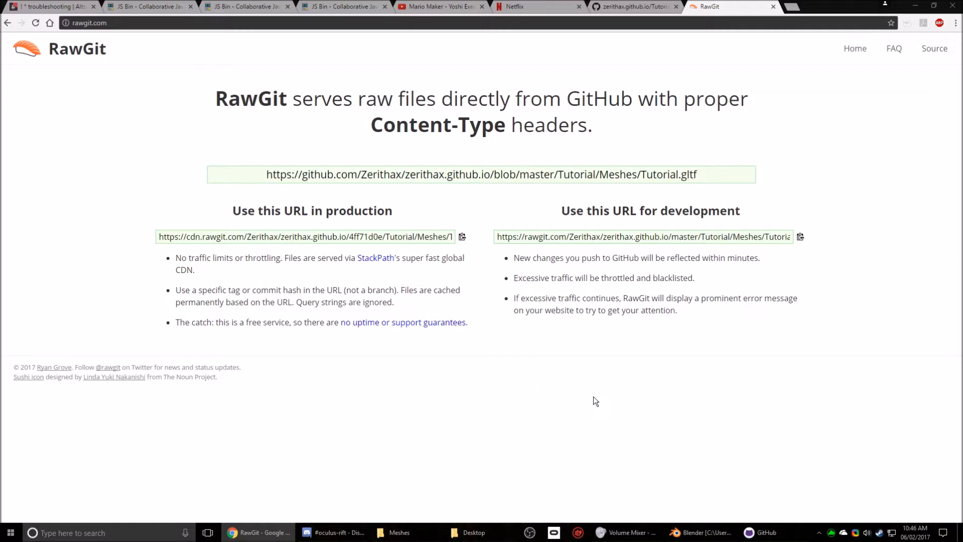
pyautogui.click(540, 238)
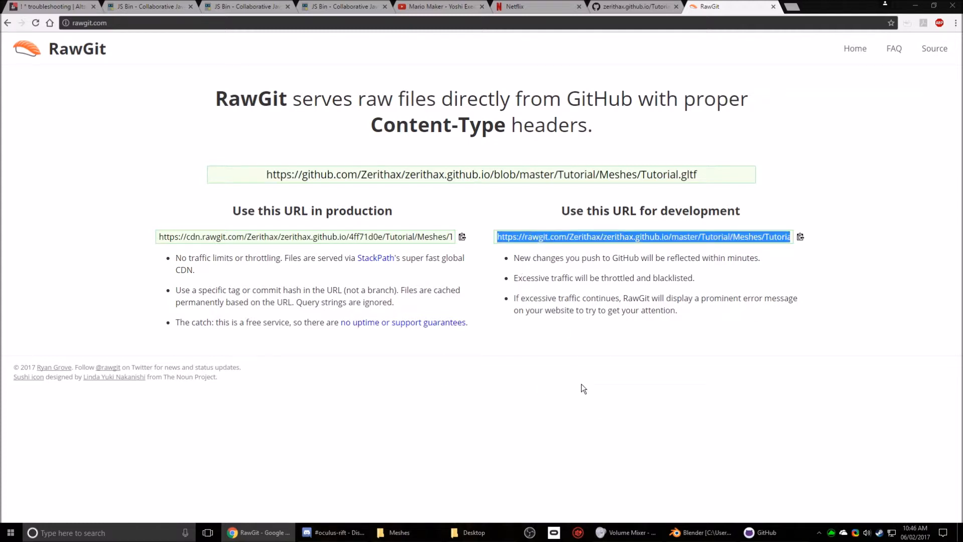
pyautogui.click(566, 377)
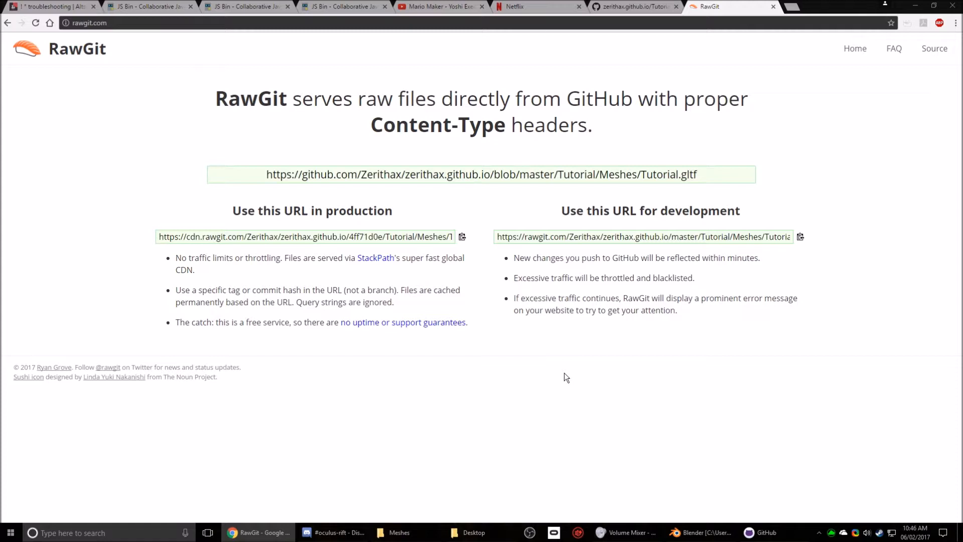
pyautogui.click(249, 237)
pyautogui.click(112, 282)
# Step: Select the full development URL for Tutorial.gltf on RawGit
pyautogui.click(588, 238)
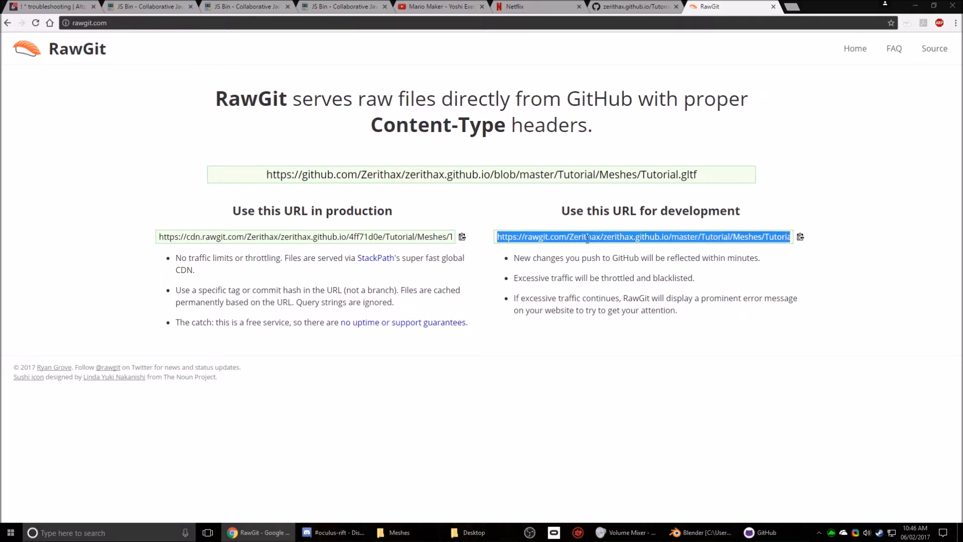
pyautogui.click(594, 369)
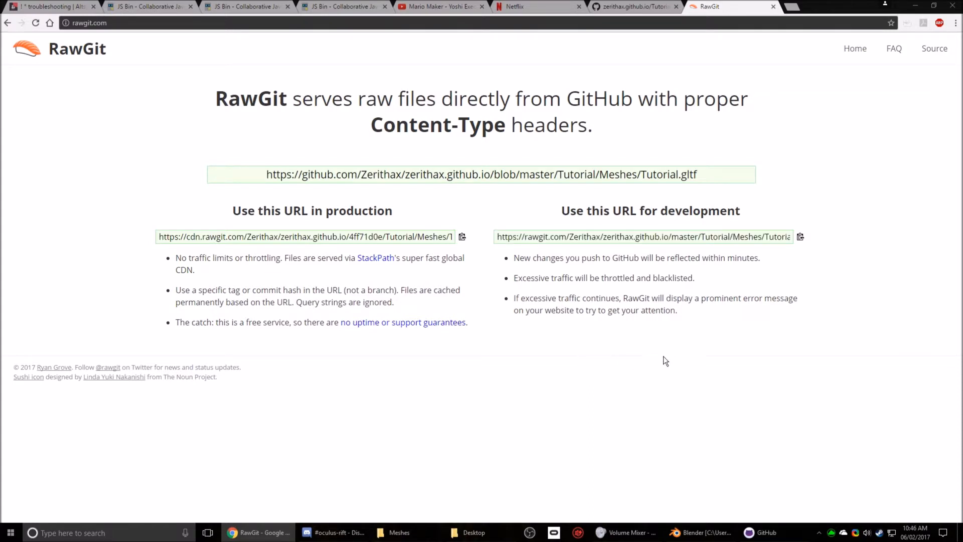
pyautogui.click(585, 241)
# Step: Open the bookmarked Hrið Hulða bin in a new tab and clone it in JS Bin
pyautogui.click(791, 6)
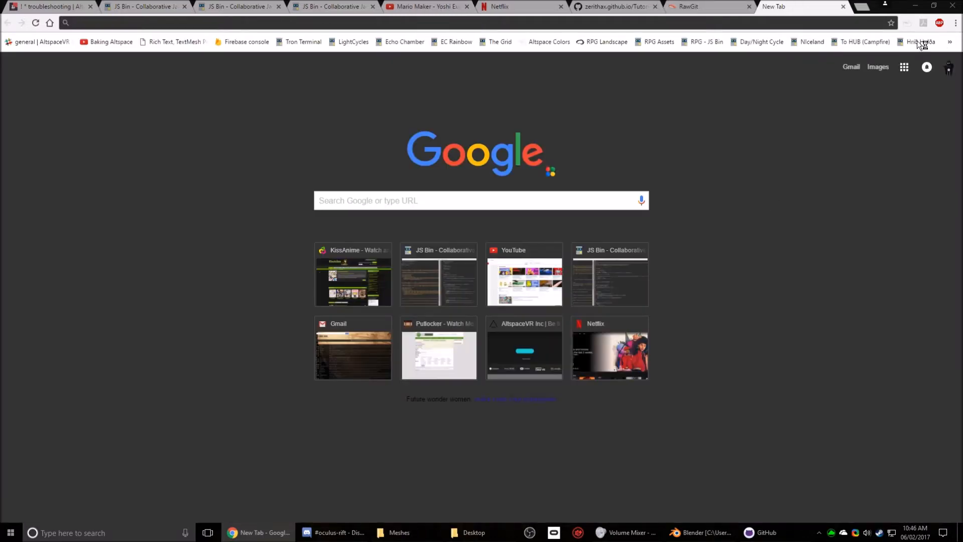
pyautogui.click(921, 42)
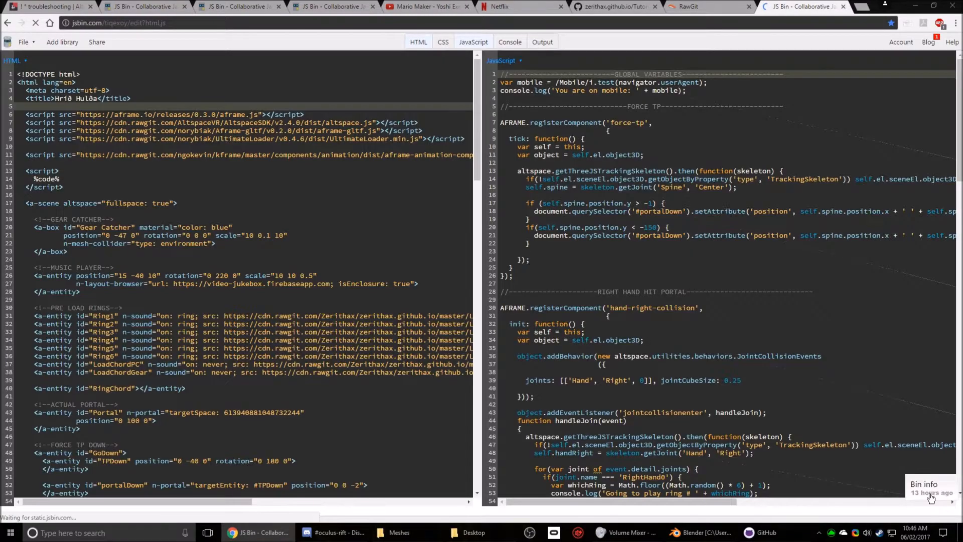
pyautogui.moveTo(929, 502)
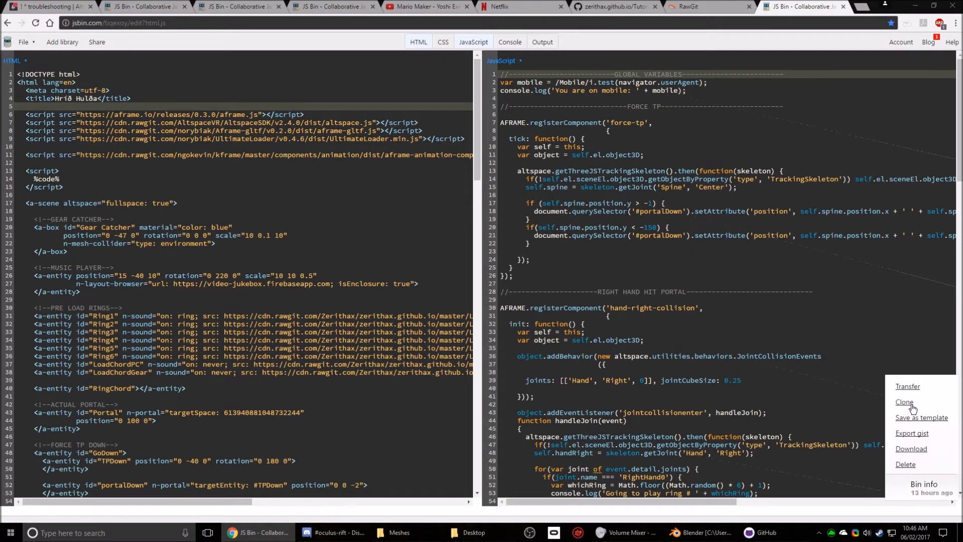
pyautogui.click(904, 399)
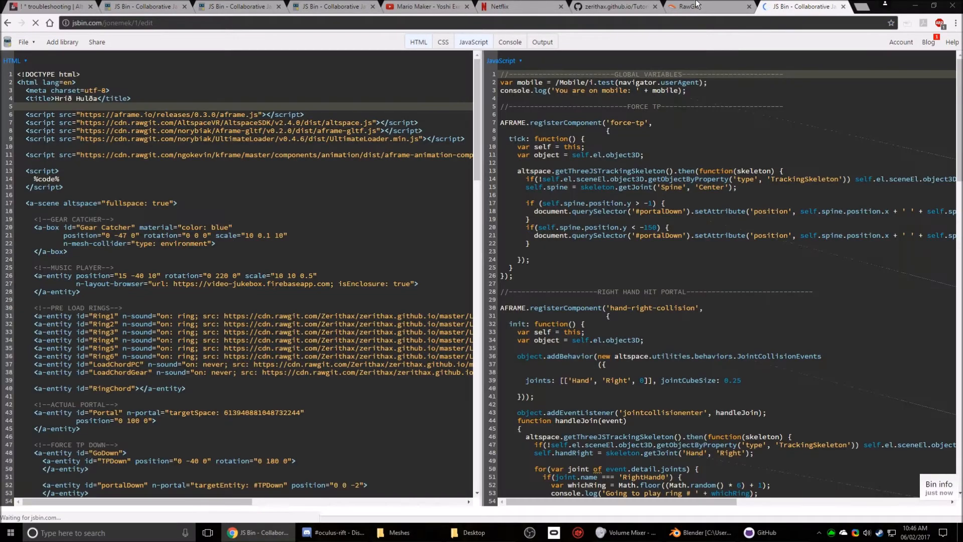
# Step: Close the RawGit and GitHub tabs, keeping the cloned bin open
pyautogui.click(737, 6)
pyautogui.click(749, 6)
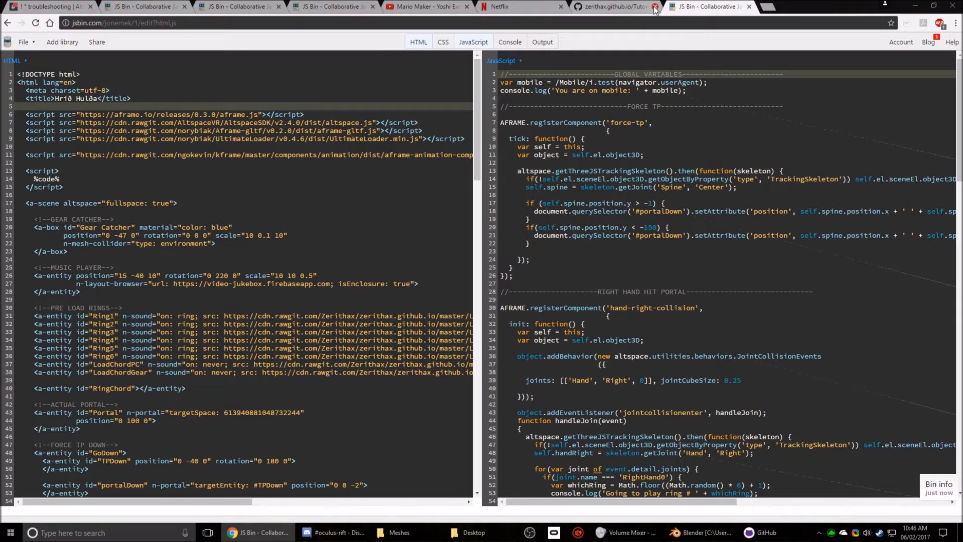
pyautogui.click(655, 6)
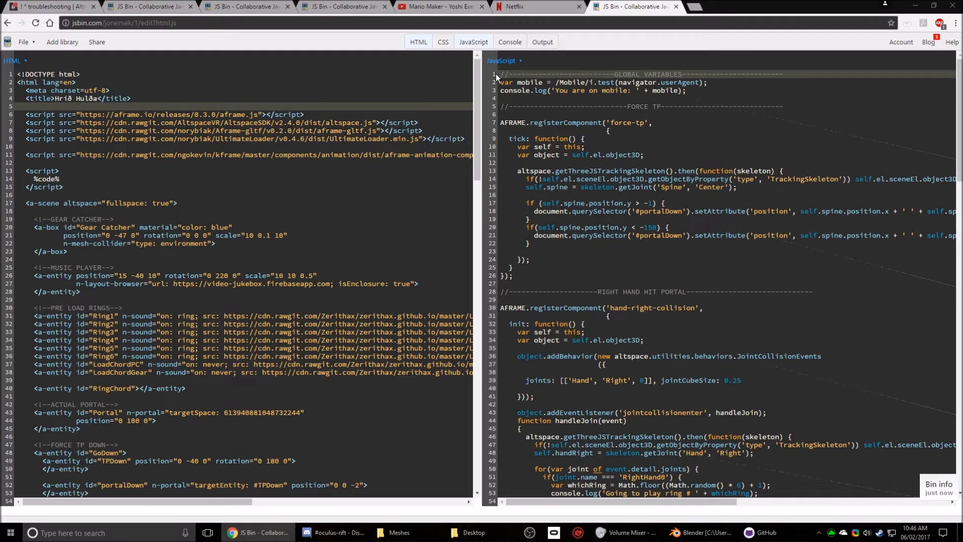
# Step: Delete all JavaScript code from the cloned bin and hide the JavaScript editor
pyautogui.moveTo(500, 73); pyautogui.dragTo(740, 519)
pyautogui.press('Delete')
pyautogui.click(475, 43)
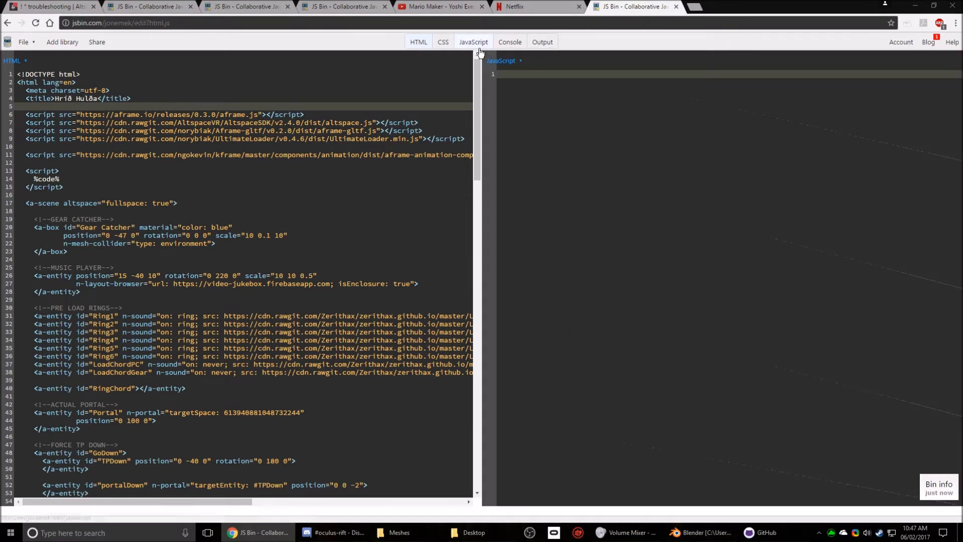
# Step: Delete the old content inside the a-scene element, keeping the script includes, and start a new tag with "<a-"
pyautogui.moveTo(16, 117); pyautogui.dragTo(115, 203)
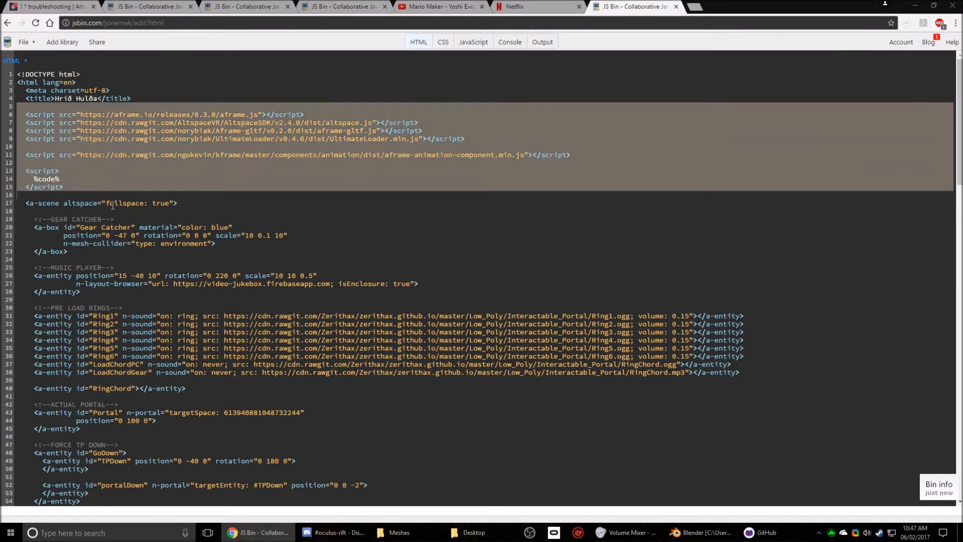
pyautogui.moveTo(31, 225); pyautogui.dragTo(158, 475)
pyautogui.press('Delete')
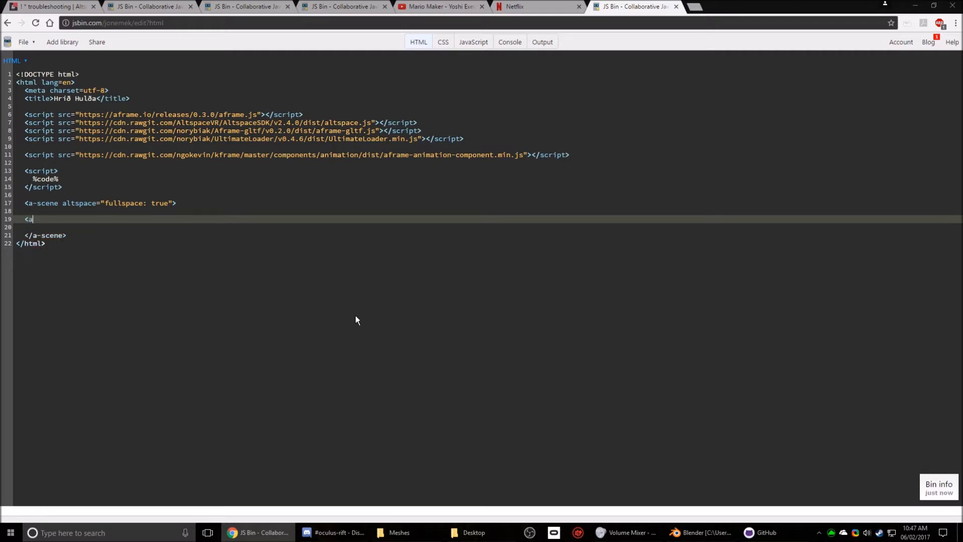
pyautogui.write('0-')
# Step: Review the Aframe-gltf v0.2.0 and A-Frame 0.3.0 script include lines in the HTML
pyautogui.click(224, 132)
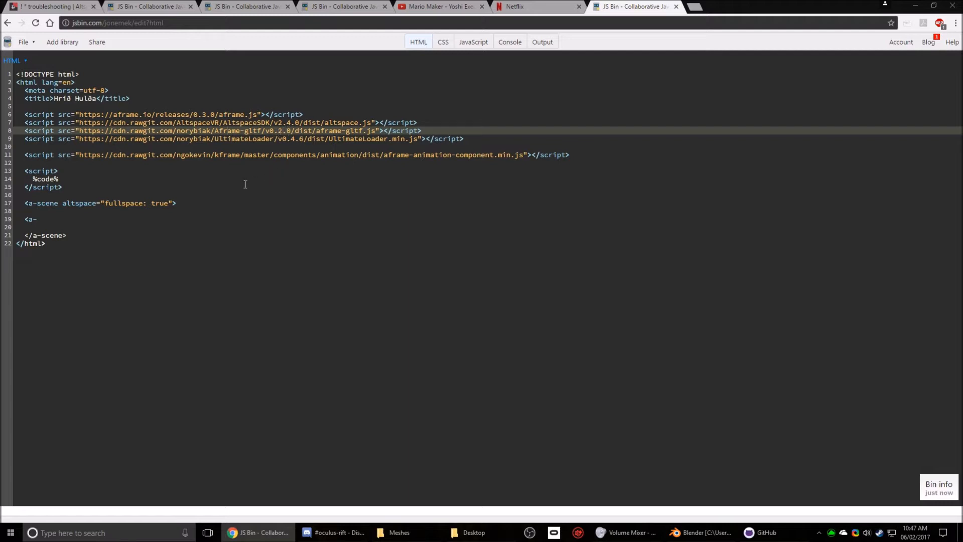
pyautogui.click(157, 114)
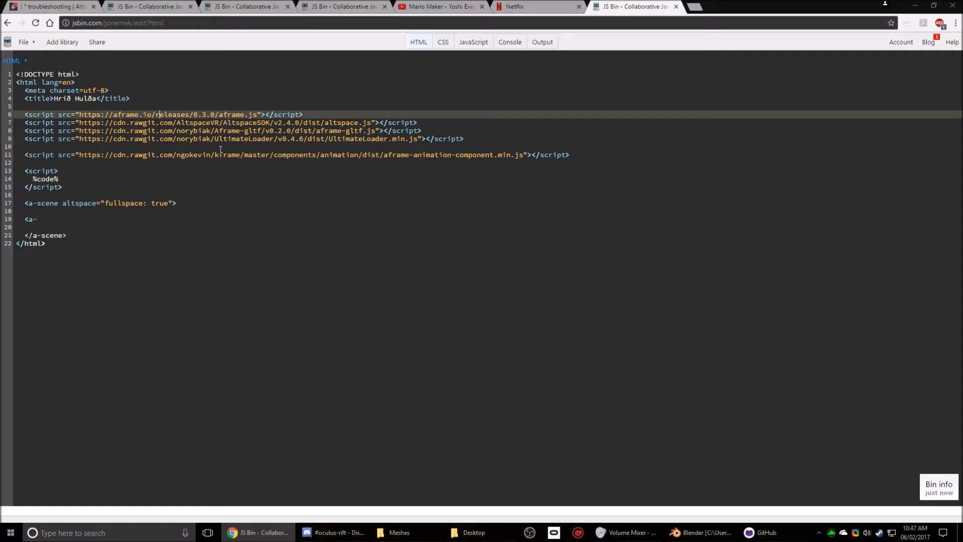
# Step: Start an a-gltf-model tag inside the a-scene with id "Tutorial" and the RawGit URL of Tutorial.gltf as its src
pyautogui.click(254, 122)
pyautogui.click(232, 131)
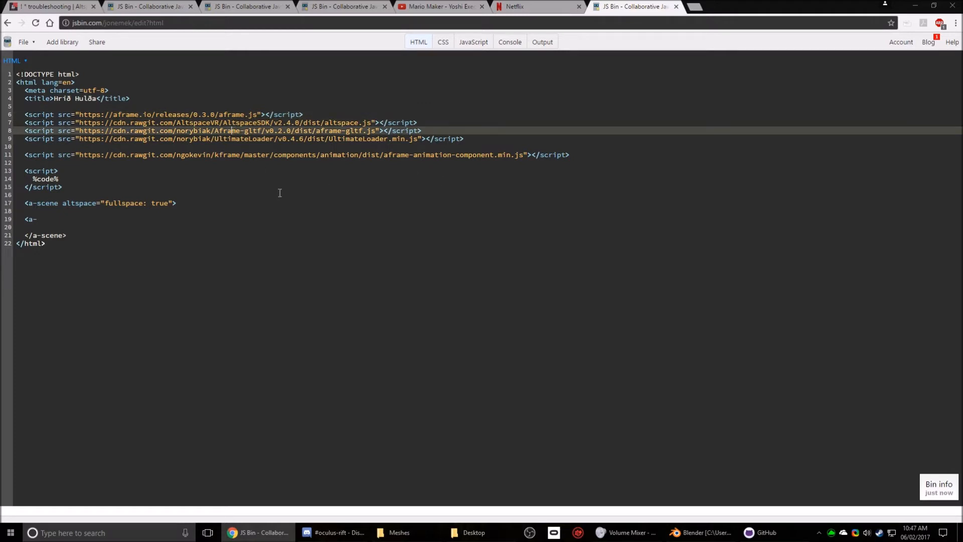
pyautogui.moveTo(173, 130); pyautogui.dragTo(261, 131)
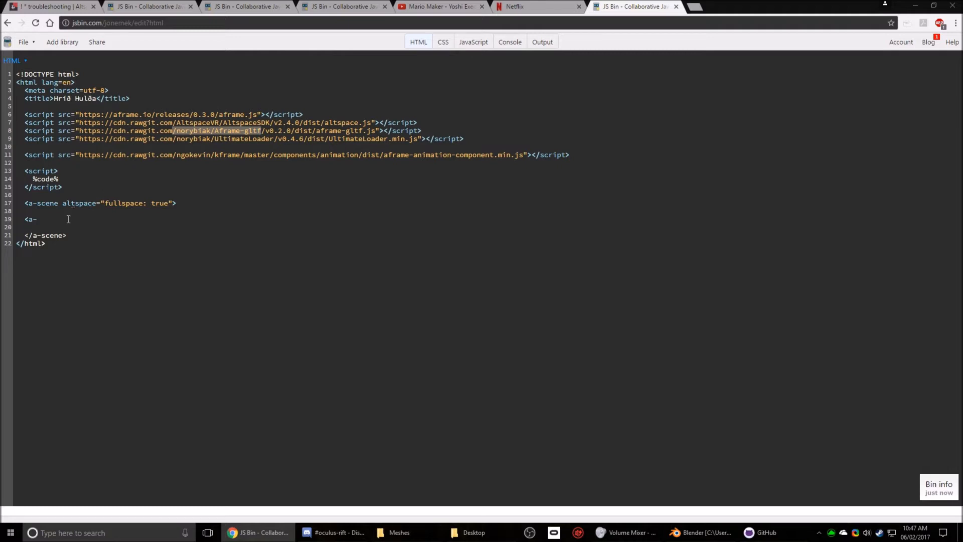
pyautogui.click(137, 223)
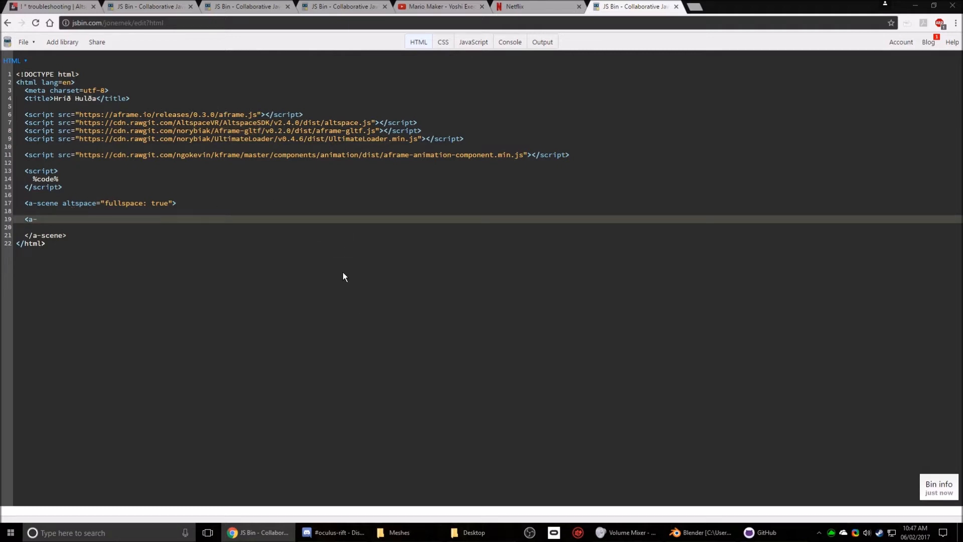
pyautogui.write('gltf-model id="Tutorial" src=')
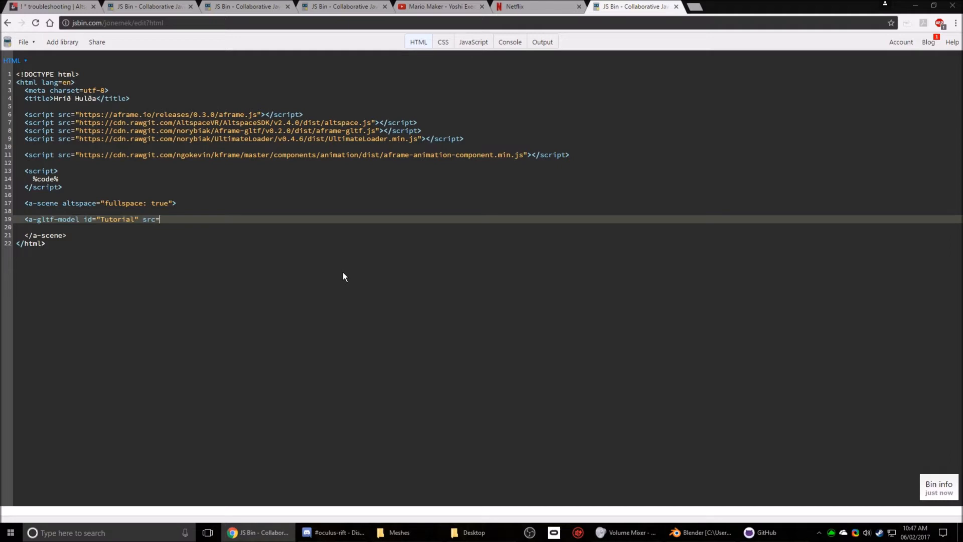
pyautogui.write('"')
pyautogui.write('https://rawgit.com/Zerithax/zerithax.github.io/master/Tutorial/Meshes/Tutorial.gltf')
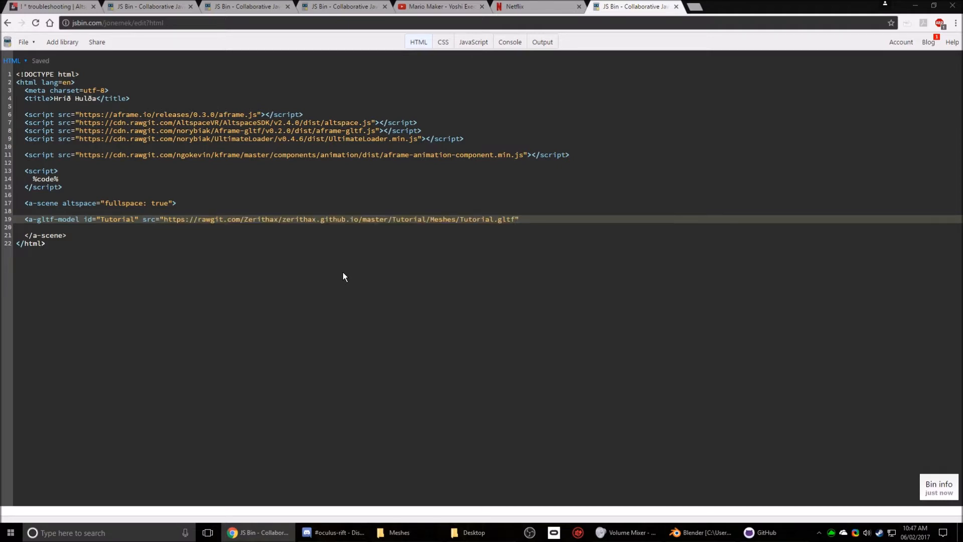
# Step: Add position "0 2 0", rotation "0 0 0" and scale "0.5 0.5 0.5" on a new line, and close the a-gltf-model element
pyautogui.press('Return')
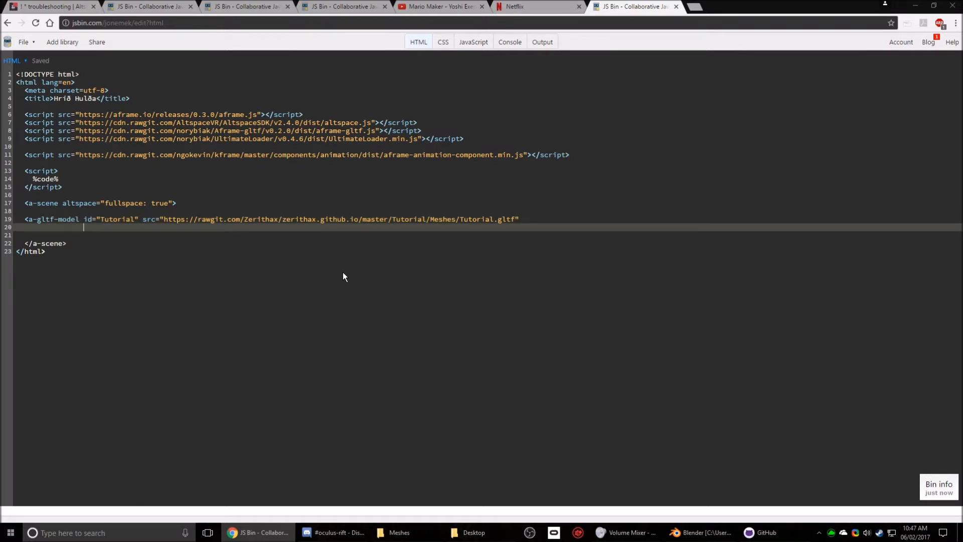
pyautogui.write('position="0 2 0" rotation="0 0 0" sca')
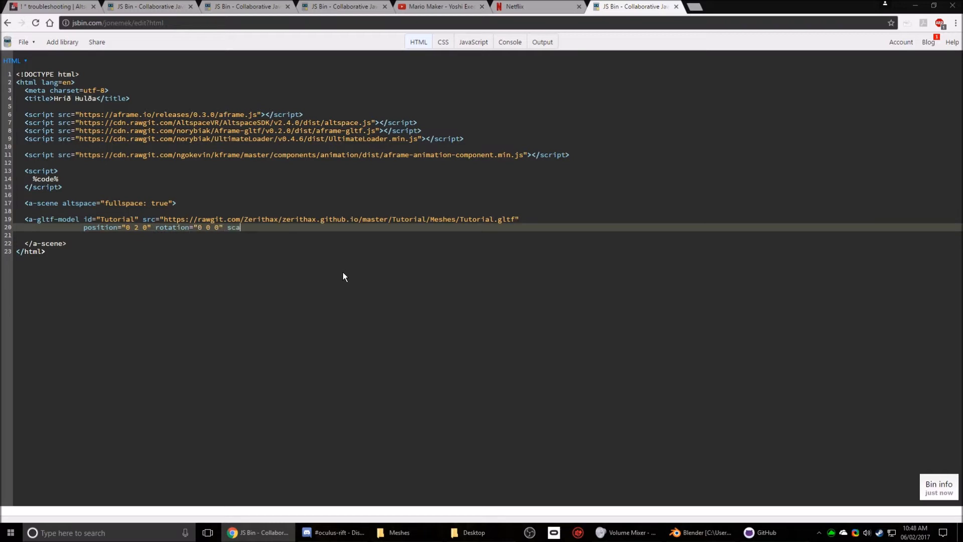
pyautogui.write('le="0.5 0.5 0.5">')
pyautogui.press('Return')
pyautogui.write('<a/')
pyautogui.press('BackSpace')
pyautogui.press('BackSpace')
pyautogui.write('/a-')
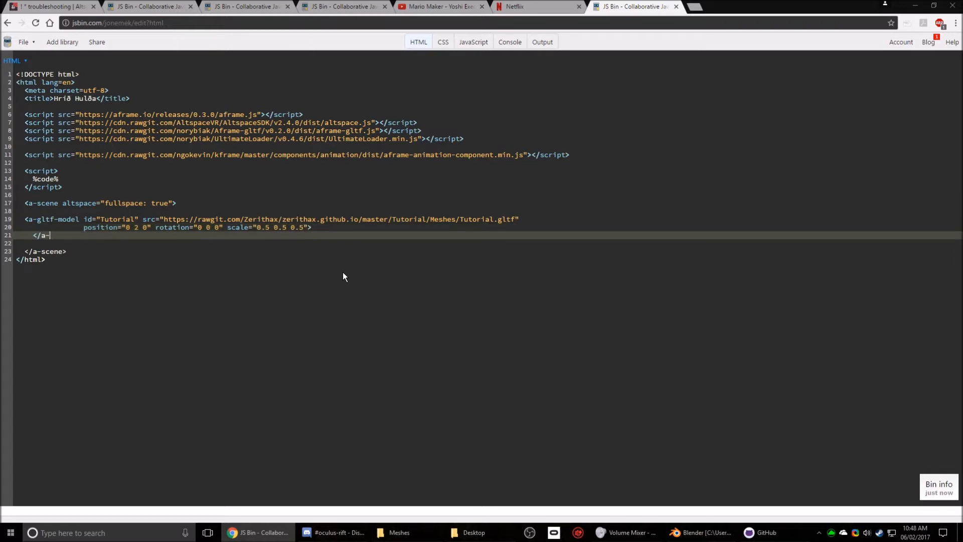
pyautogui.write('gltf-model>')
# Step: Re-indent the entire HTML document so the a-gltf-model element is nested inside the a-scene
pyautogui.hotkey('ctrl', 'a')
pyautogui.hotkey('shift', 'Tab')
pyautogui.click(123, 228)
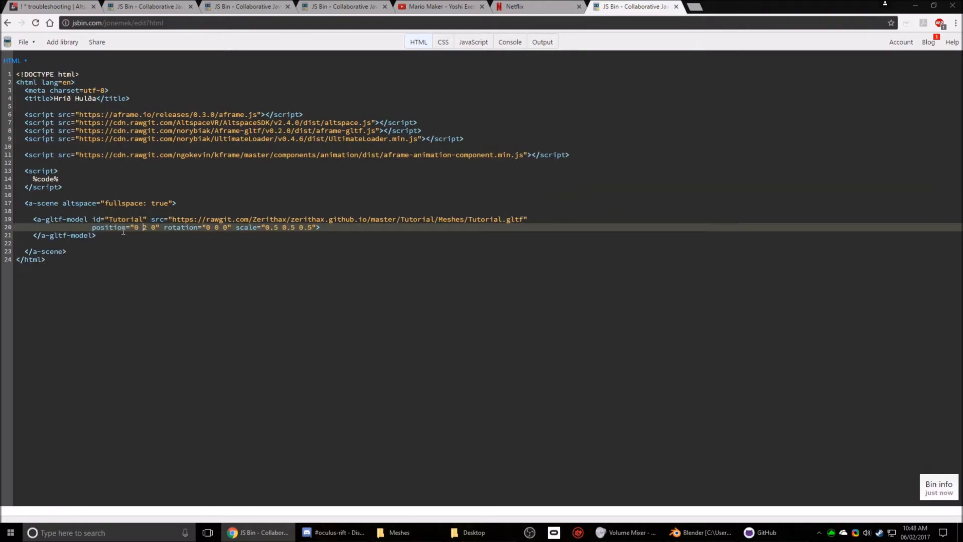
pyautogui.hotkey('ctrl', 'a')
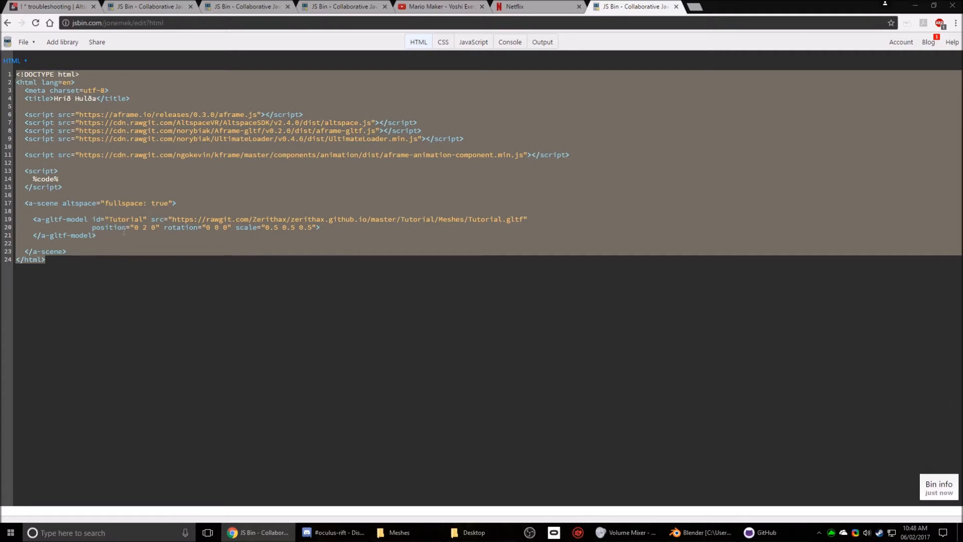
pyautogui.click(118, 233)
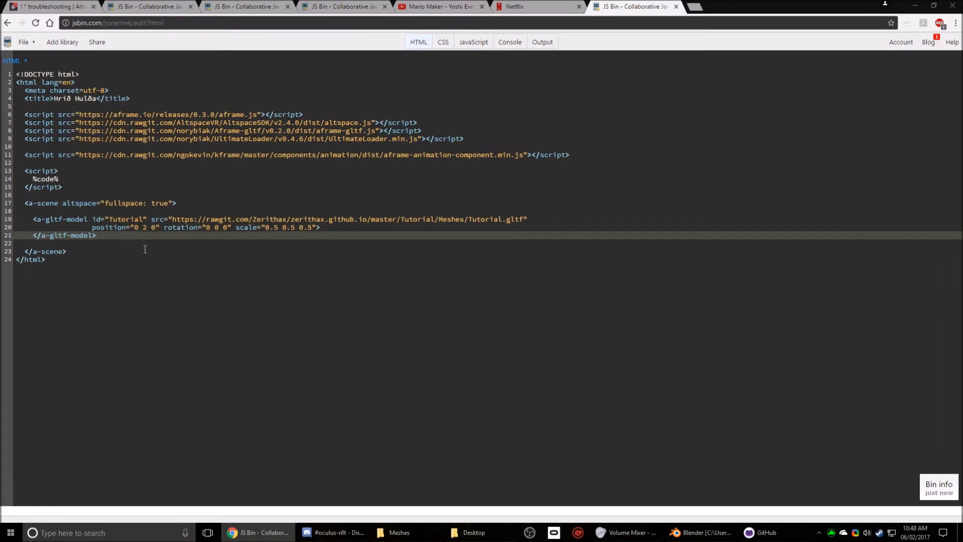
pyautogui.click(8, 203)
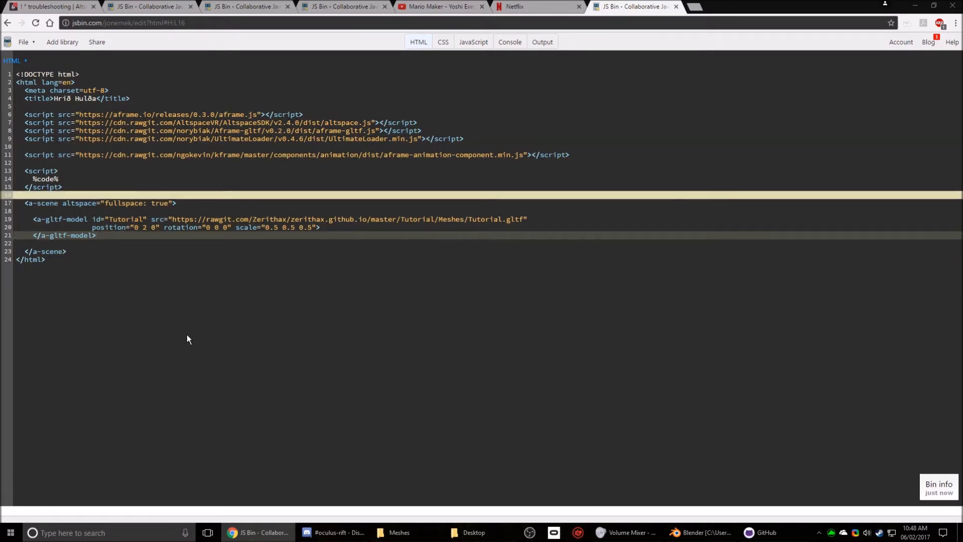
pyautogui.click(8, 203)
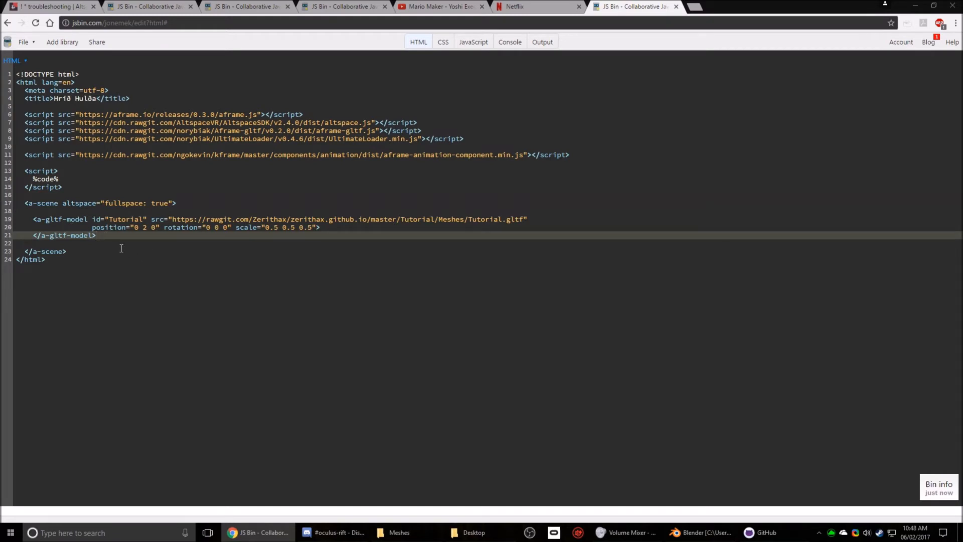
pyautogui.click(36, 244)
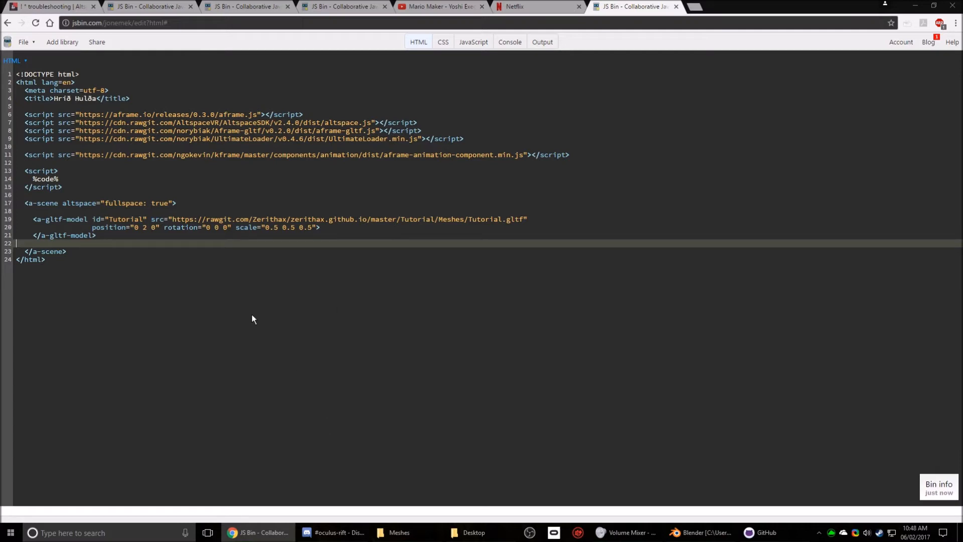
pyautogui.click(126, 235)
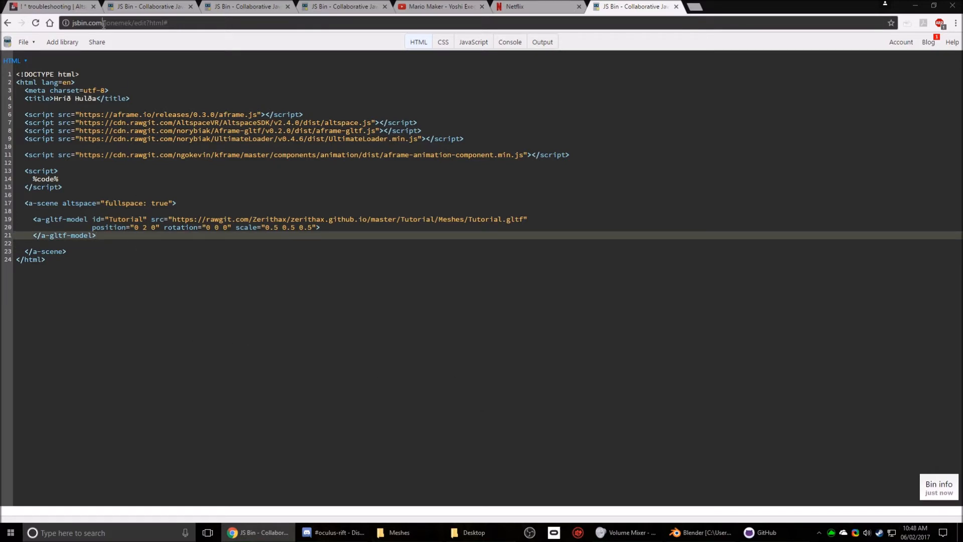
pyautogui.moveTo(131, 22); pyautogui.dragTo(71, 22)
pyautogui.hotkey('ctrl', 'c')
pyautogui.press('BackSpace')
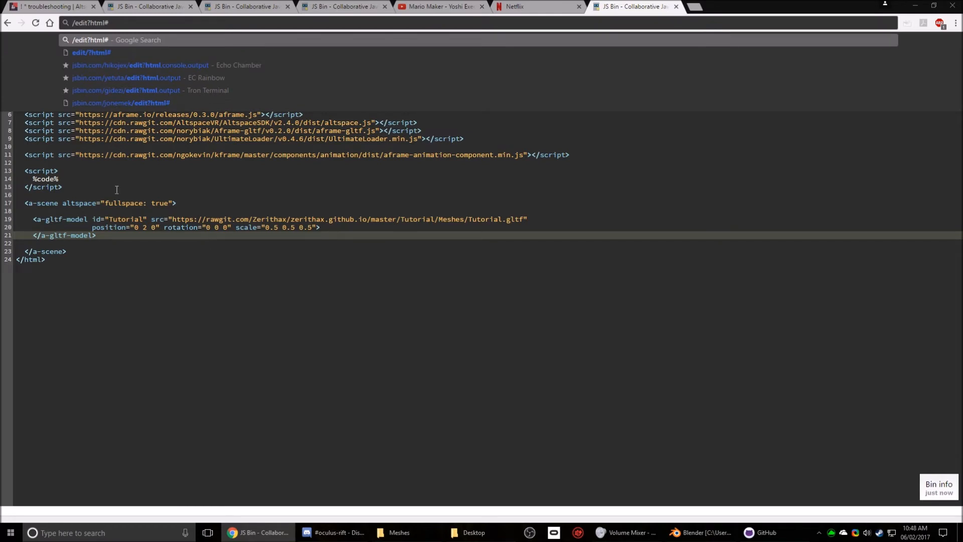
pyautogui.hotkey('ctrl', 'z')
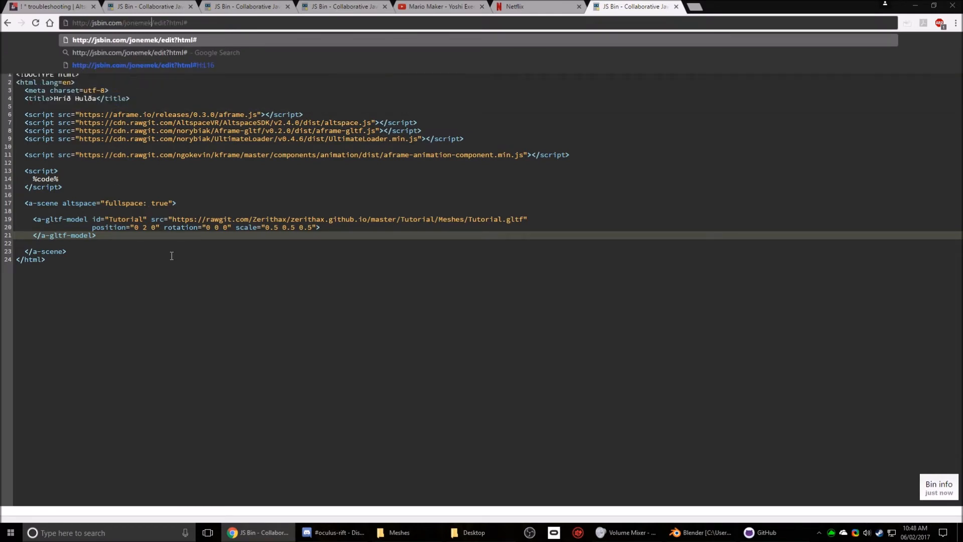
# Step: Search Windows for altspace and launch AltspaceVR in its -disableVR desktop mode
pyautogui.click(85, 532)
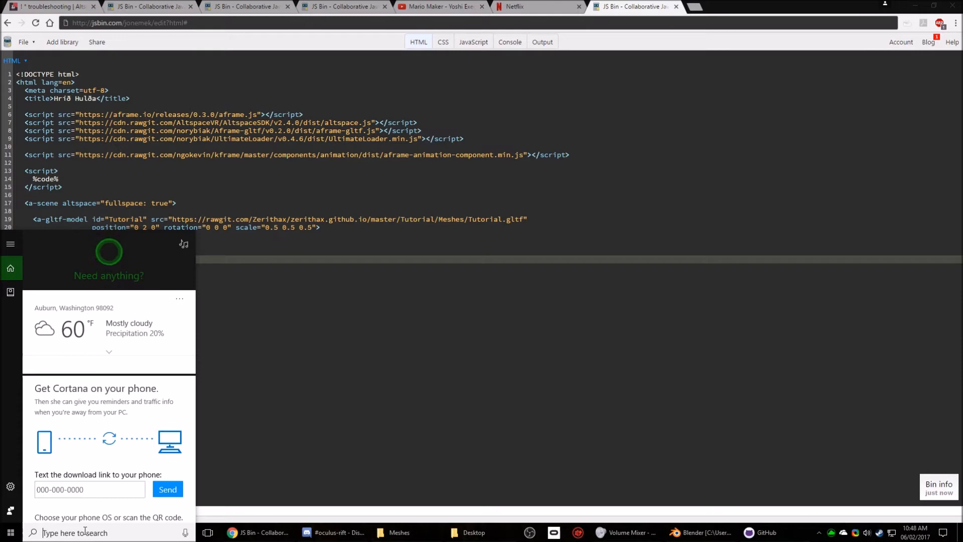
pyautogui.write('altspace')
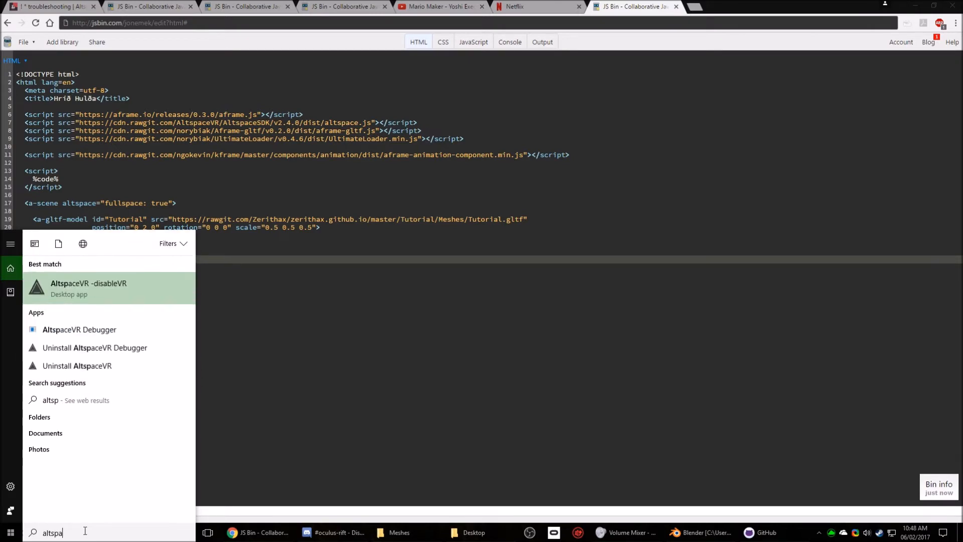
pyautogui.click(102, 299)
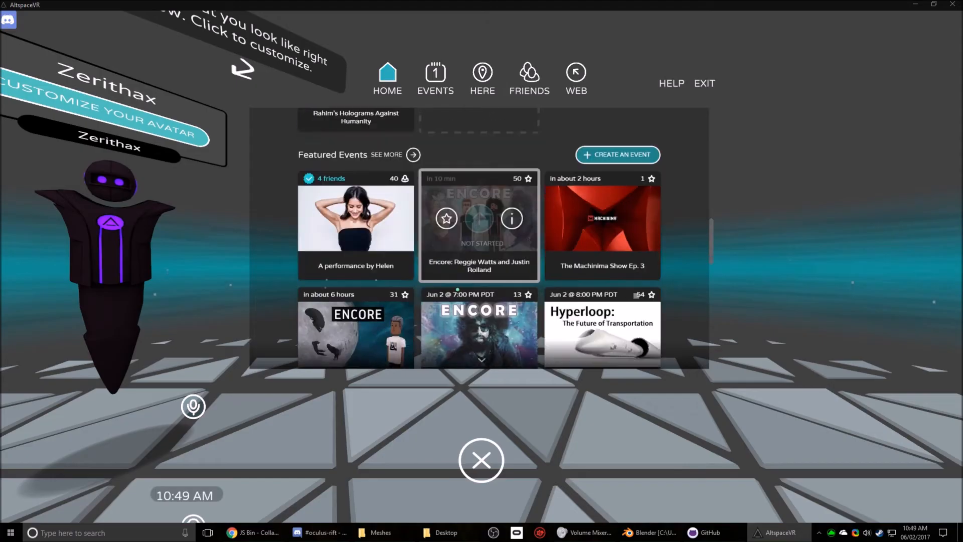
pyautogui.scroll(-5, 479, 238)
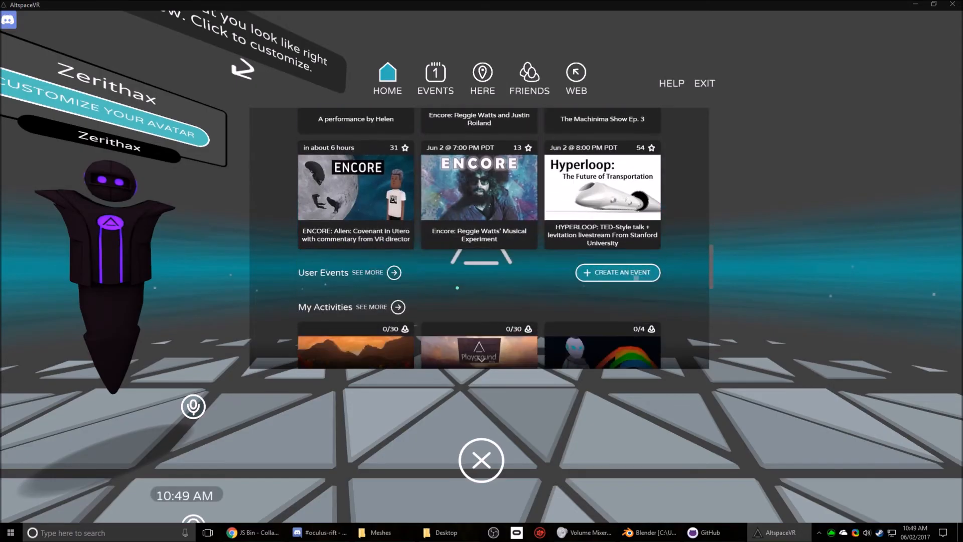
pyautogui.click(479, 171)
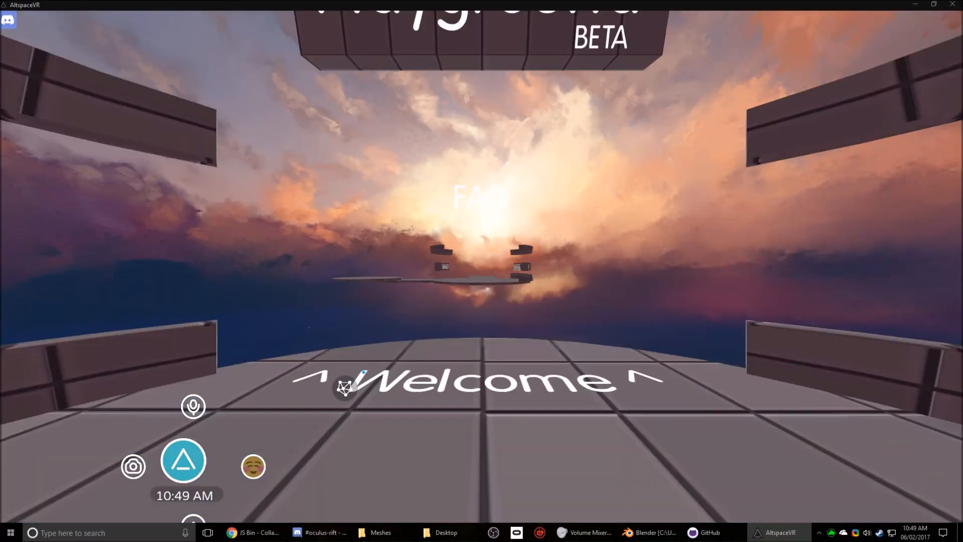
pyautogui.click(345, 388)
pyautogui.click(525, 388)
pyautogui.write('http://output.jsbin.com/jonemek')
pyautogui.press('Return')
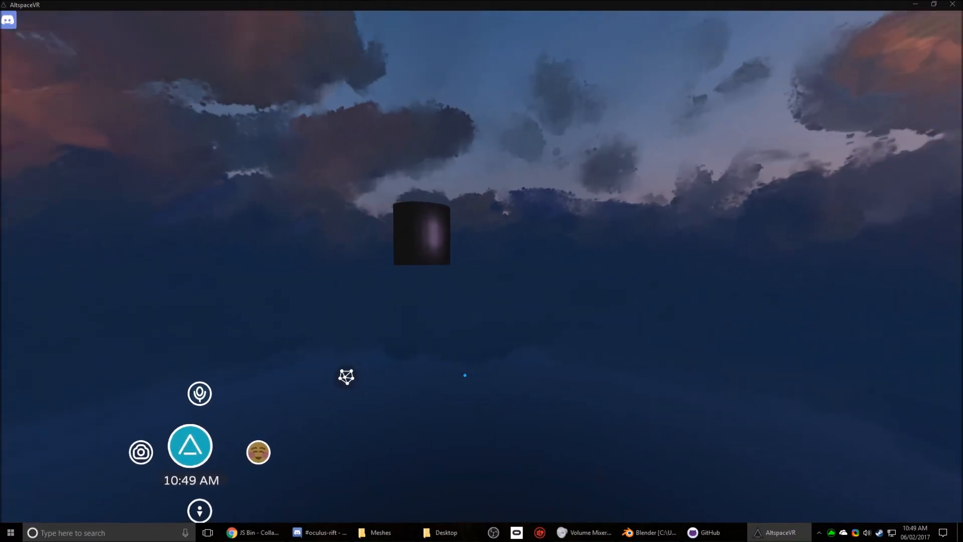
pyautogui.moveTo(466, 385); pyautogui.dragTo(466, 384, button='right')
pyautogui.press('s')
pyautogui.press('Escape')
pyautogui.click(532, 40)
pyautogui.click(583, 37)
pyautogui.click(536, 88)
pyautogui.hotkey('ctrl', 'v')
pyautogui.write('/edit')
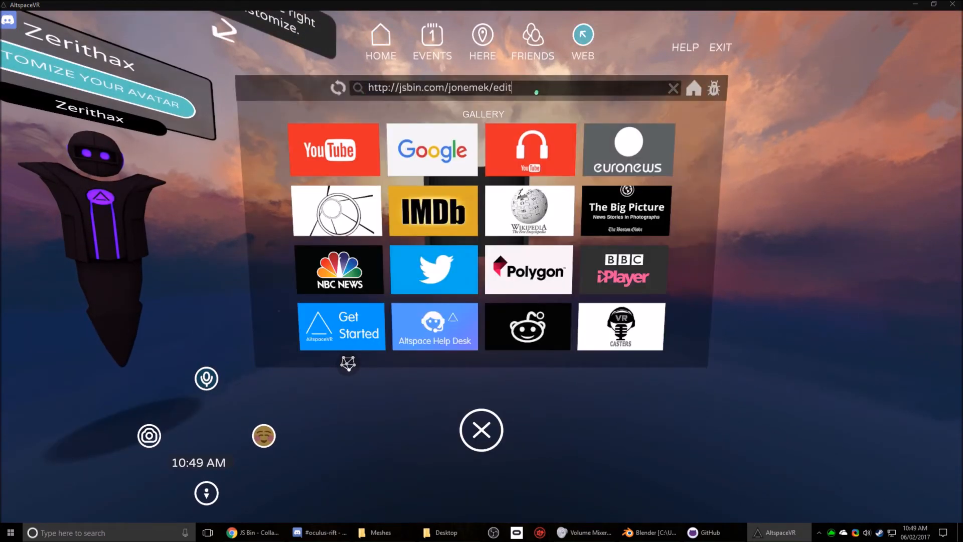
pyautogui.write('?html')
pyautogui.press('Return')
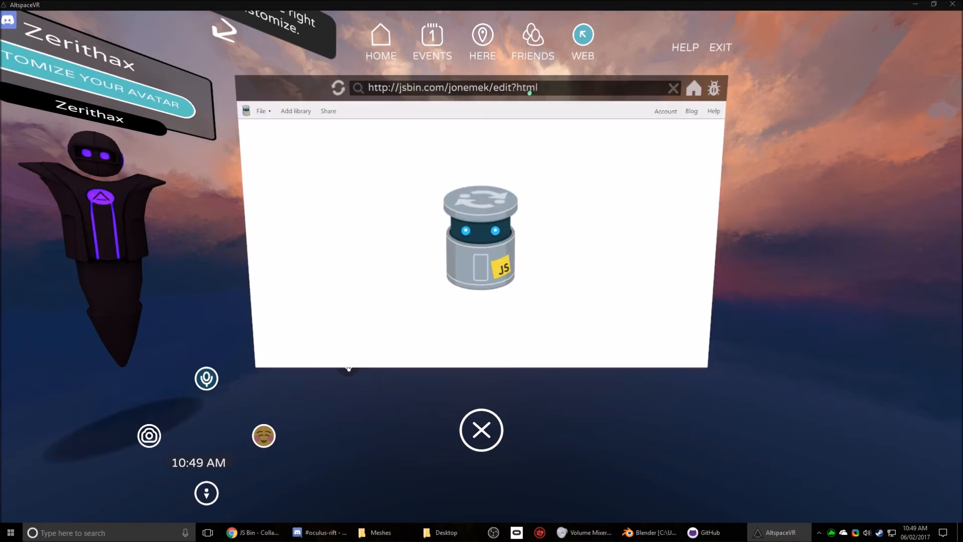
# Step: Set the scale of the a-gltf-model element to "2 2 2"
pyautogui.click(350, 250)
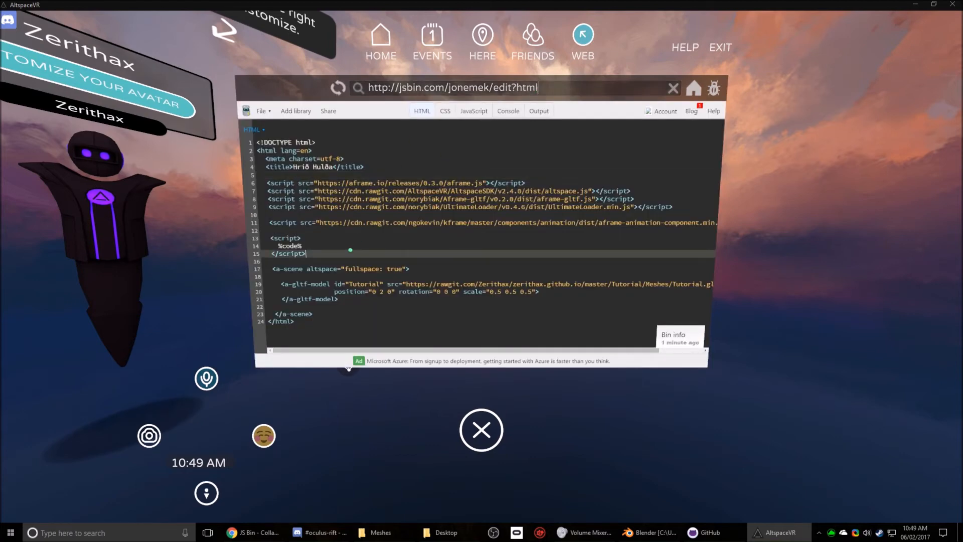
pyautogui.click(407, 300)
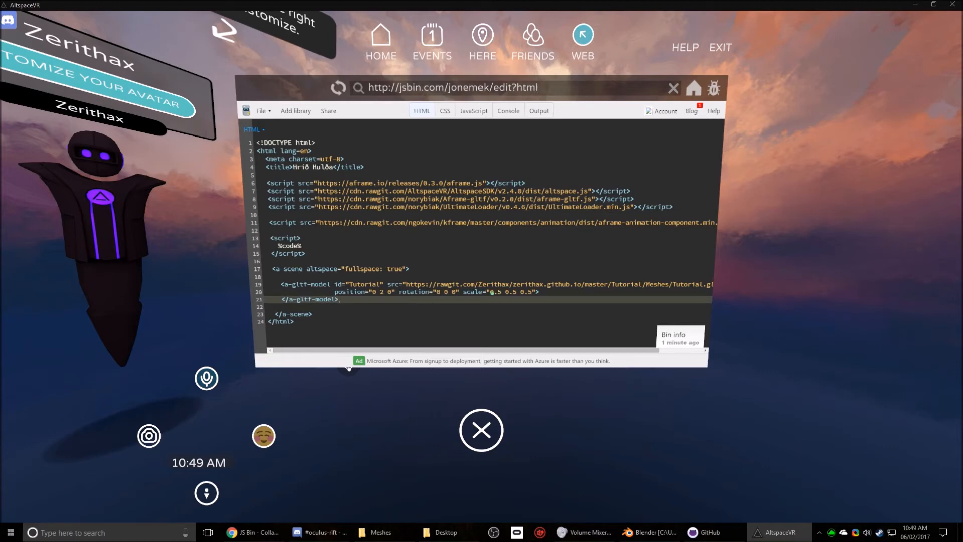
pyautogui.click(491, 292)
pyautogui.hotkey('shift', 'Right')
pyautogui.hotkey('shift', 'Right')
pyautogui.hotkey('shift', 'Right')
pyautogui.hotkey('shift', 'Right')
pyautogui.hotkey('shift', 'Right')
pyautogui.hotkey('shift', 'Right')
pyautogui.hotkey('shift', 'Right')
pyautogui.hotkey('shift', 'Right')
pyautogui.hotkey('shift', 'Right')
pyautogui.hotkey('shift', 'Right')
pyautogui.hotkey('shift', 'Right')
pyautogui.write('2 2 2')
# Step: Set the a-gltf-model element's position to "0 1 0"
pyautogui.press('Left')
pyautogui.press('Left')
pyautogui.press('Left')
pyautogui.press('Left')
pyautogui.press('Left')
pyautogui.press('Left')
pyautogui.press('Left')
pyautogui.press('Left')
pyautogui.press('Left')
pyautogui.press('Left')
pyautogui.press('Left')
pyautogui.press('Left')
pyautogui.press('Left')
pyautogui.press('Left')
pyautogui.press('Left')
pyautogui.press('Left')
pyautogui.press('Left')
pyautogui.press('Left')
pyautogui.press('Left')
pyautogui.press('Left')
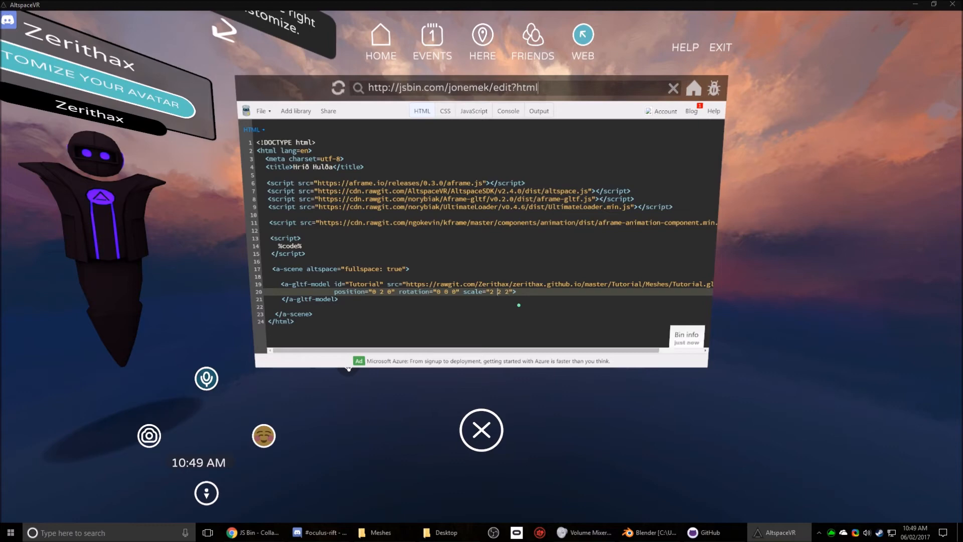
pyautogui.press('Left')
pyautogui.press('Left')
pyautogui.press('Left')
pyautogui.press('BackSpace')
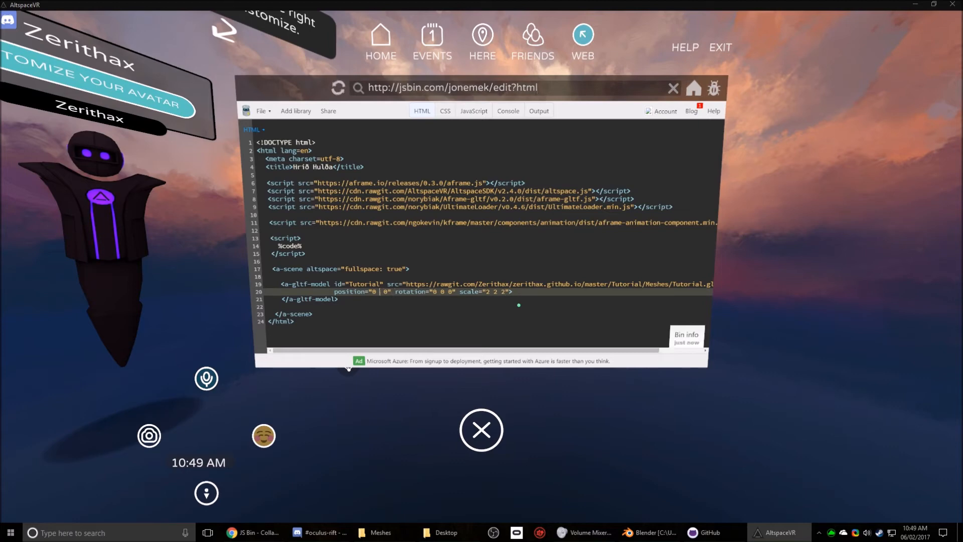
pyautogui.write('1')
# Step: Move the closing bracket of the a-gltf-model opening tag onto its own line after the scale attribute
pyautogui.press('Right')
pyautogui.press('Right')
pyautogui.press('Right')
pyautogui.press('Right')
pyautogui.press('Right')
pyautogui.press('Right')
pyautogui.press('Right')
pyautogui.press('Right')
pyautogui.press('Right')
pyautogui.press('Right')
pyautogui.press('Right')
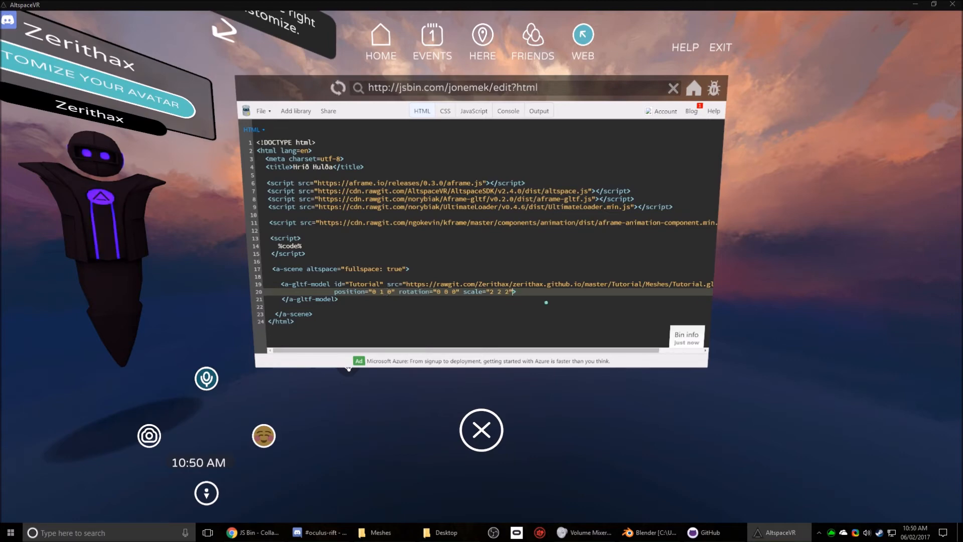
pyautogui.press('Return')
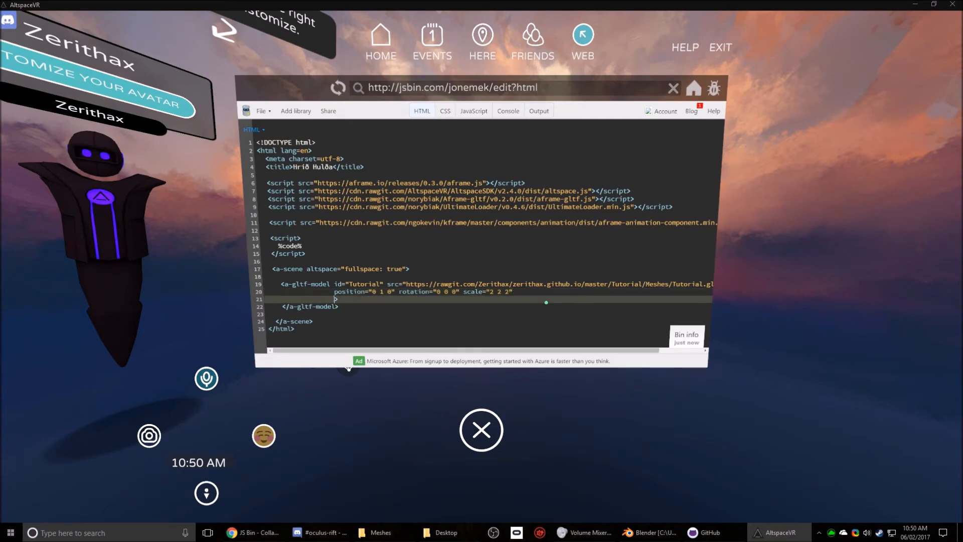
# Step: Review the a-gltf-model opening tag from its element name down to the line with its closing bracket
pyautogui.click(307, 284)
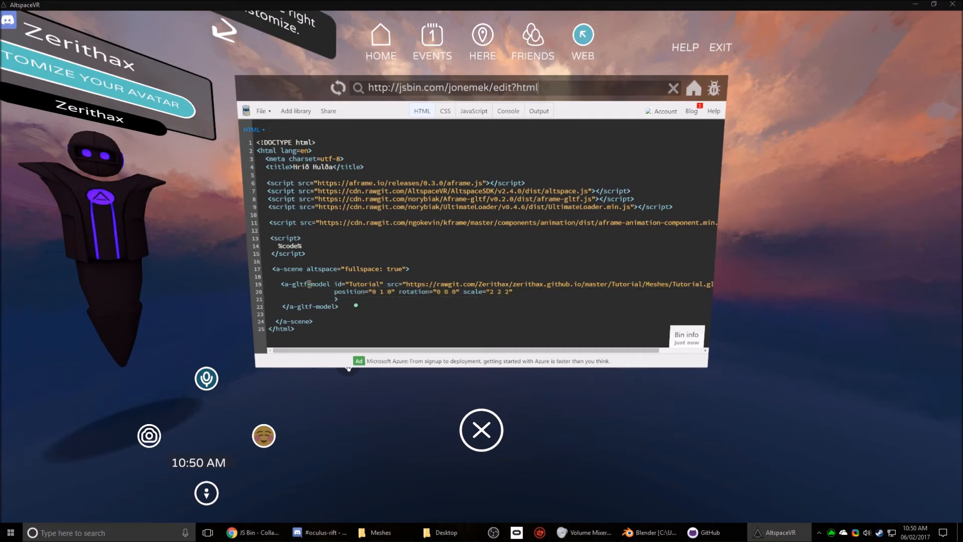
pyautogui.click(336, 299)
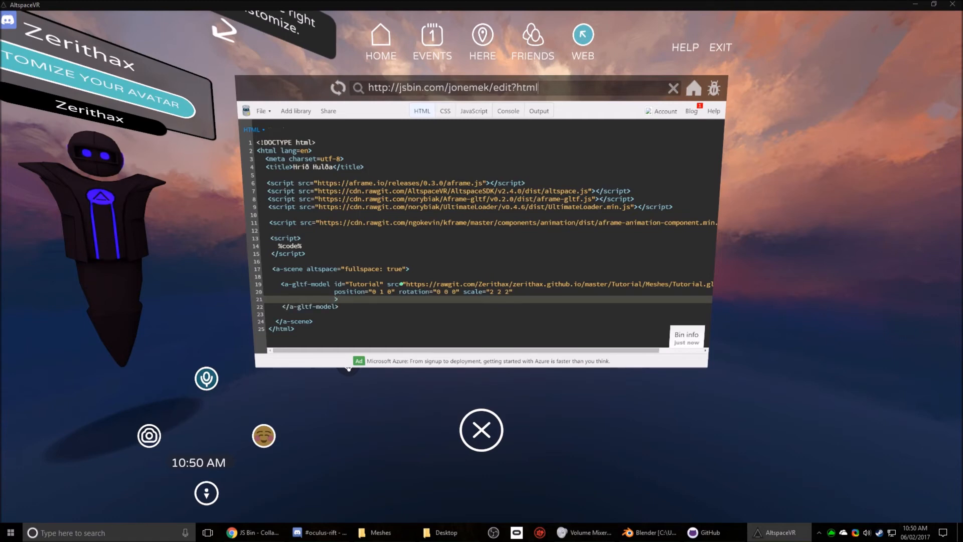
pyautogui.press('Up')
pyautogui.press('Up')
pyautogui.press('Right')
pyautogui.press('Right')
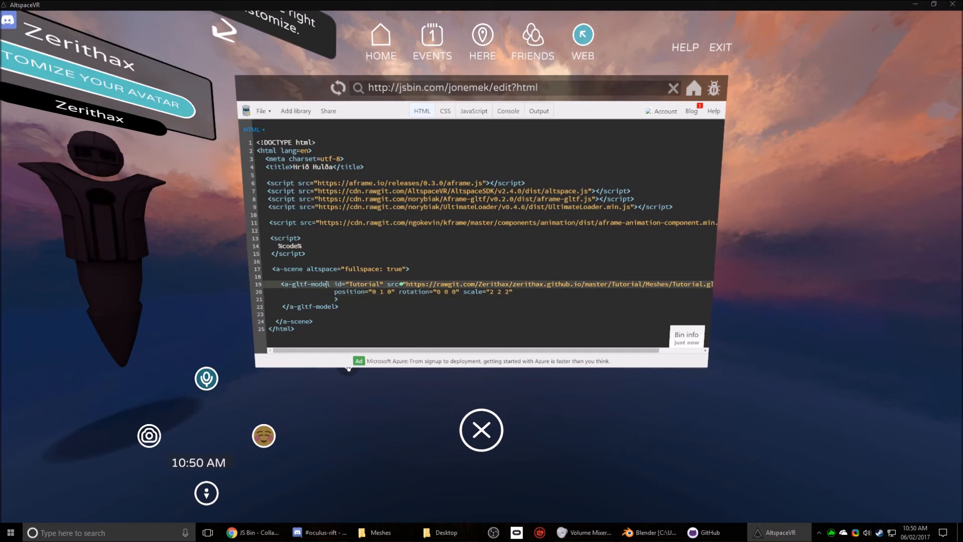
pyautogui.press('Left')
pyautogui.hotkey('shift', 'Left')
pyautogui.press('Right')
pyautogui.press('Right')
pyautogui.press('Right')
pyautogui.press('Right')
pyautogui.press('Right')
pyautogui.press('Right')
pyautogui.press('Down')
pyautogui.press('Down')
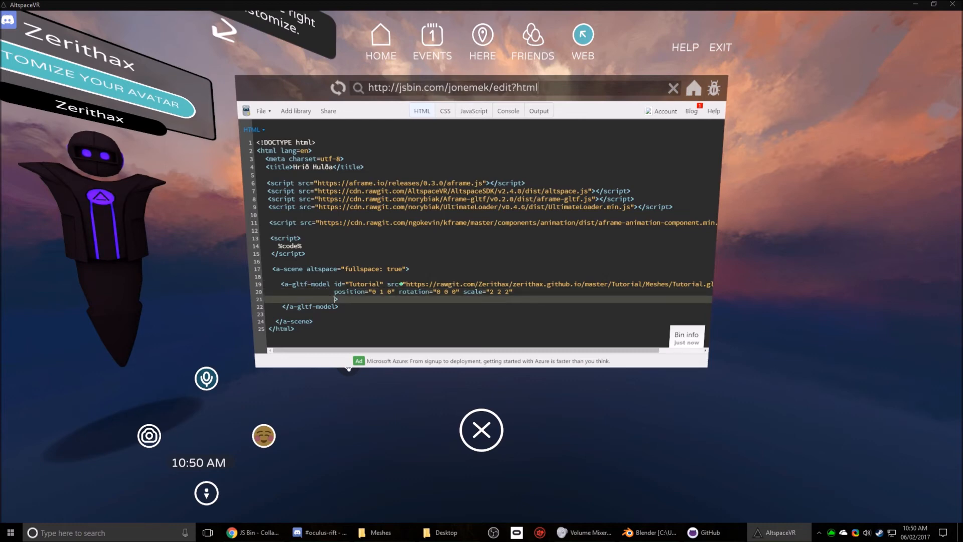
# Step: Add n-mesh-collider="type: environment; convex: true" to the a-gltf-model opening tag and return to the scene
pyautogui.write('n-mesh-')
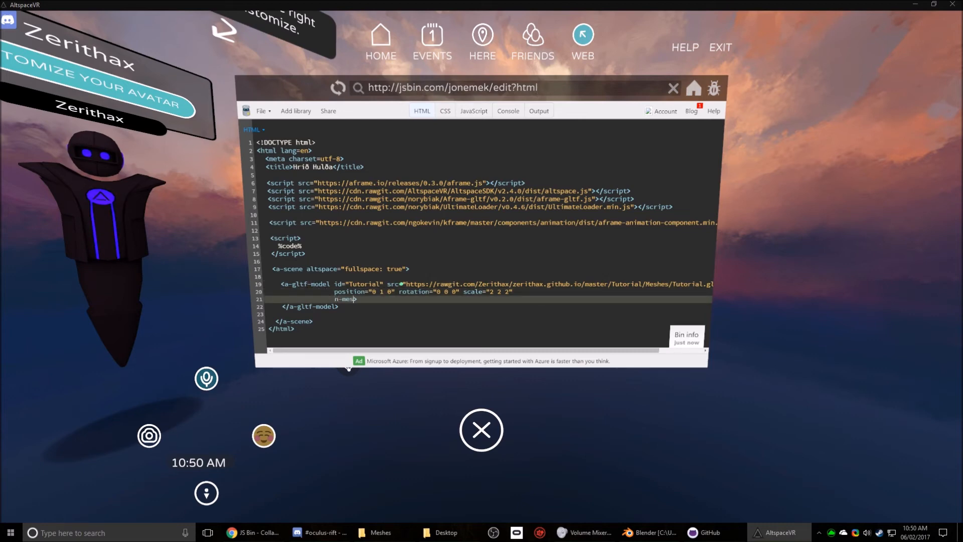
pyautogui.write('collider')
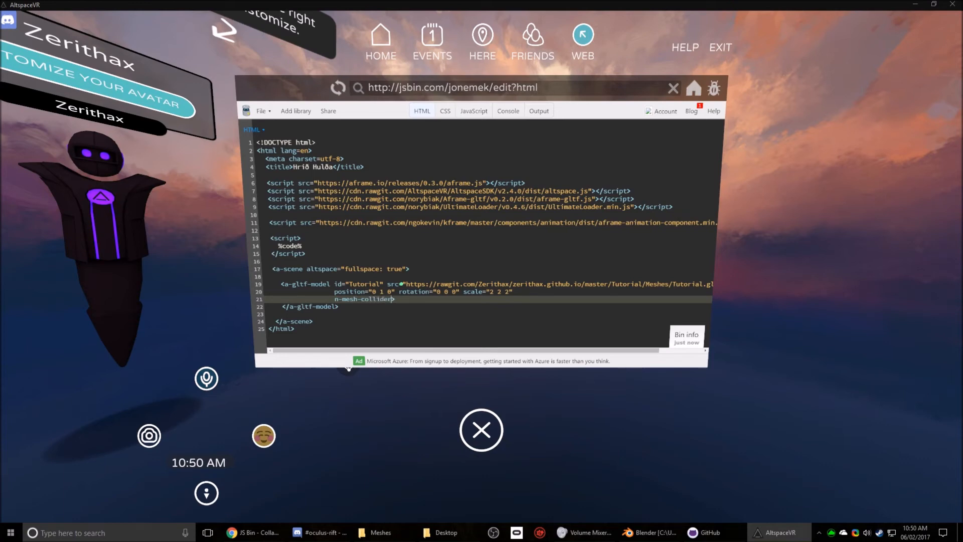
pyautogui.write('="type: environme')
pyautogui.press('BackSpace')
pyautogui.press('BackSpace')
pyautogui.write('nt; convex: true;">')
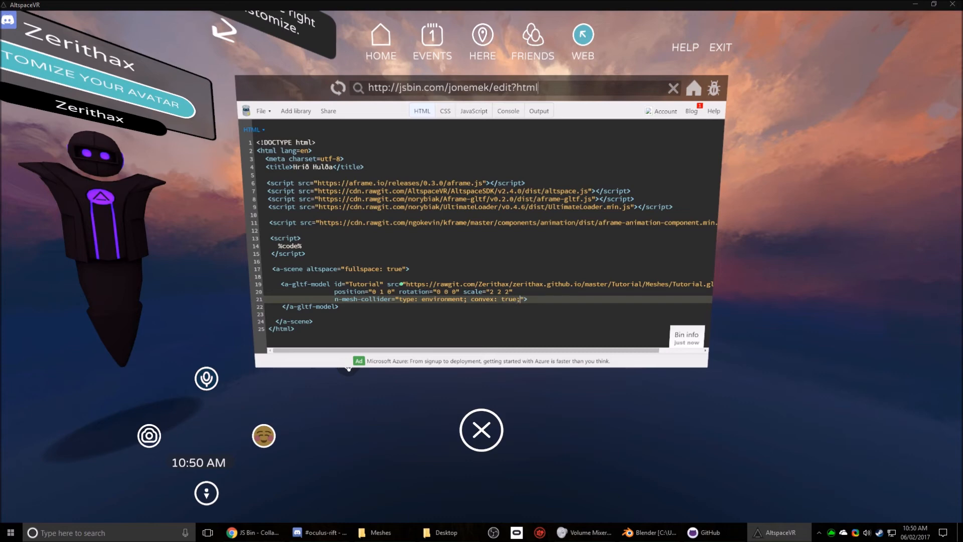
pyautogui.press('BackSpace')
pyautogui.press('Escape')
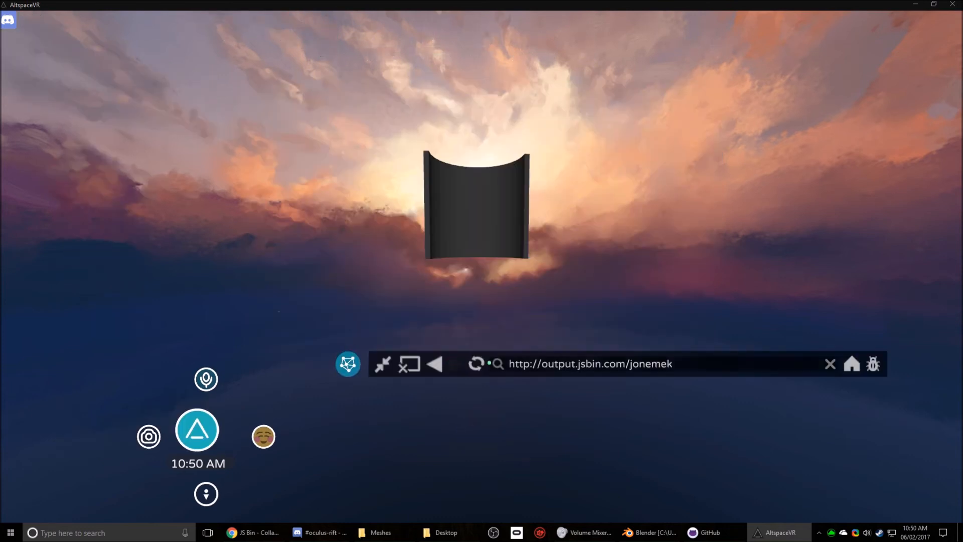
pyautogui.click(348, 364)
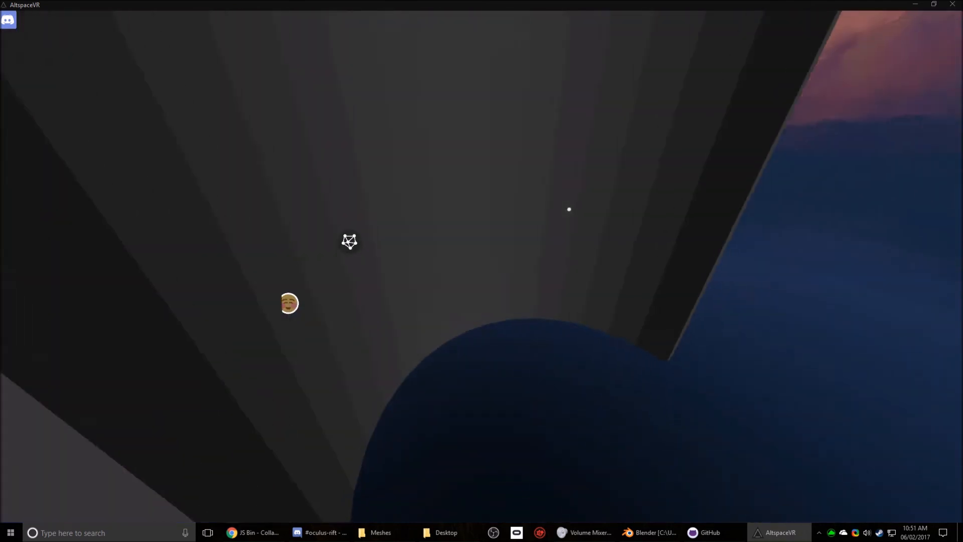
# Step: Delete the convex value "true" from the n-mesh-collider attribute and reload the scene
pyautogui.press('Escape')
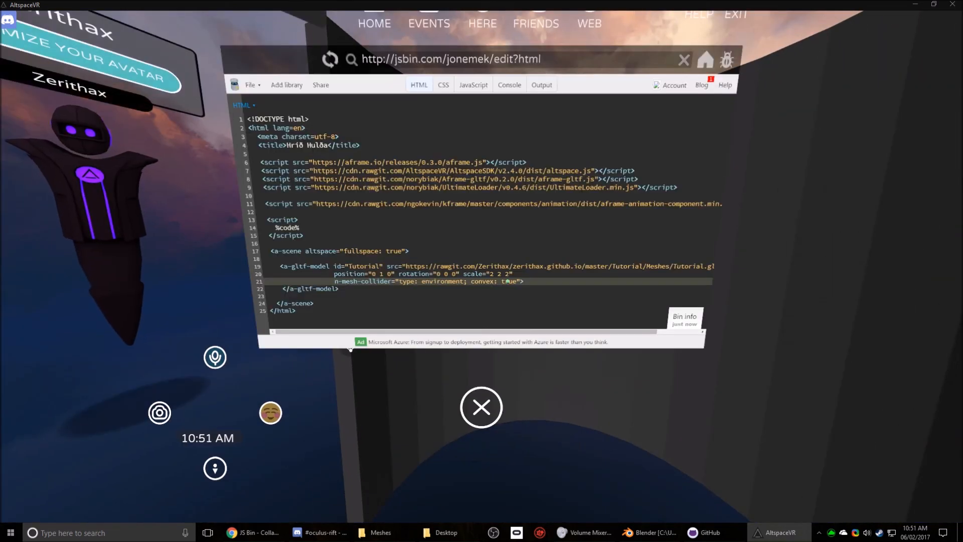
pyautogui.press('BackSpace')
pyautogui.press('BackSpace')
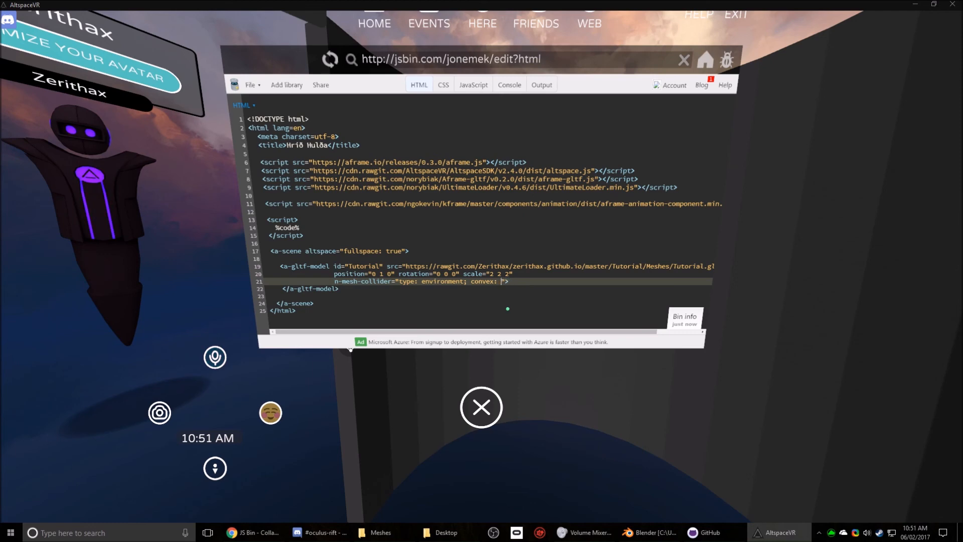
pyautogui.press('Escape')
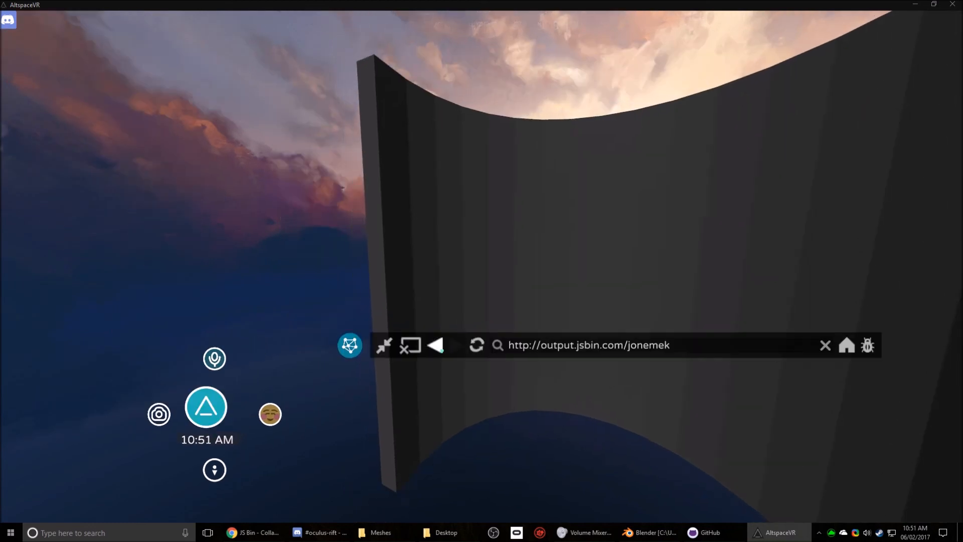
pyautogui.click(474, 349)
# Step: Walk up to, into and around the curved cylinder model from several angles to test its mesh collider
pyautogui.moveTo(514, 316); pyautogui.dragTo(514, 381, button='right')
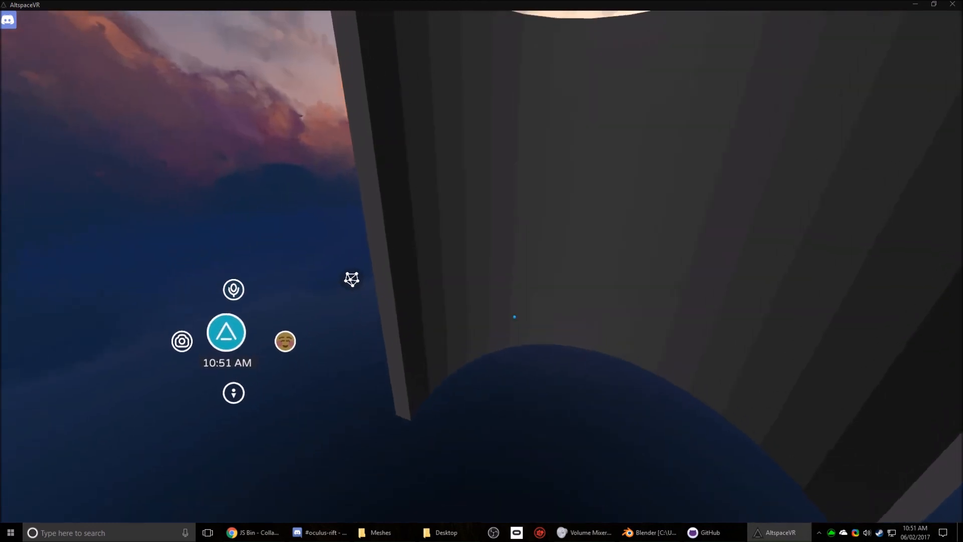
pyautogui.press('w')
pyautogui.moveTo(515, 317); pyautogui.dragTo(566, 255, button='right')
pyautogui.press('s')
pyautogui.press('w')
pyautogui.press('s')
pyautogui.press('s')
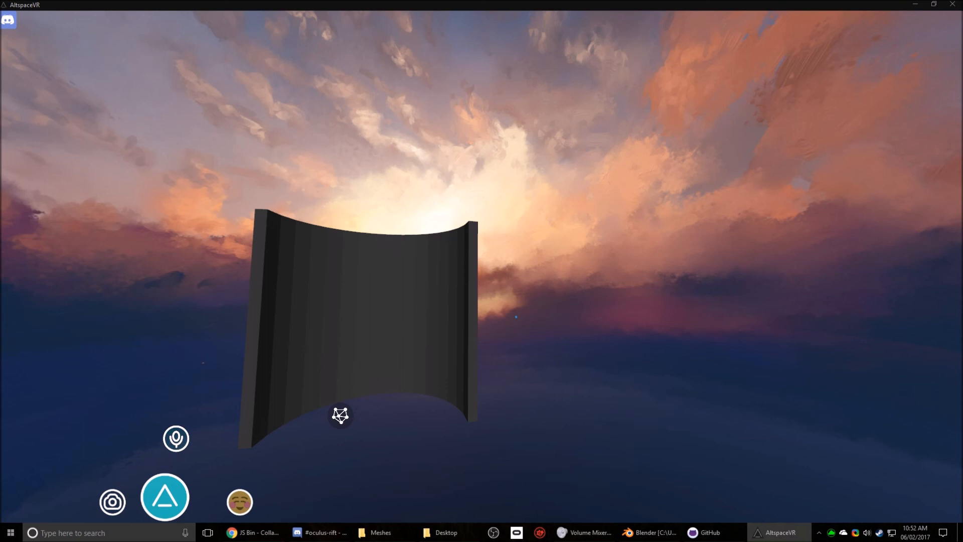
pyautogui.moveTo(516, 316); pyautogui.dragTo(484, 351, button='right')
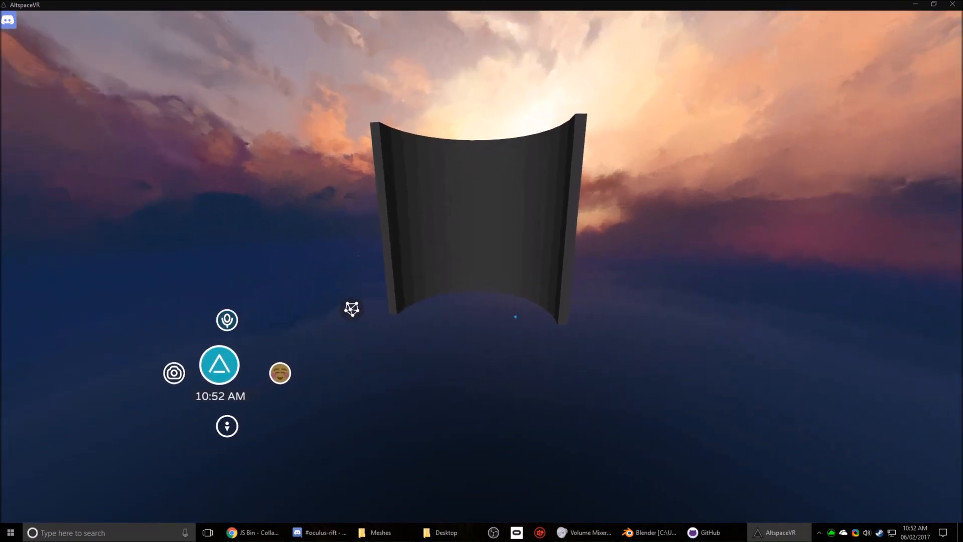
pyautogui.press('w')
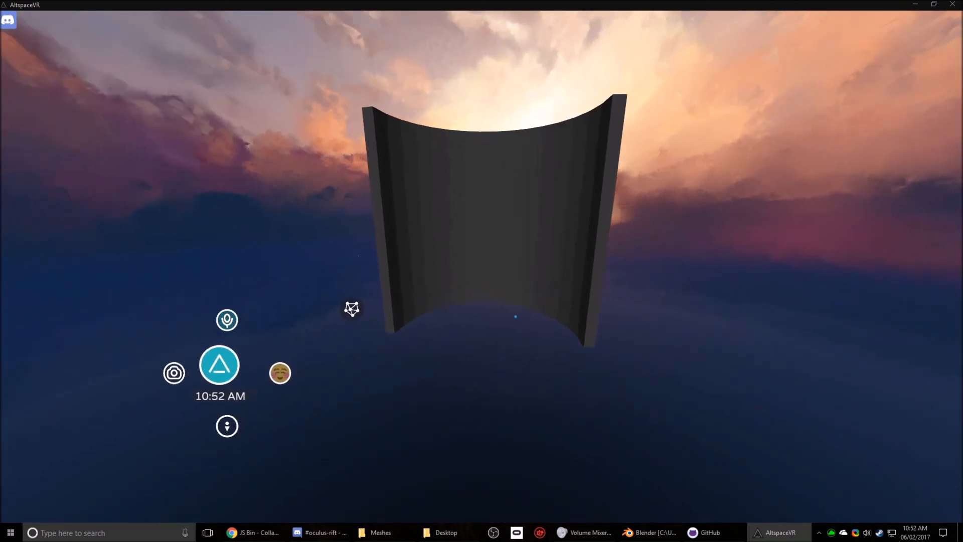
pyautogui.press('w')
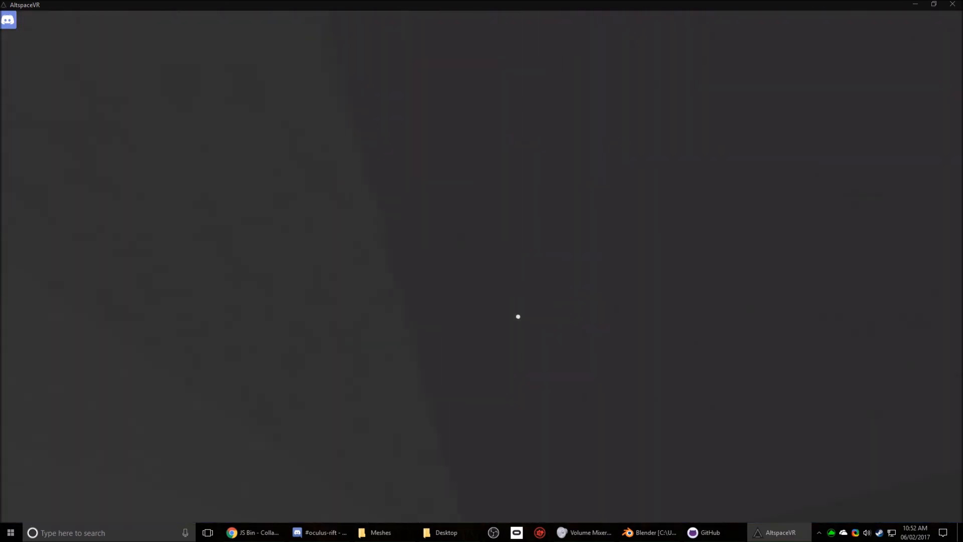
pyautogui.press('s')
pyautogui.moveTo(518, 317); pyautogui.dragTo(623, 251, button='right')
pyautogui.press('s')
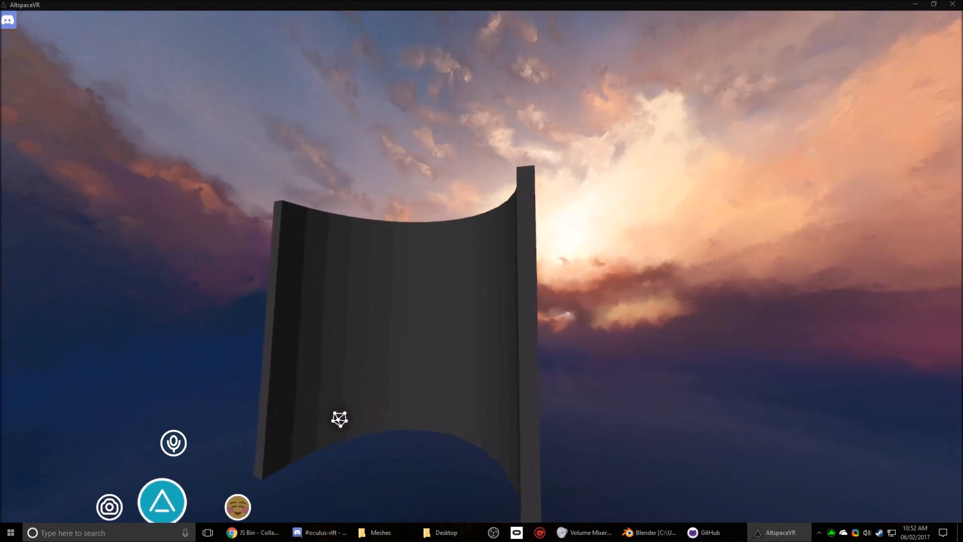
pyautogui.press('a')
pyautogui.press('w')
pyautogui.press('a')
pyautogui.moveTo(545, 298); pyautogui.dragTo(672, 366, button='right')
pyautogui.press('w')
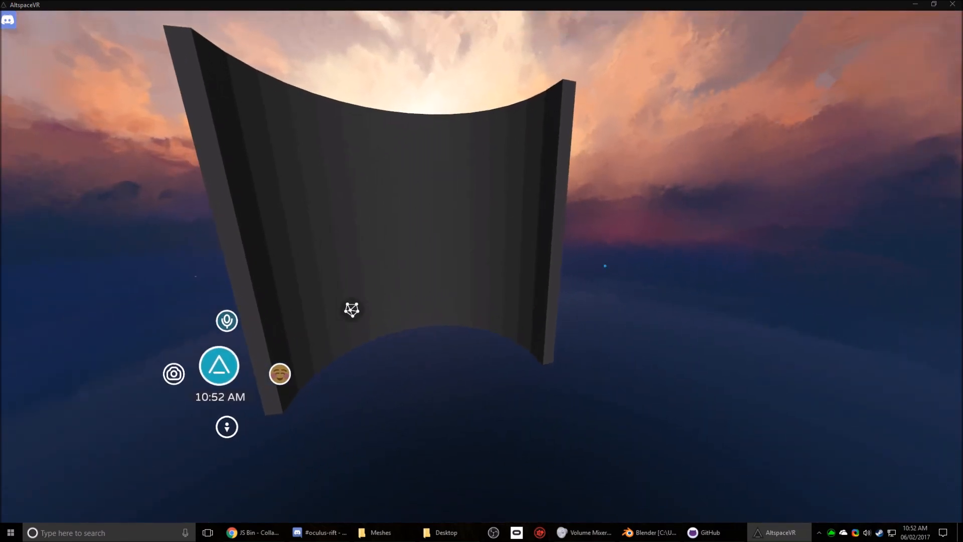